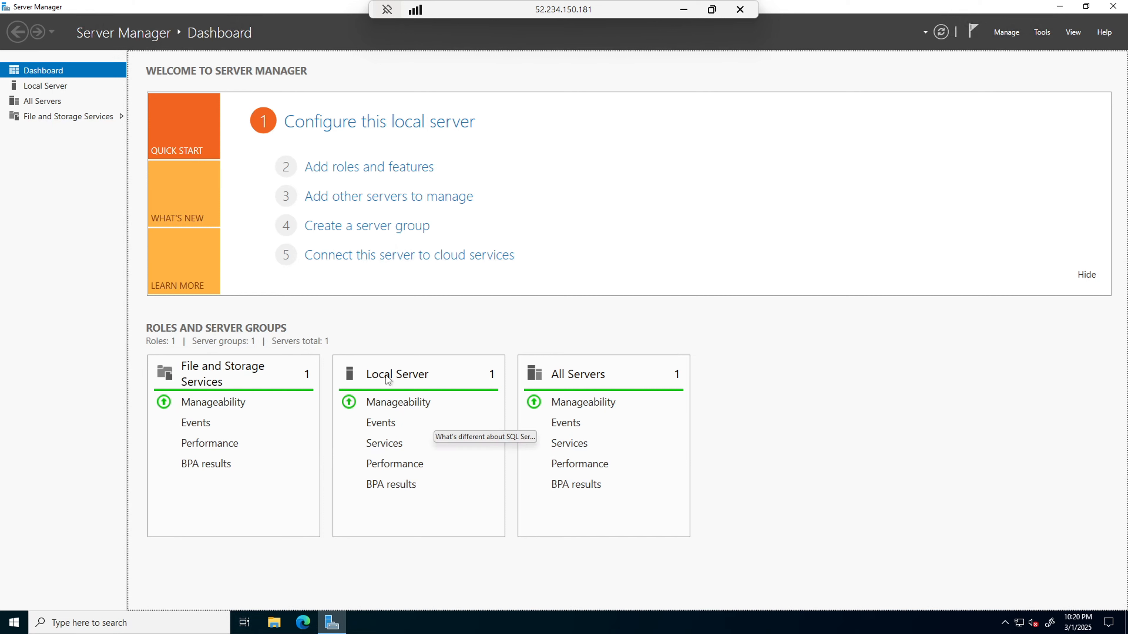
Examine the Drive_A to Drive_E data, log, TempDB and backup folders on the C: drive in File Explorer
{"action": "left_click", "coordinate": [272, 627]}
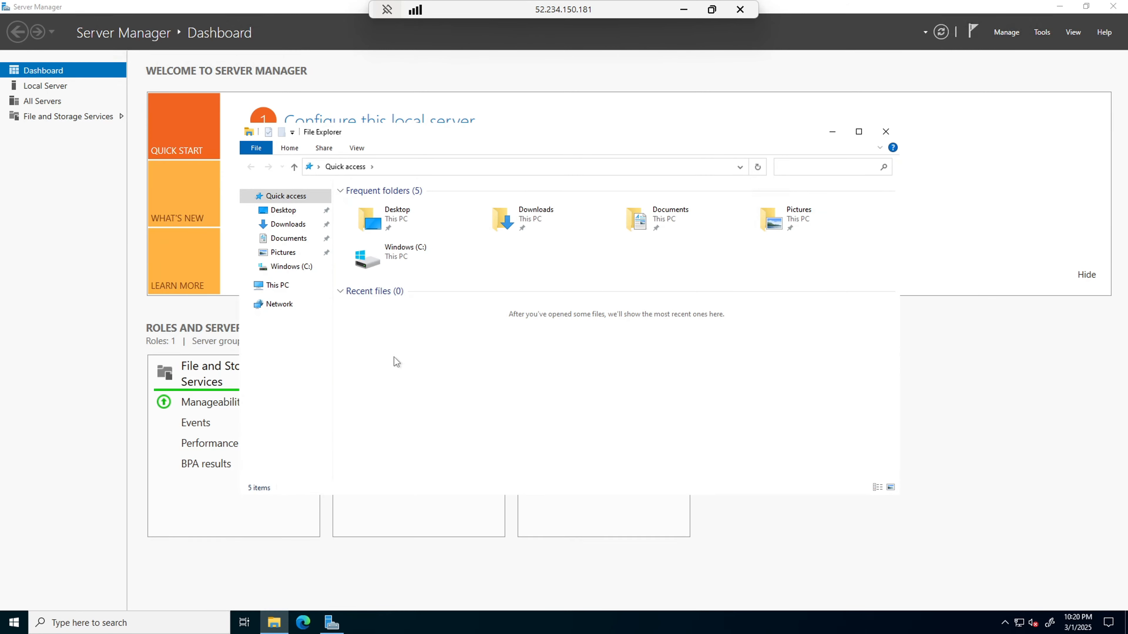
{"action": "left_click", "coordinate": [275, 290]}
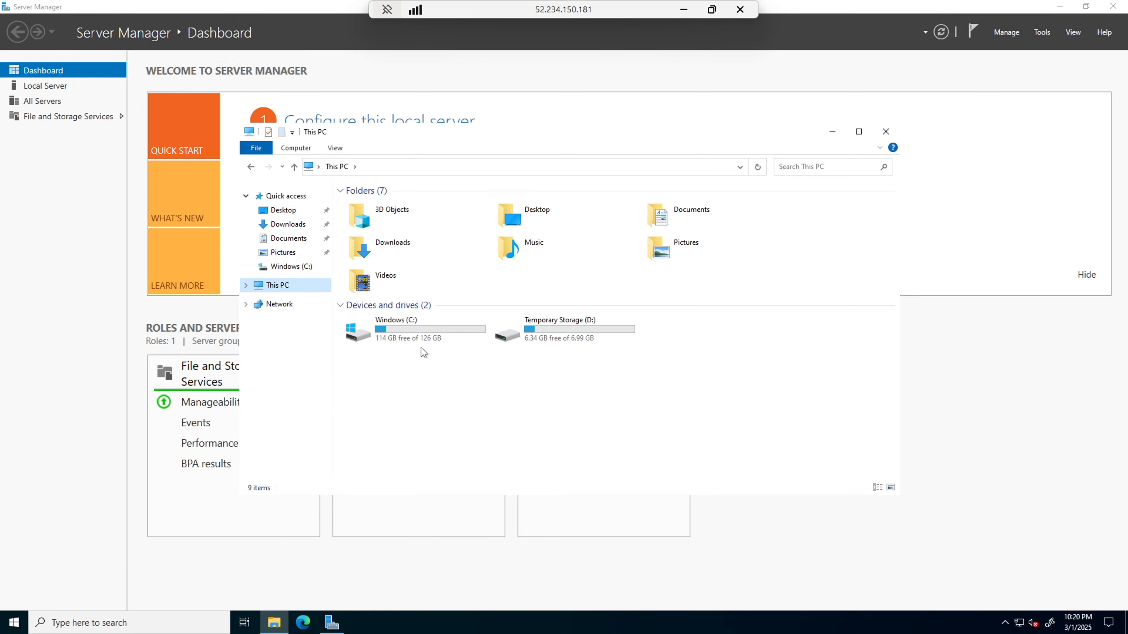
{"action": "double_click", "coordinate": [377, 334]}
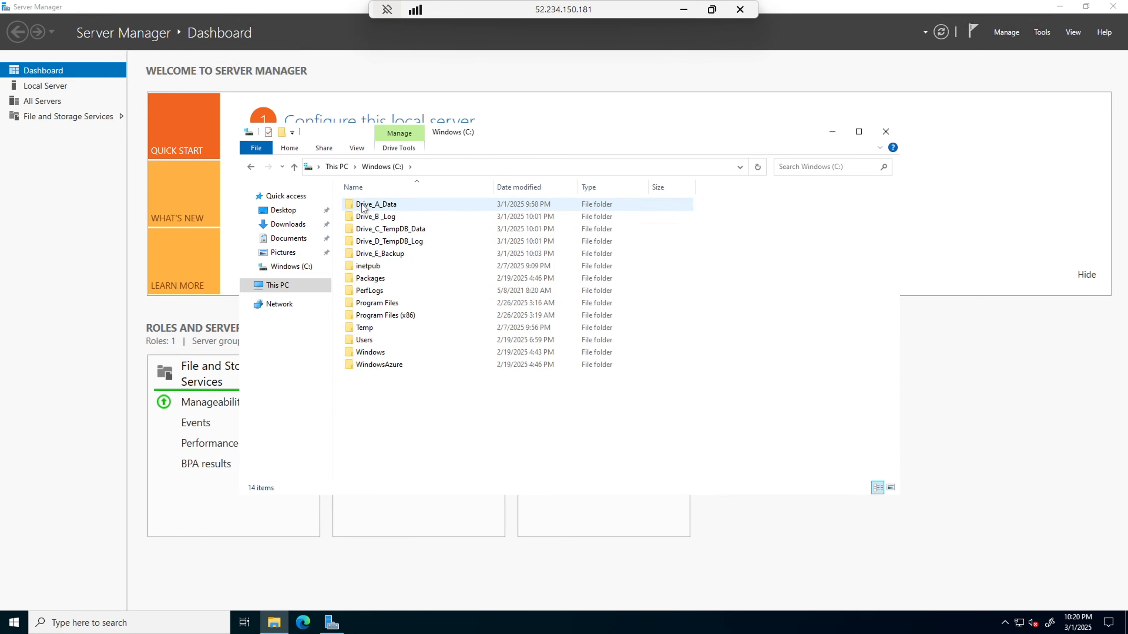
{"action": "mouse_move", "coordinate": [389, 261]}
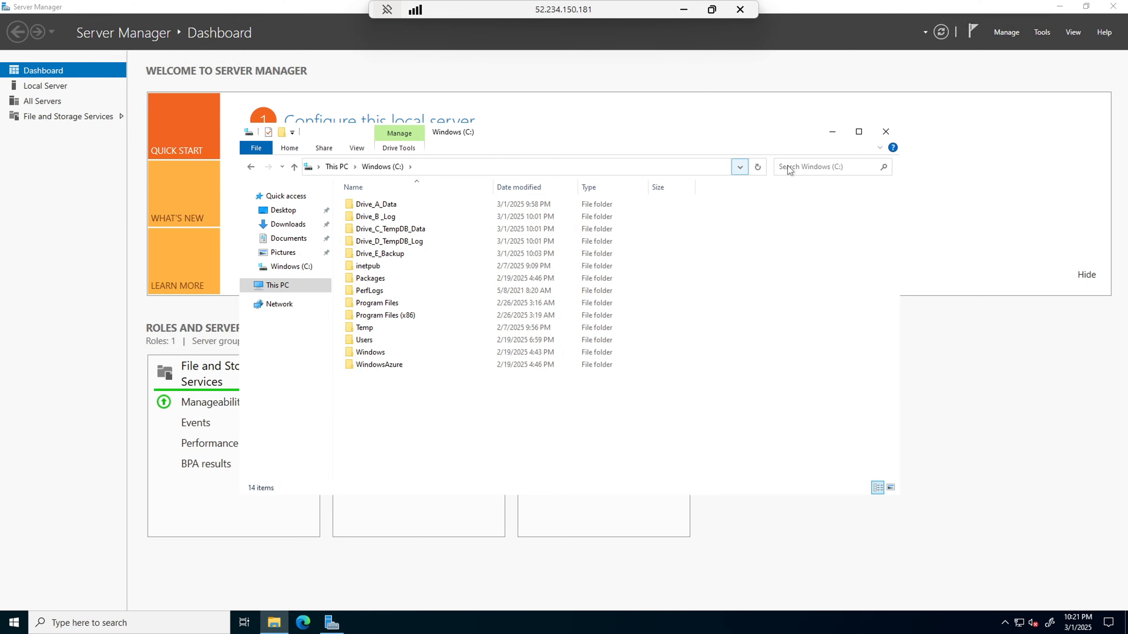
{"action": "left_click", "coordinate": [885, 131]}
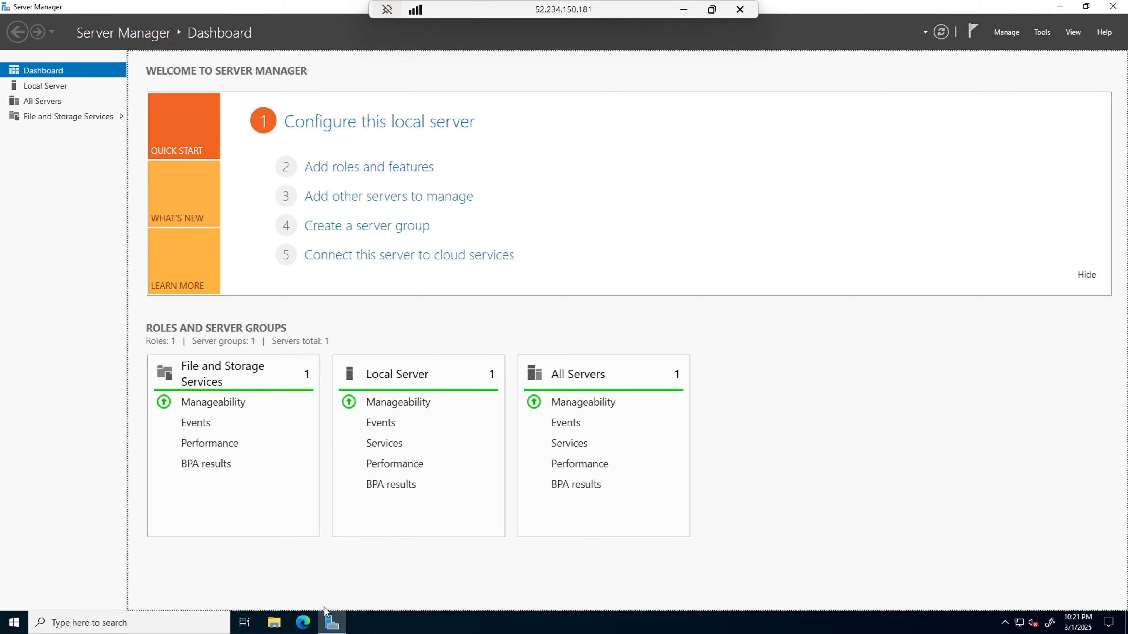
Switch to Microsoft Edge and search the web for "download sql server 2022"
{"action": "left_click", "coordinate": [298, 624]}
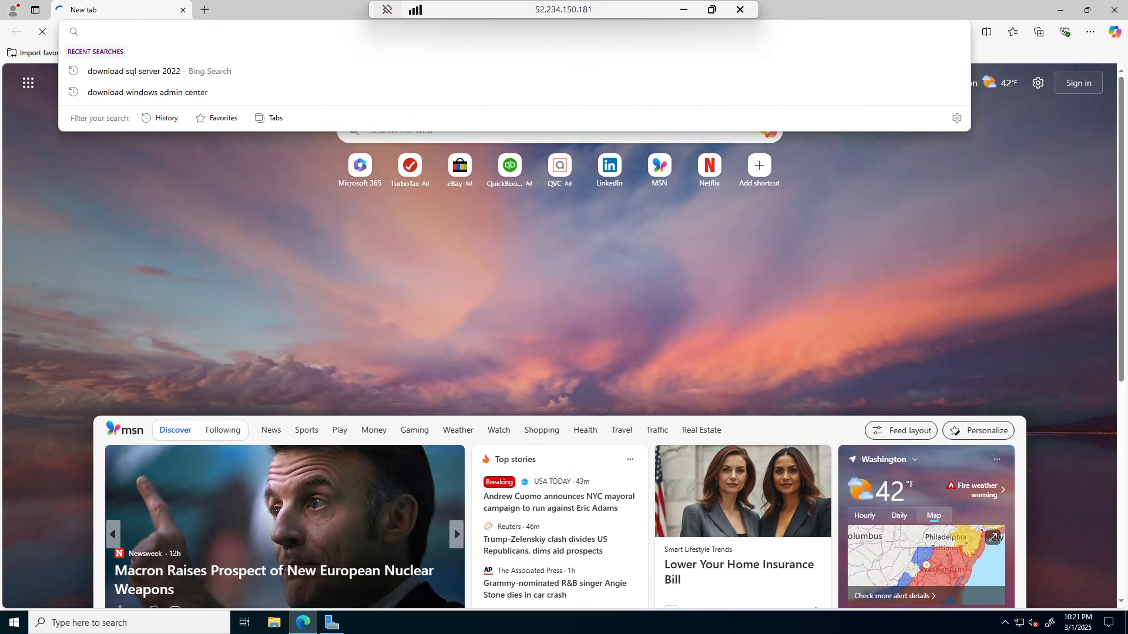
{"action": "type", "text": "download sql server 2022"}
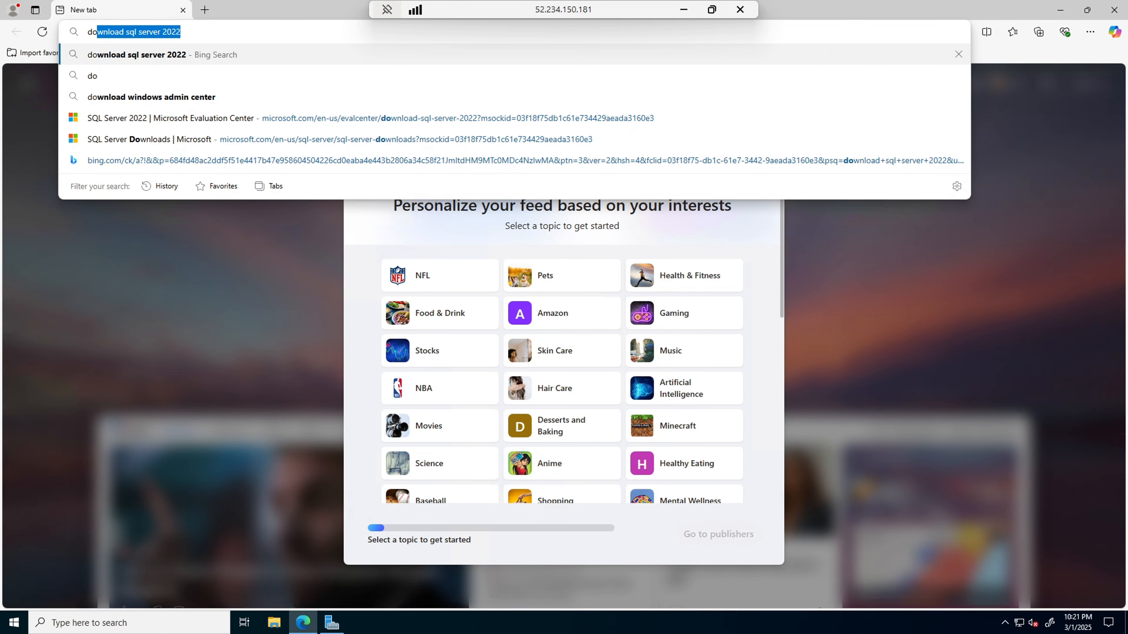
{"action": "key", "text": "Return"}
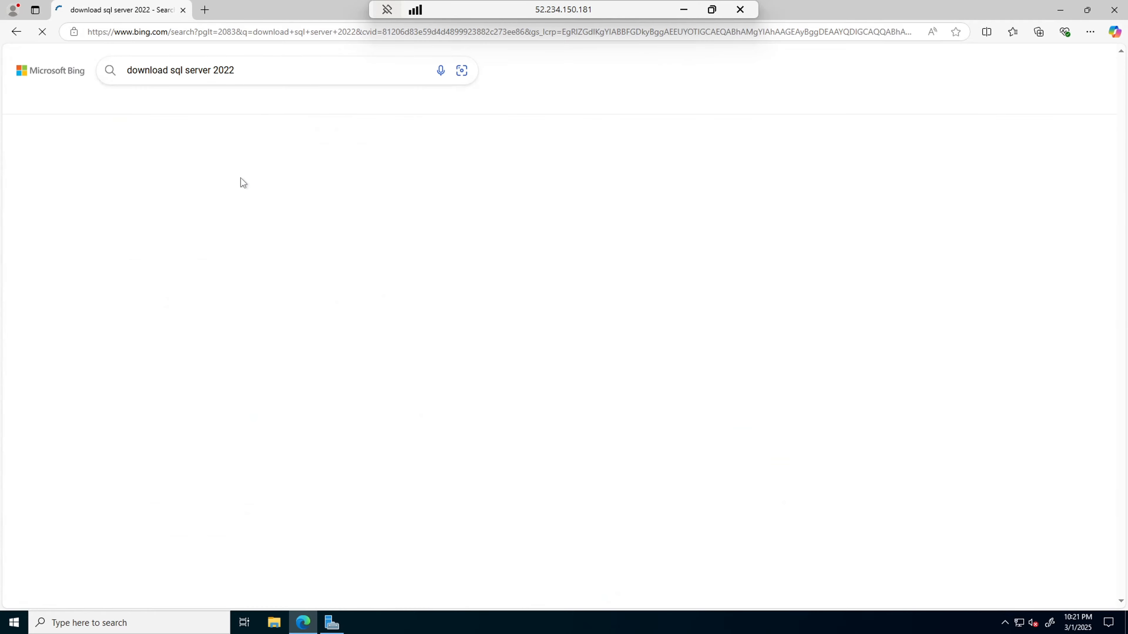
Open Microsoft's SQL Server Downloads page and review the on-premises, Developer and Express download options
{"action": "scroll", "coordinate": [389, 486], "scroll_direction": "down", "scroll_amount": 1}
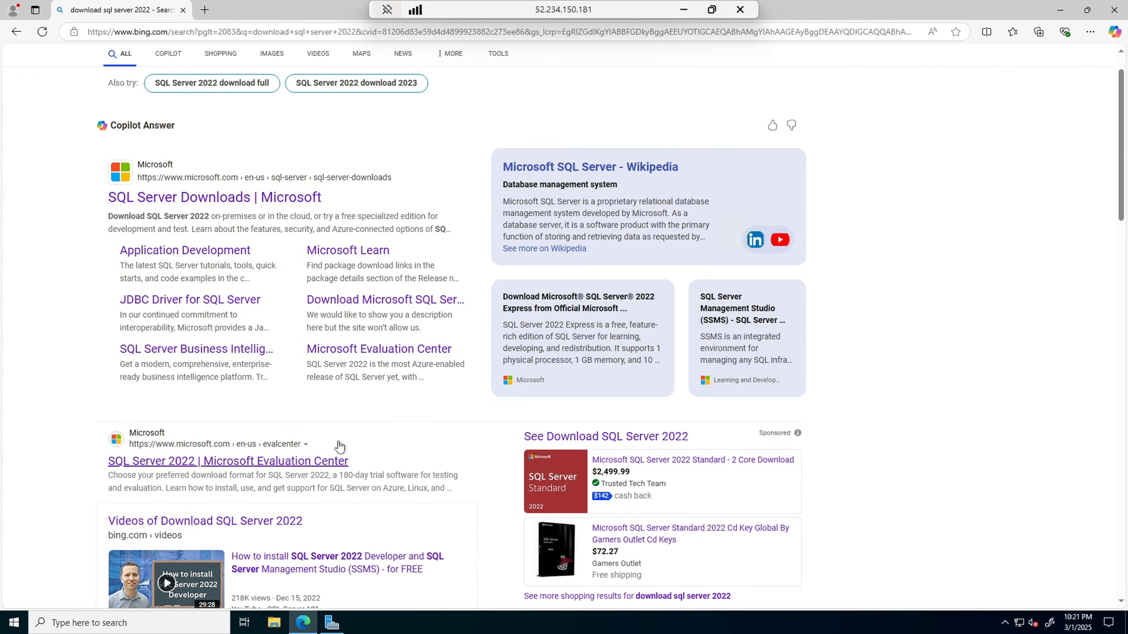
{"action": "left_click", "coordinate": [177, 200]}
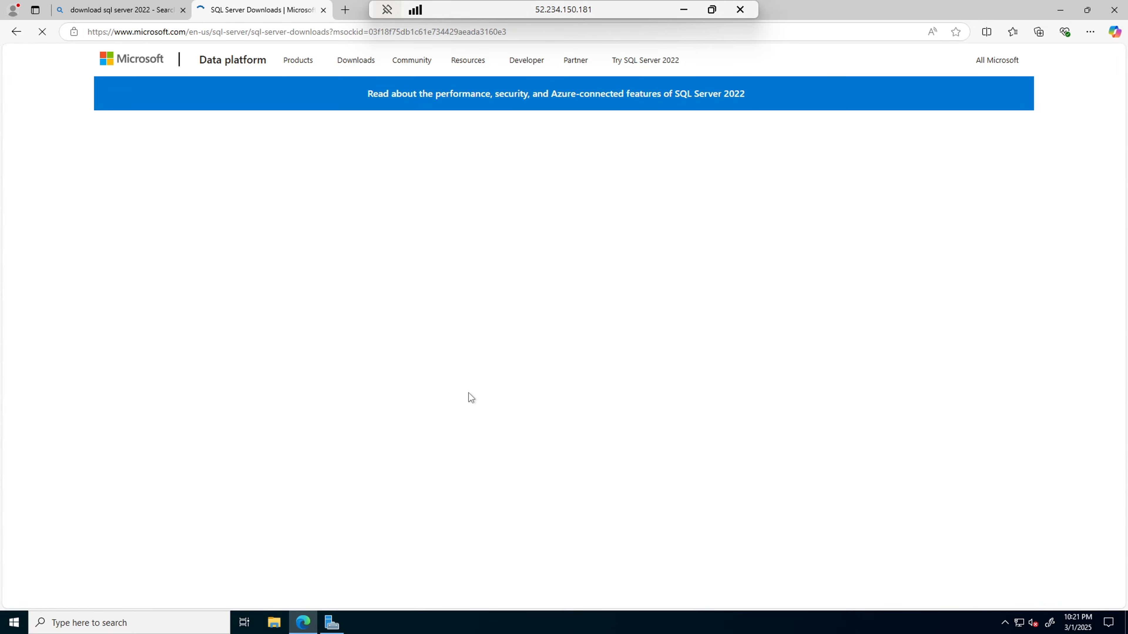
{"action": "scroll", "coordinate": [382, 353], "scroll_direction": "down", "scroll_amount": 1}
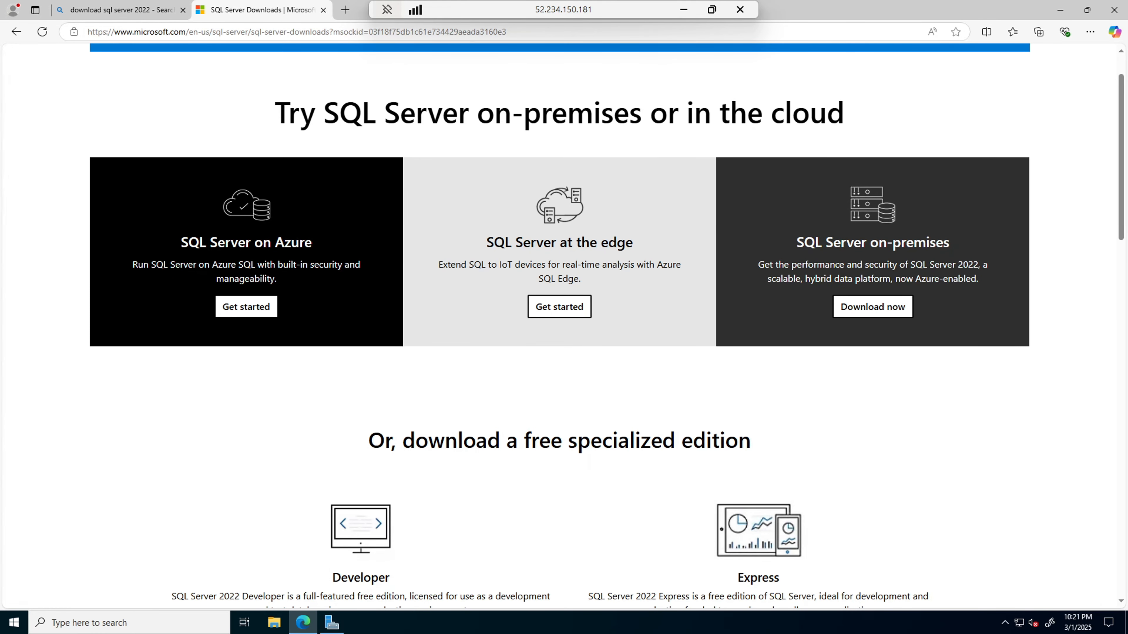
{"action": "scroll", "coordinate": [528, 433], "scroll_direction": "down", "scroll_amount": 3}
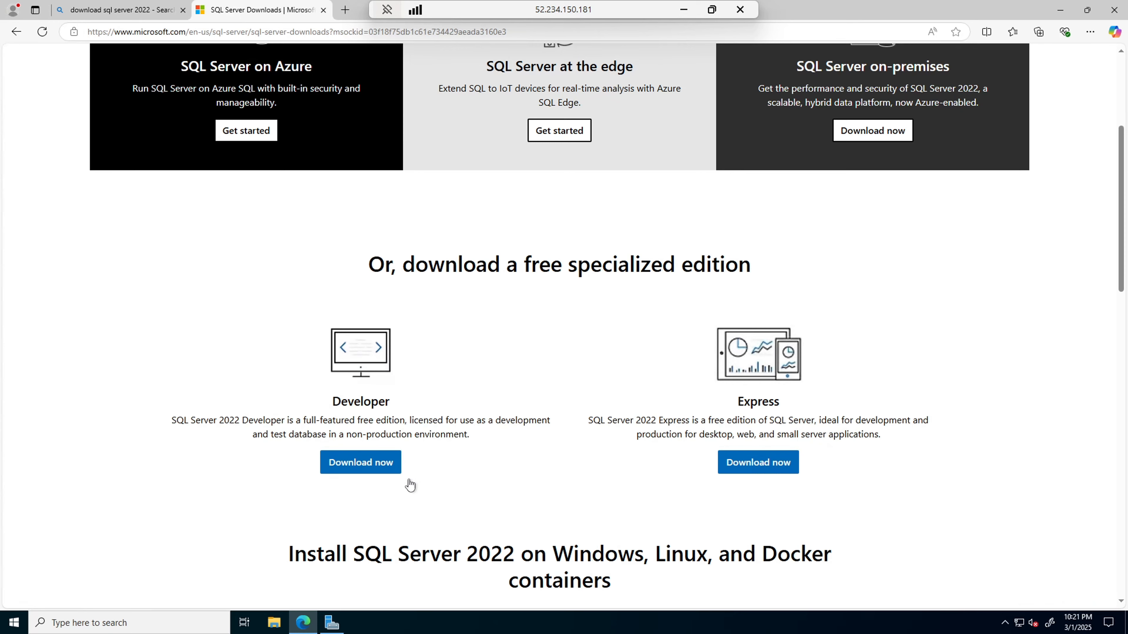
{"action": "scroll", "coordinate": [408, 484], "scroll_direction": "down", "scroll_amount": 1}
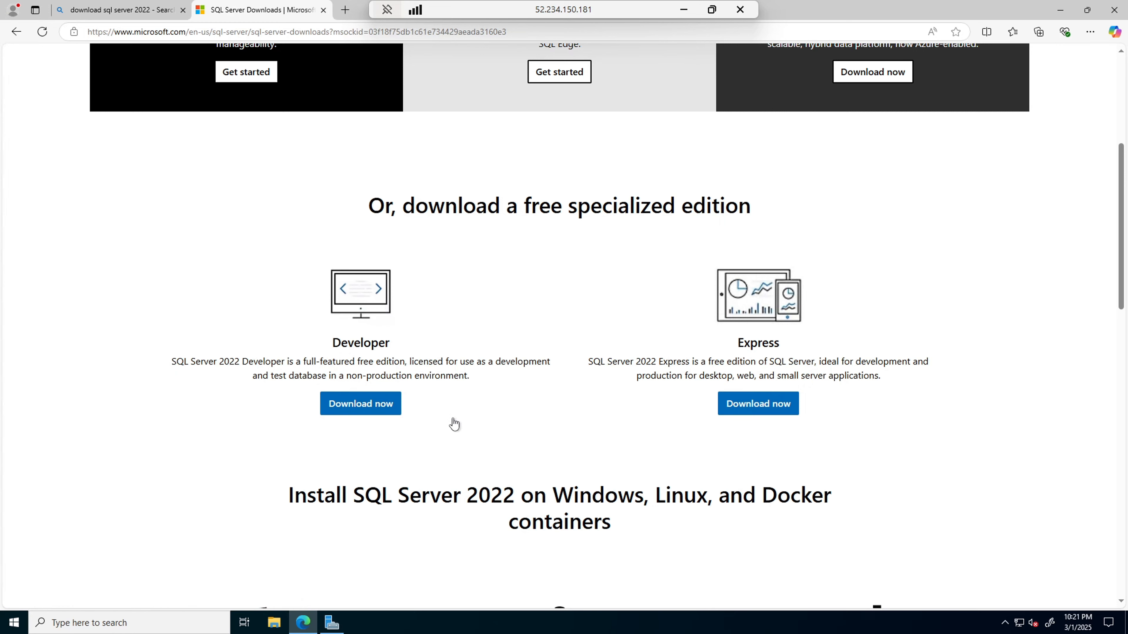
{"action": "scroll", "coordinate": [454, 424], "scroll_direction": "up", "scroll_amount": 3}
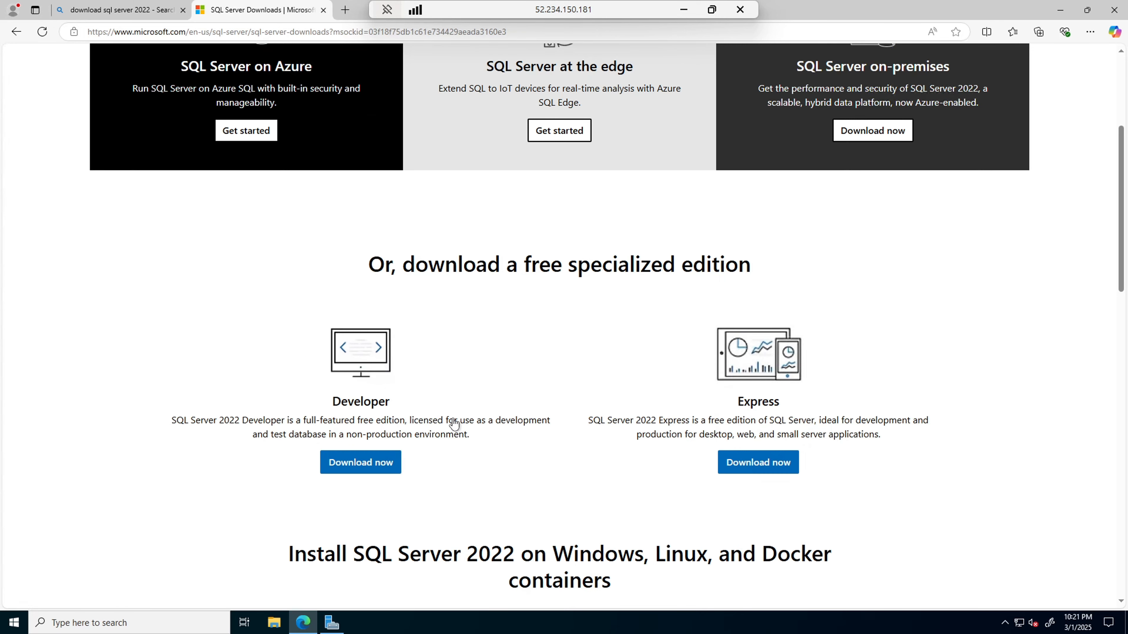
Download the 64-bit SQL Server 2022 EXE installer from the Microsoft Evaluation Center search result
{"action": "left_click", "coordinate": [106, 12]}
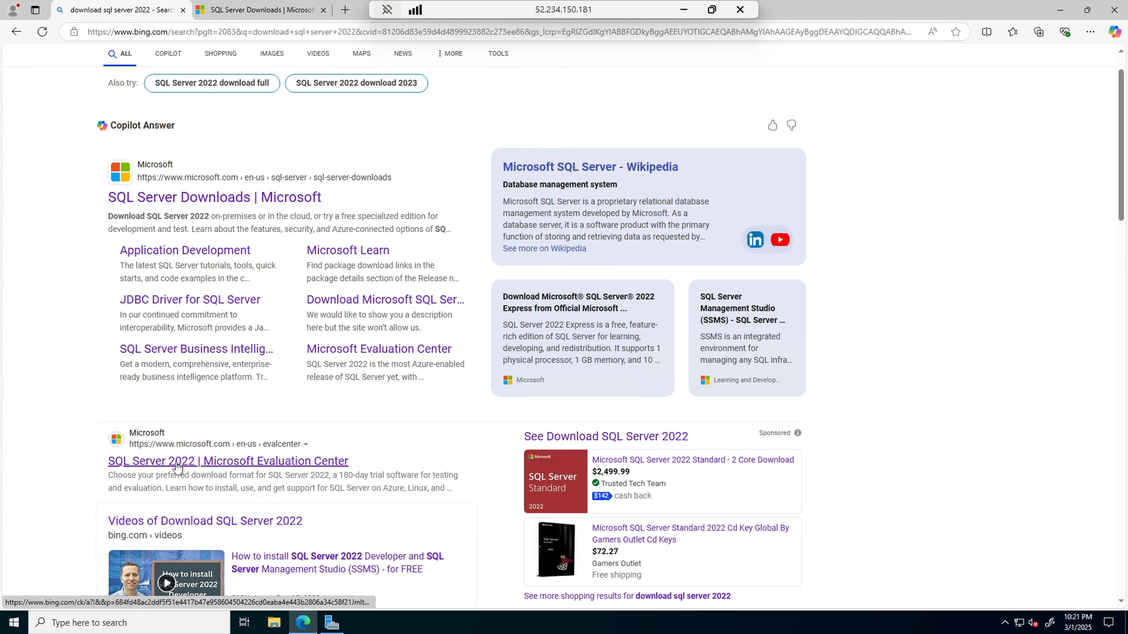
{"action": "left_click", "coordinate": [575, 436]}
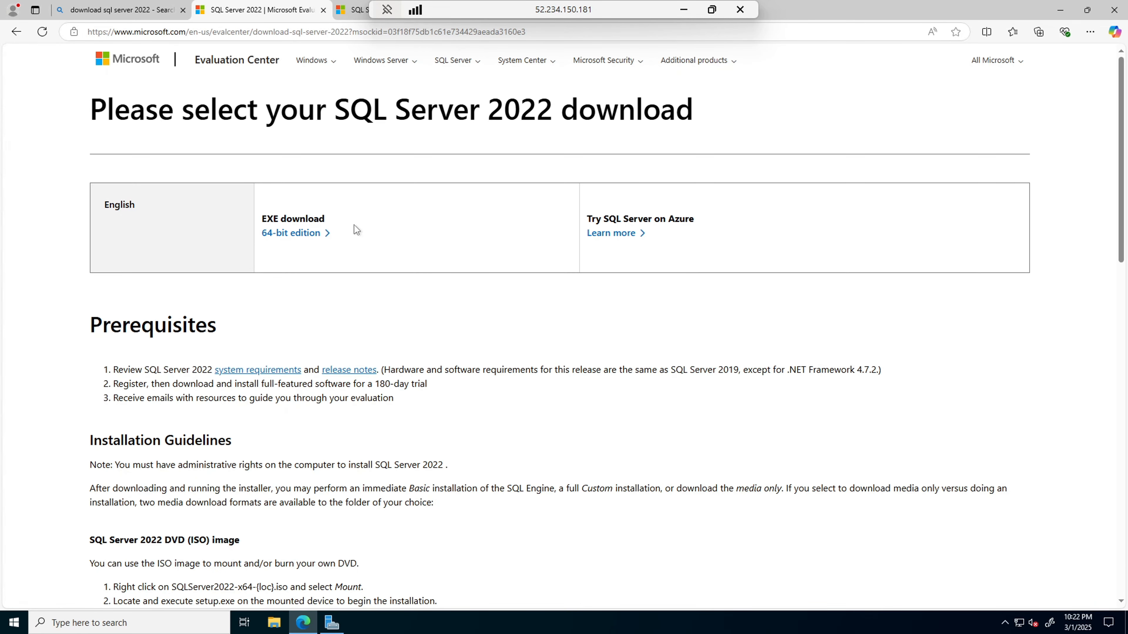
{"action": "left_click", "coordinate": [295, 240]}
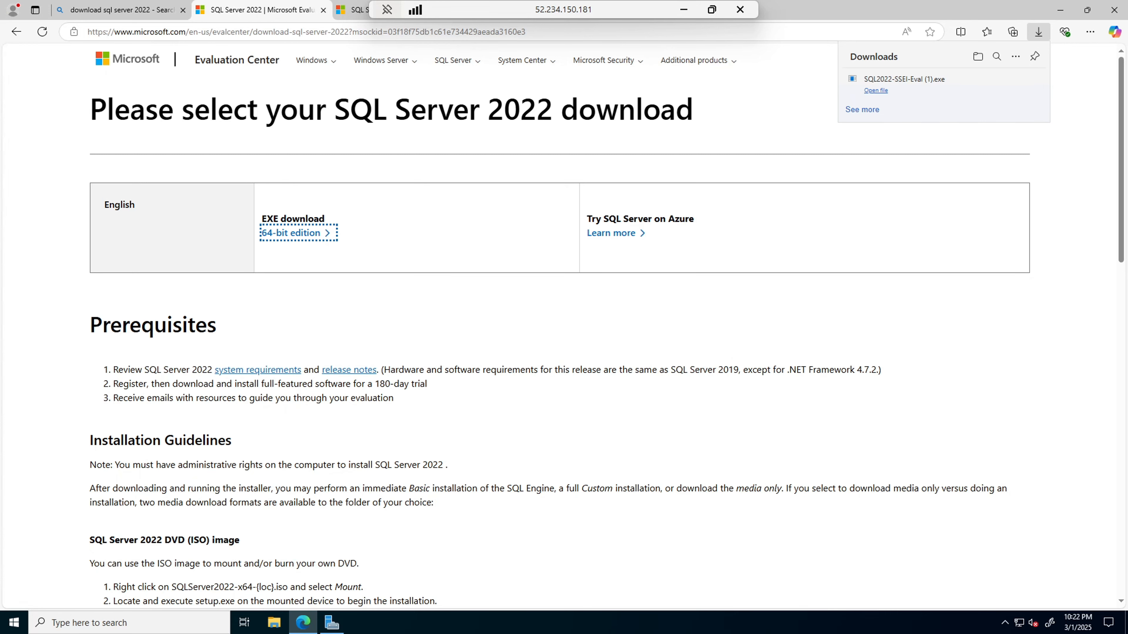
Run the downloaded SQL2022-SSEI-Eval (1).exe and start a Custom installation with C:\SQL2022 as the media location
{"action": "scroll", "coordinate": [562, 326], "scroll_direction": "down", "scroll_amount": 1}
{"action": "scroll", "coordinate": [275, 406], "scroll_direction": "up", "scroll_amount": 1}
{"action": "left_click", "coordinate": [428, 426]}
{"action": "scroll", "coordinate": [422, 426], "scroll_direction": "down", "scroll_amount": 6}
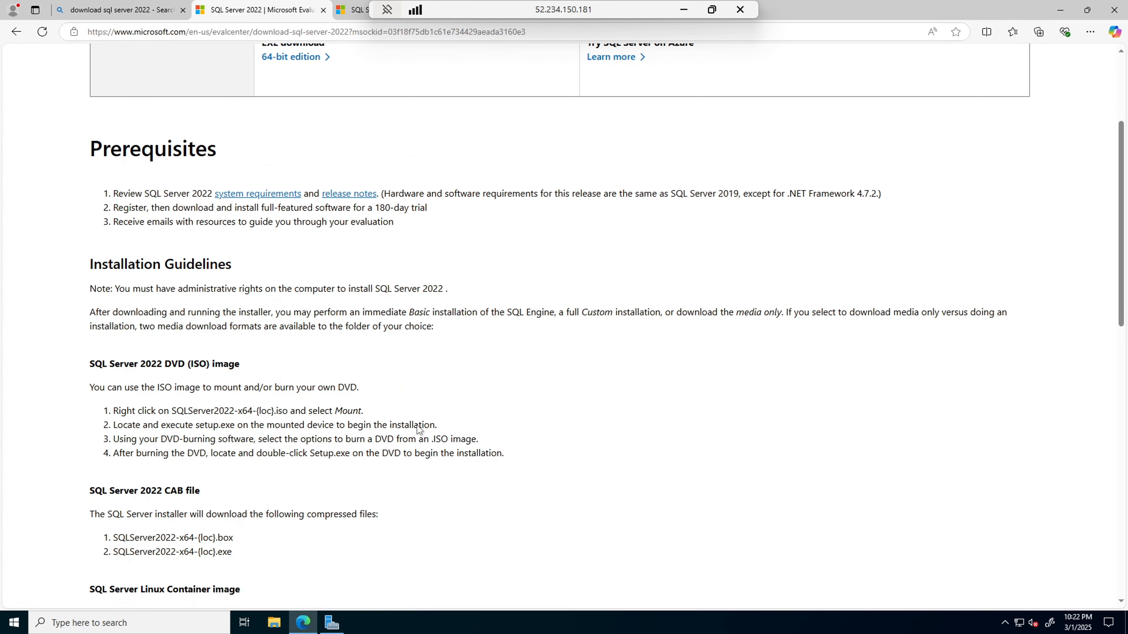
{"action": "scroll", "coordinate": [417, 425], "scroll_direction": "up", "scroll_amount": 6}
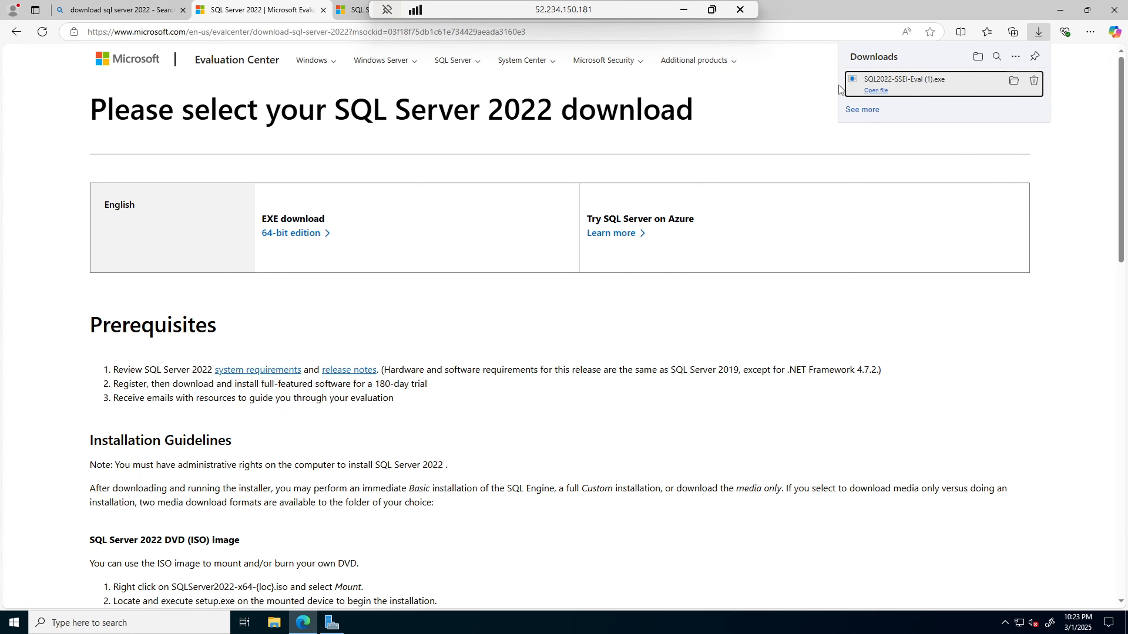
{"action": "left_click", "coordinate": [876, 91]}
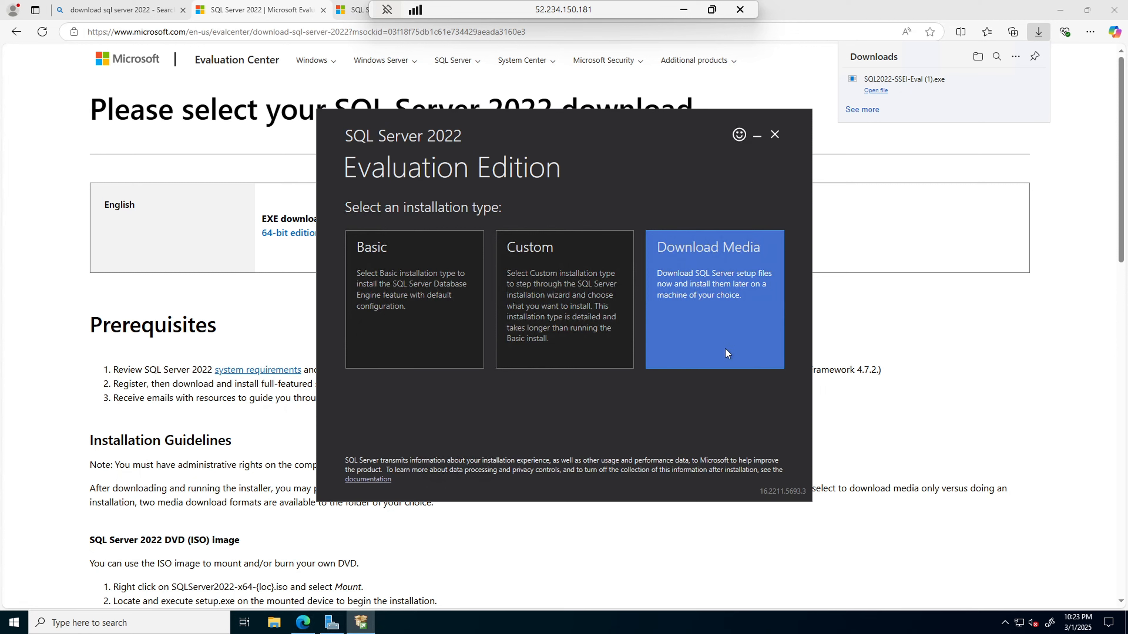
{"action": "left_click", "coordinate": [558, 311]}
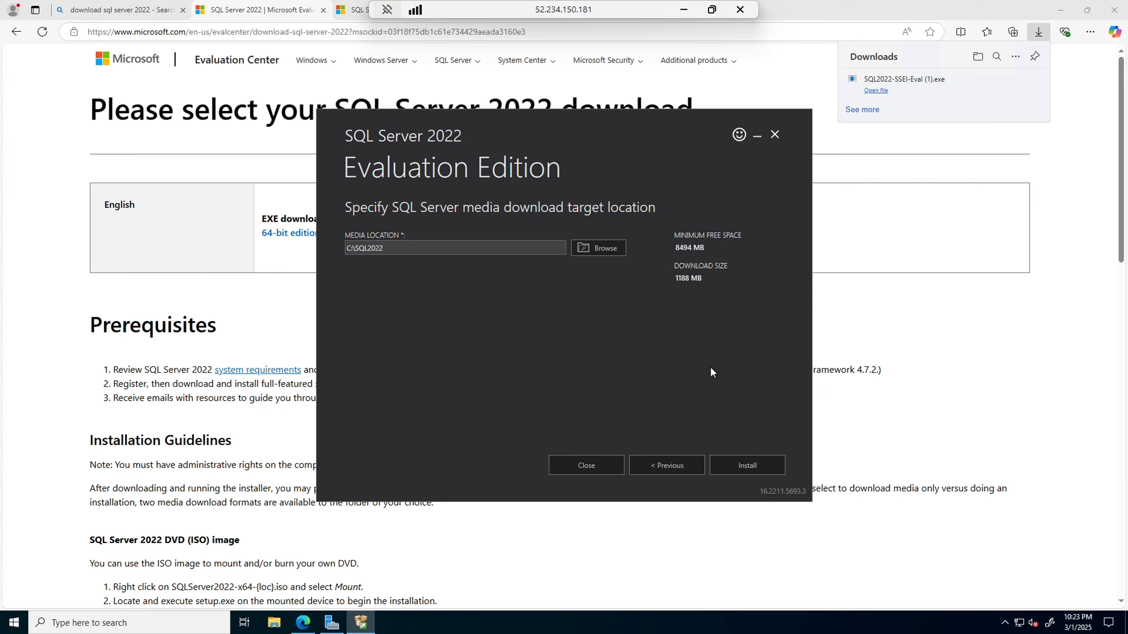
{"action": "left_click", "coordinate": [747, 466]}
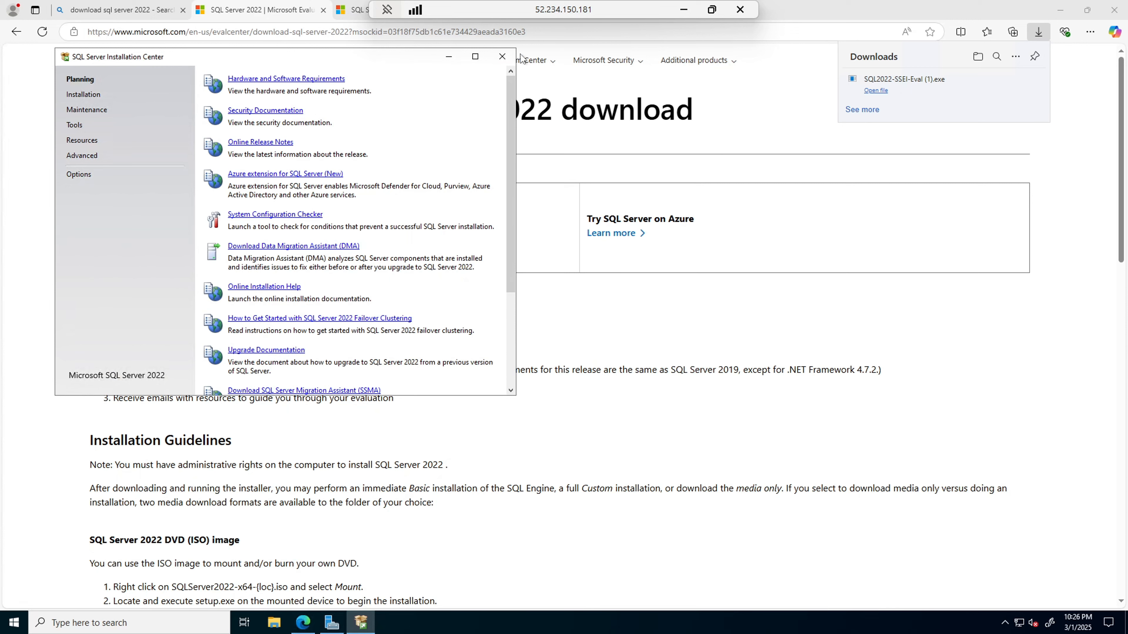
Close the SQL Server Installation Center and open the C:\SQL2022\Evaluation_ENU folder in File Explorer
{"action": "left_click", "coordinate": [505, 60]}
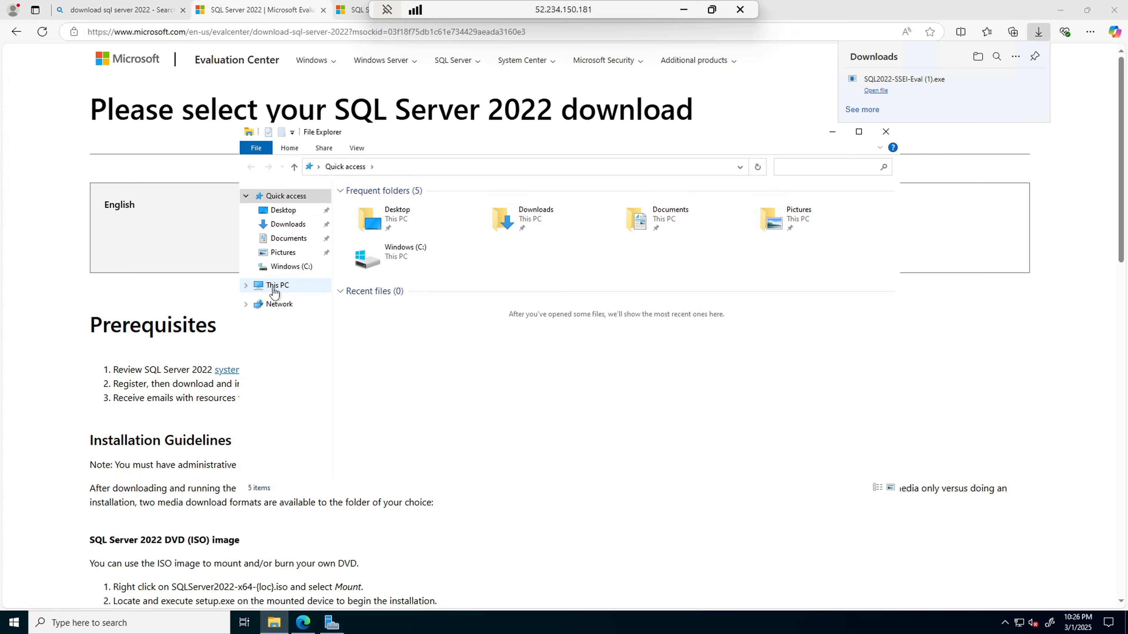
{"action": "left_click", "coordinate": [273, 290]}
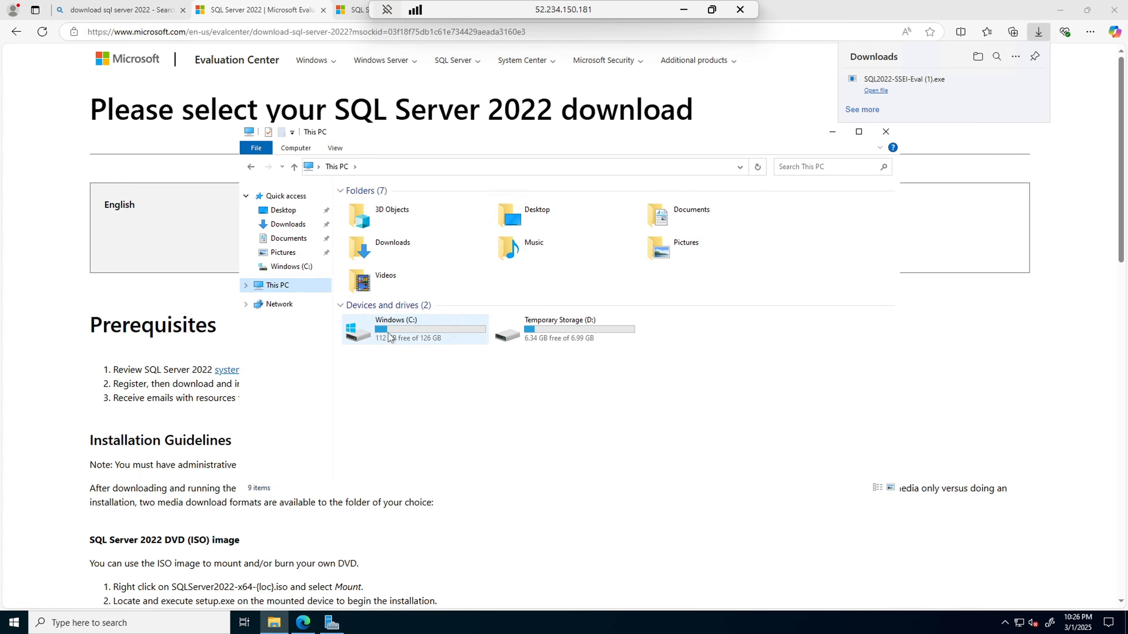
{"action": "double_click", "coordinate": [388, 339]}
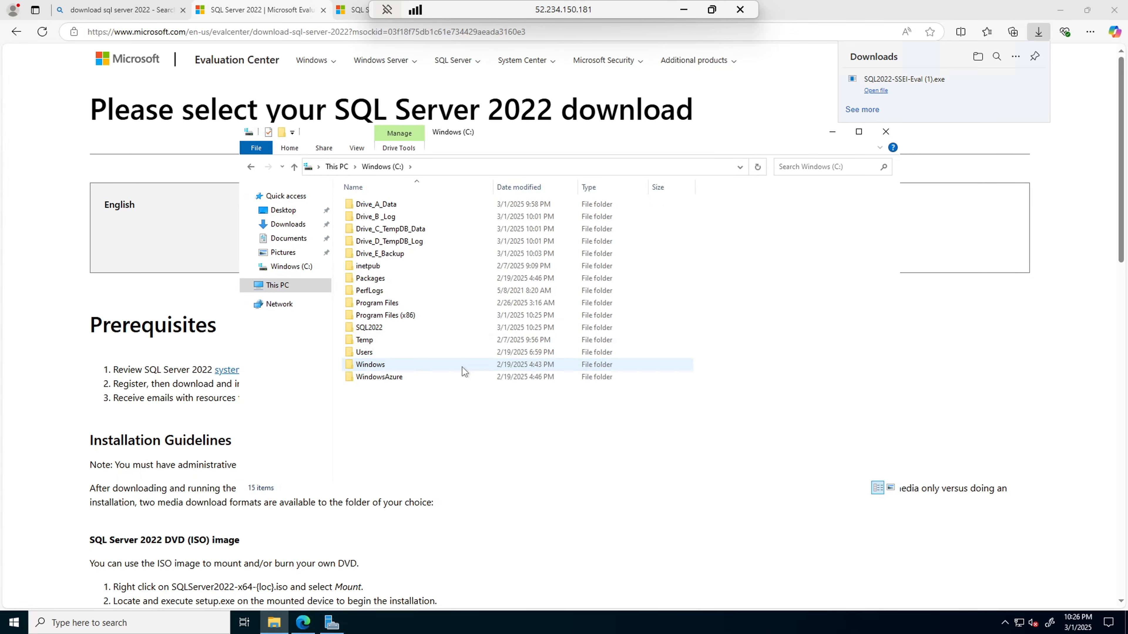
{"action": "double_click", "coordinate": [371, 330]}
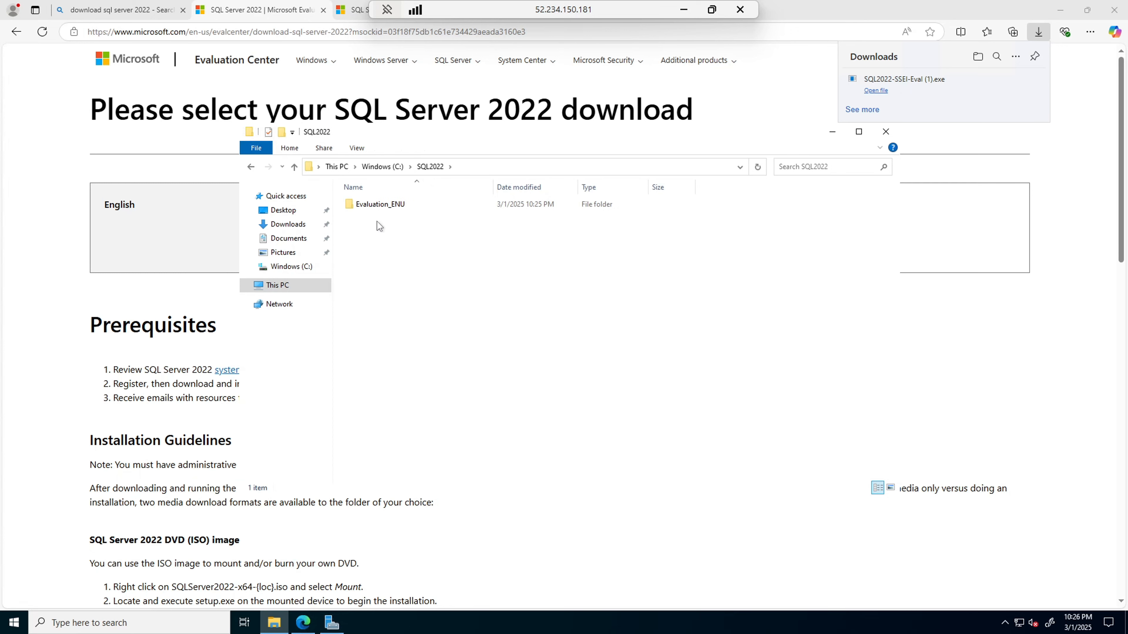
{"action": "double_click", "coordinate": [367, 204]}
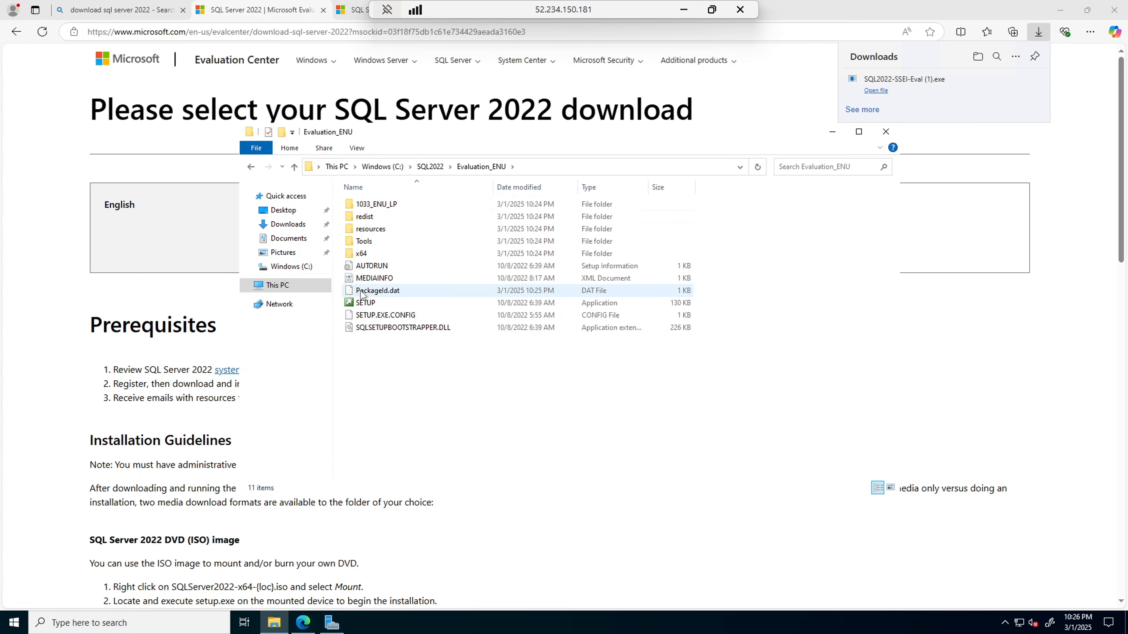
Run SETUP as administrator and start a new SQL Server standalone installation
{"action": "left_click", "coordinate": [366, 303]}
{"action": "right_click", "coordinate": [365, 303]}
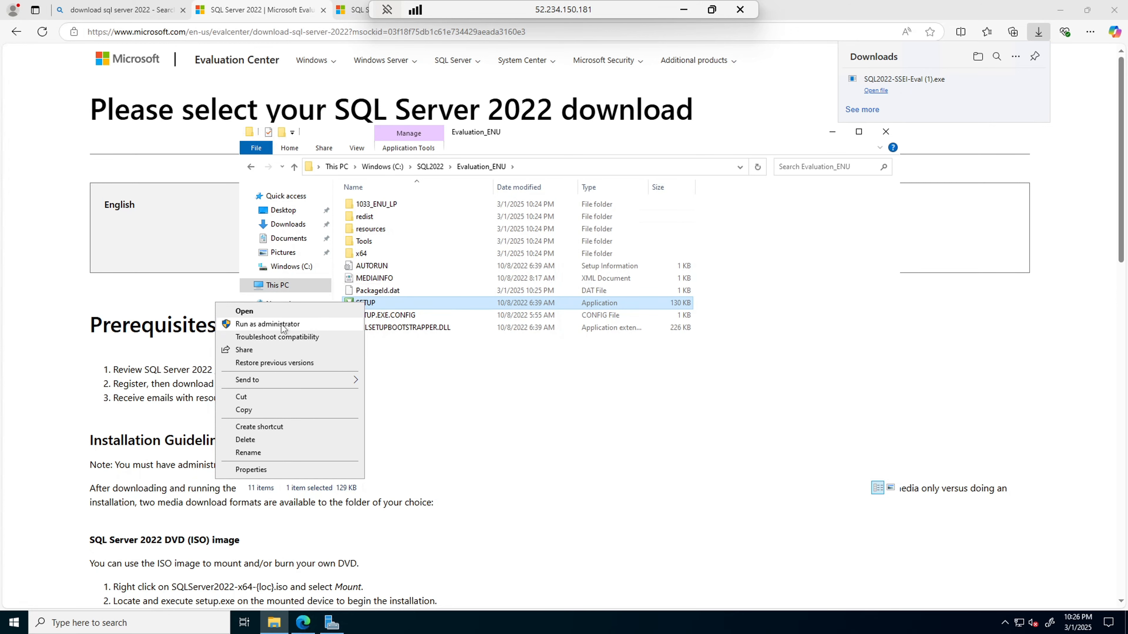
{"action": "left_click", "coordinate": [268, 324]}
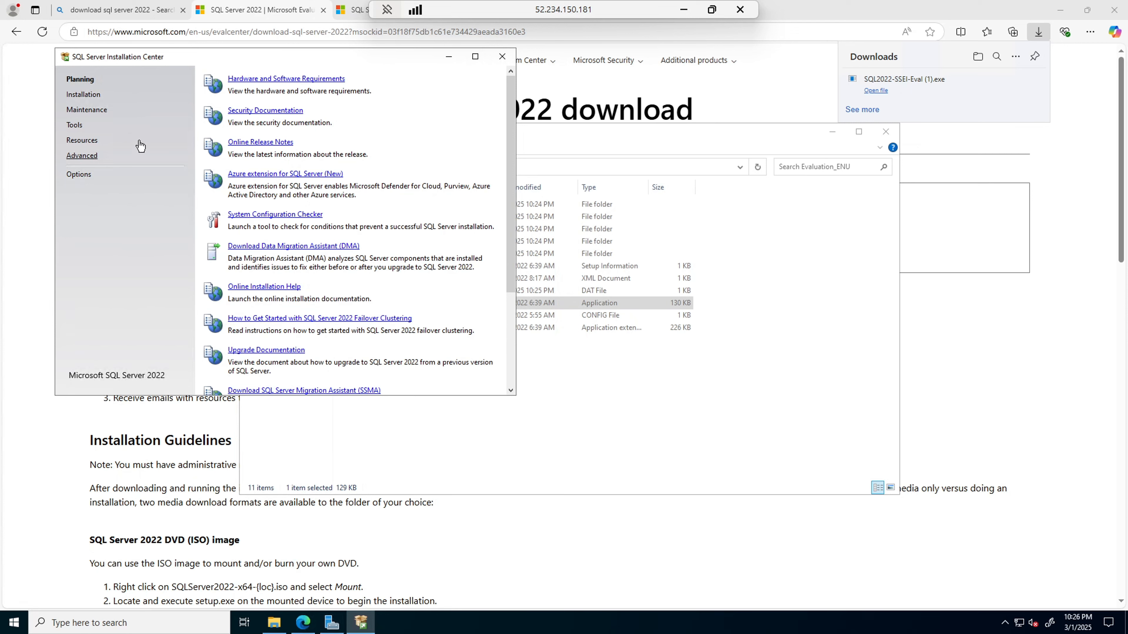
{"action": "left_click", "coordinate": [85, 101]}
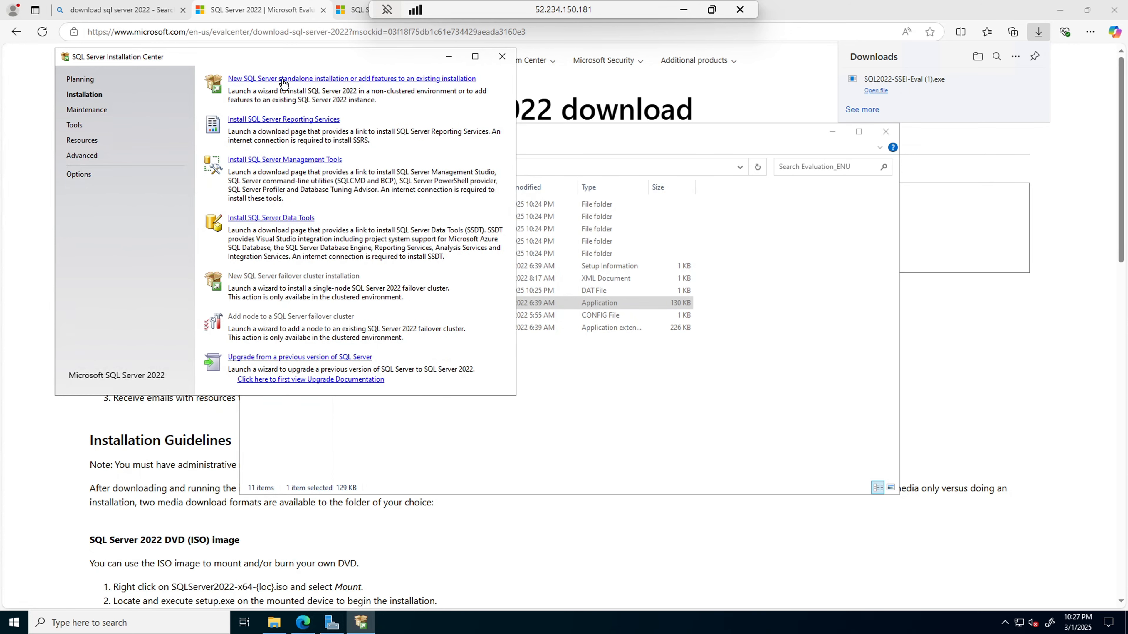
{"action": "left_click", "coordinate": [327, 79]}
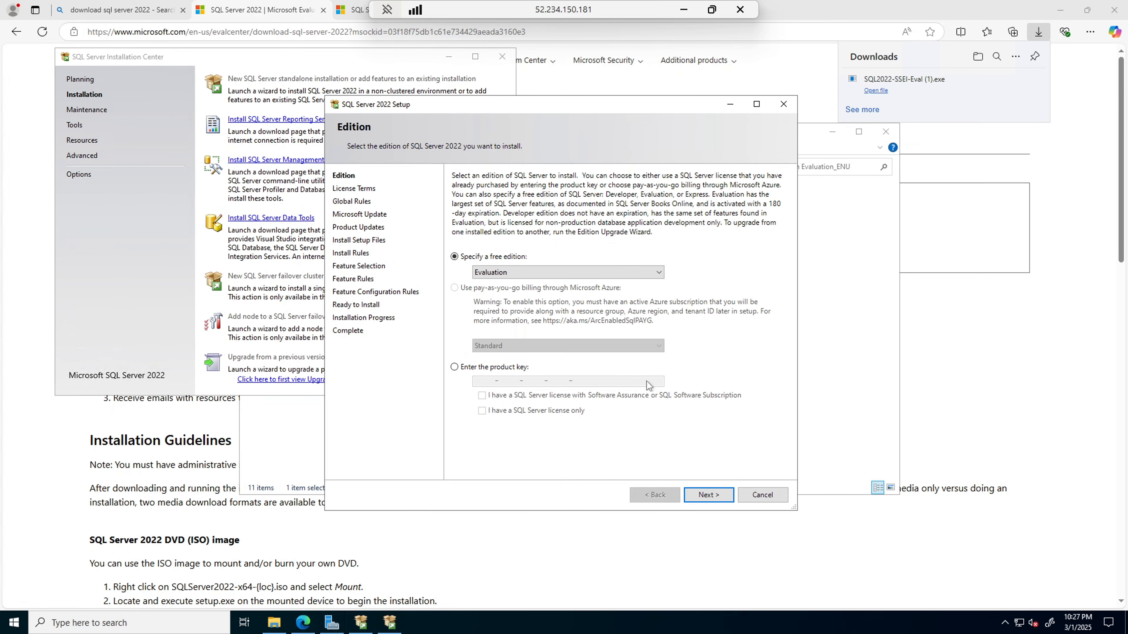
Choose Evaluation as the free edition to install and accept the license terms
{"action": "left_click", "coordinate": [659, 274]}
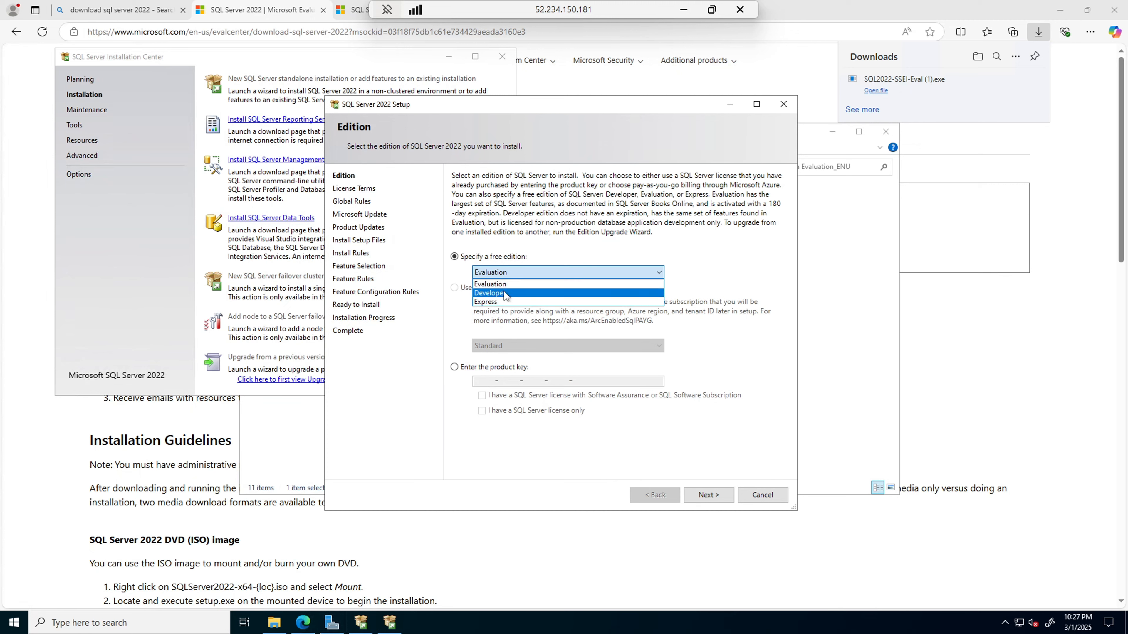
{"action": "left_click", "coordinate": [505, 290]}
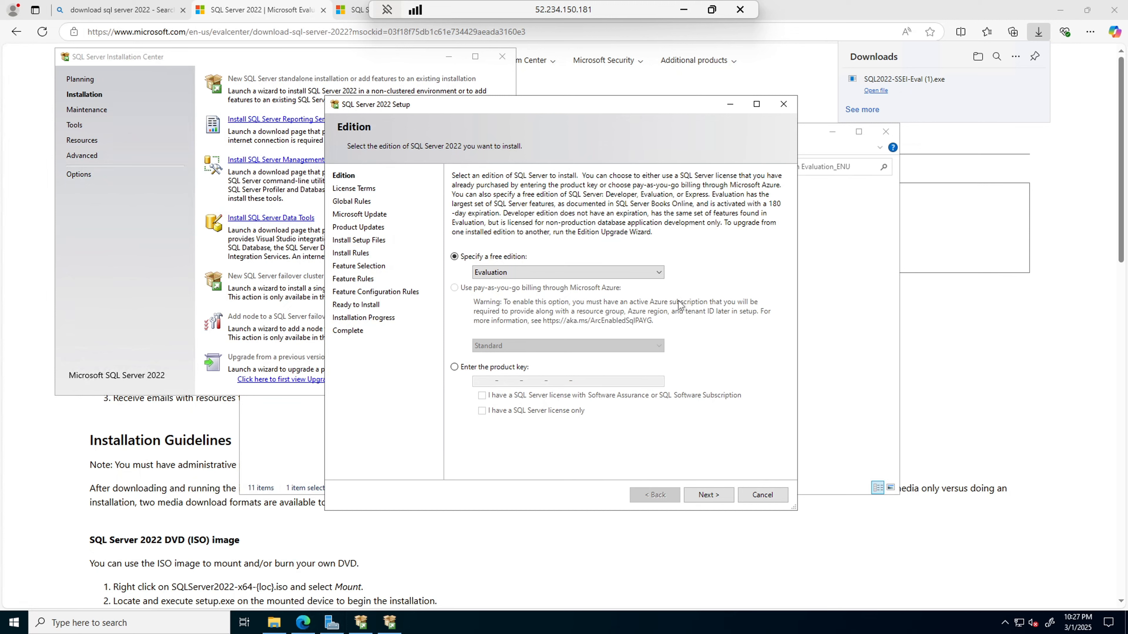
{"action": "left_click", "coordinate": [710, 496]}
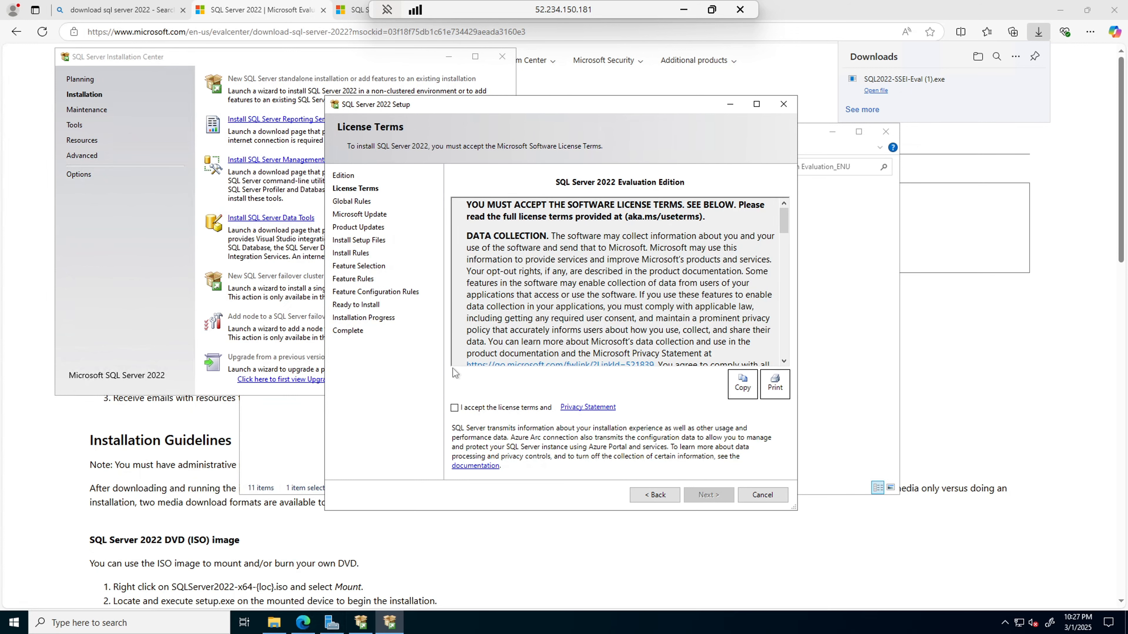
{"action": "left_click", "coordinate": [454, 408]}
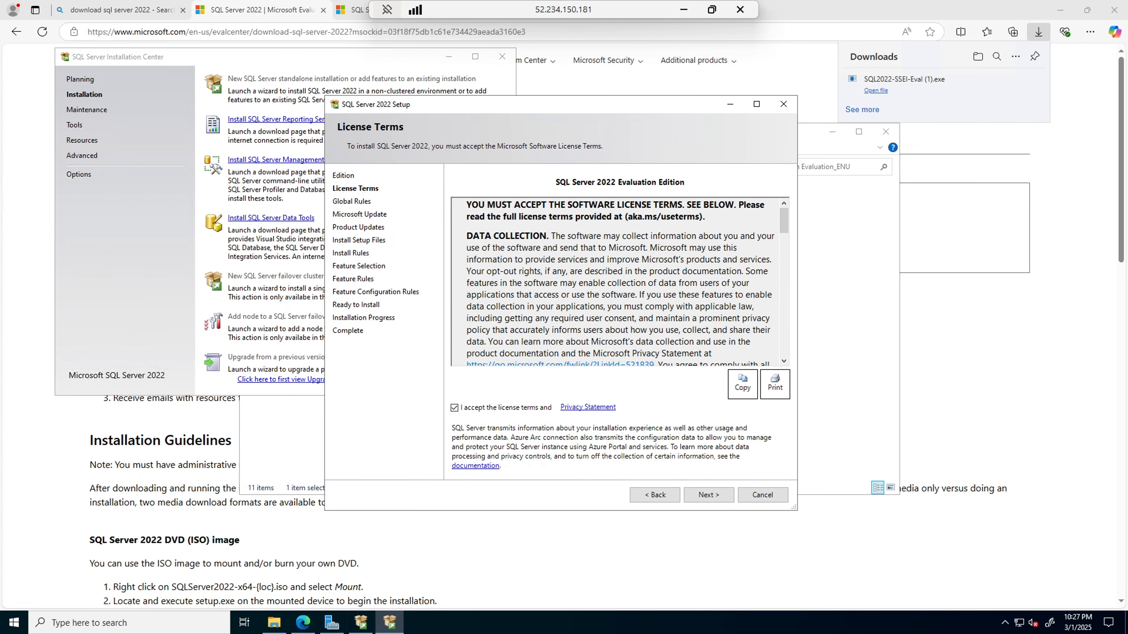
Proceed through the license terms, Microsoft Update and install rules, and select Database Engine Services as the feature to install
{"action": "left_click", "coordinate": [705, 497]}
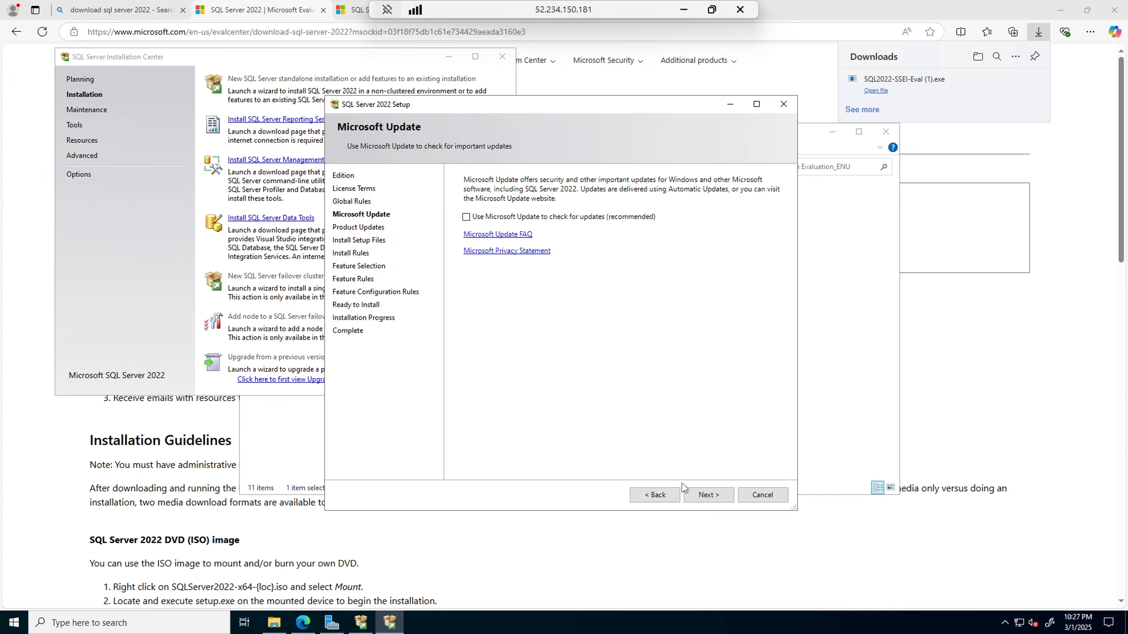
{"action": "left_click", "coordinate": [706, 496]}
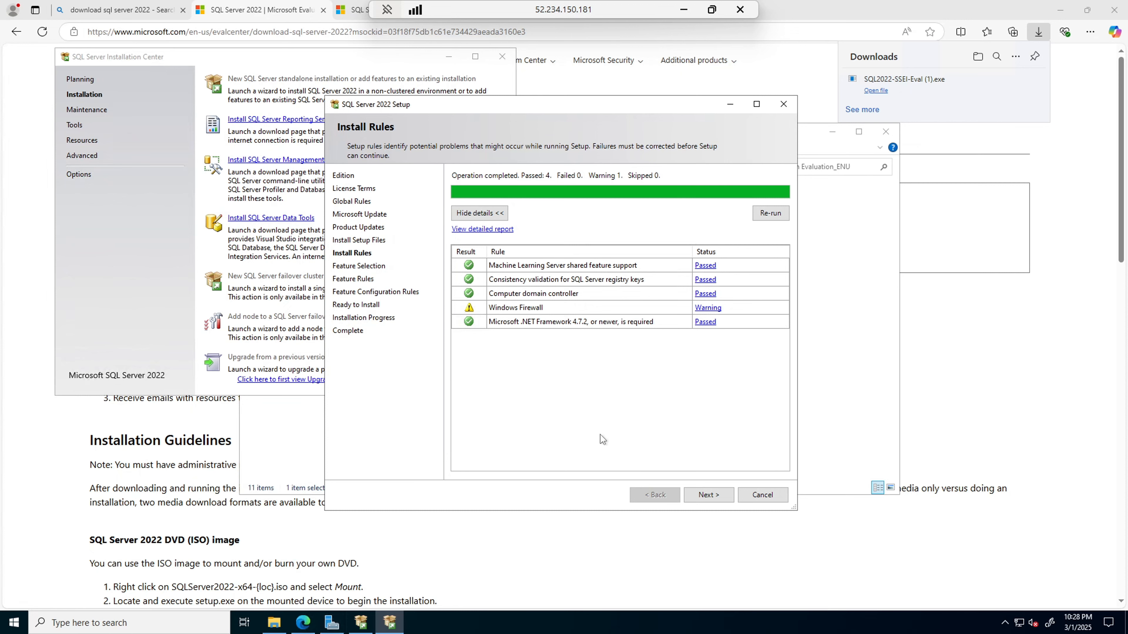
{"action": "left_click", "coordinate": [707, 495]}
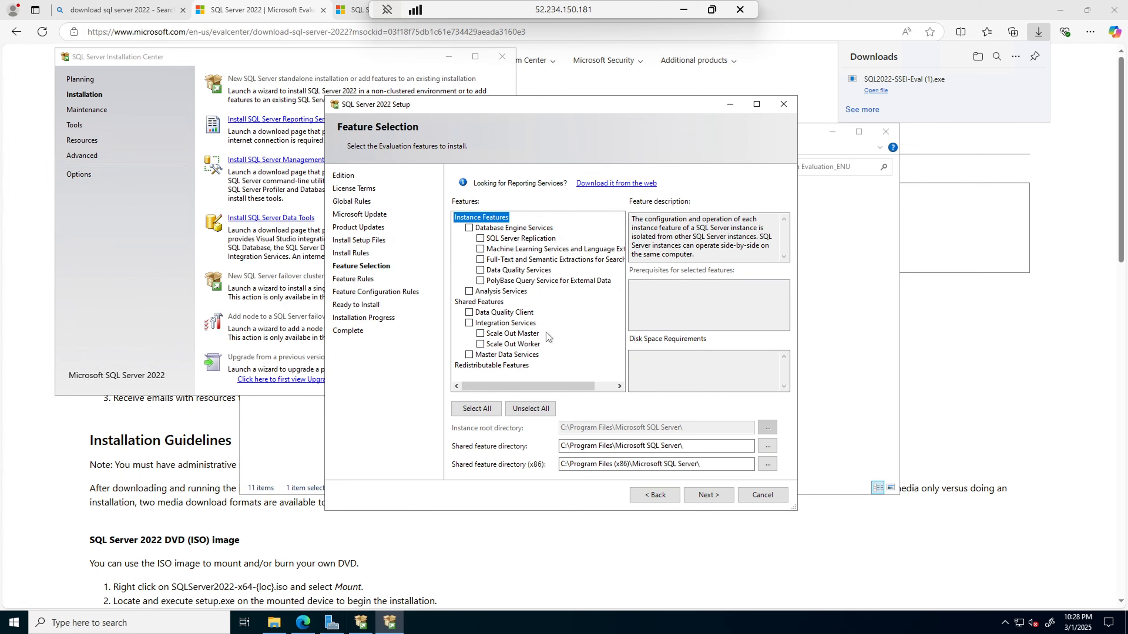
{"action": "left_click", "coordinate": [469, 228]}
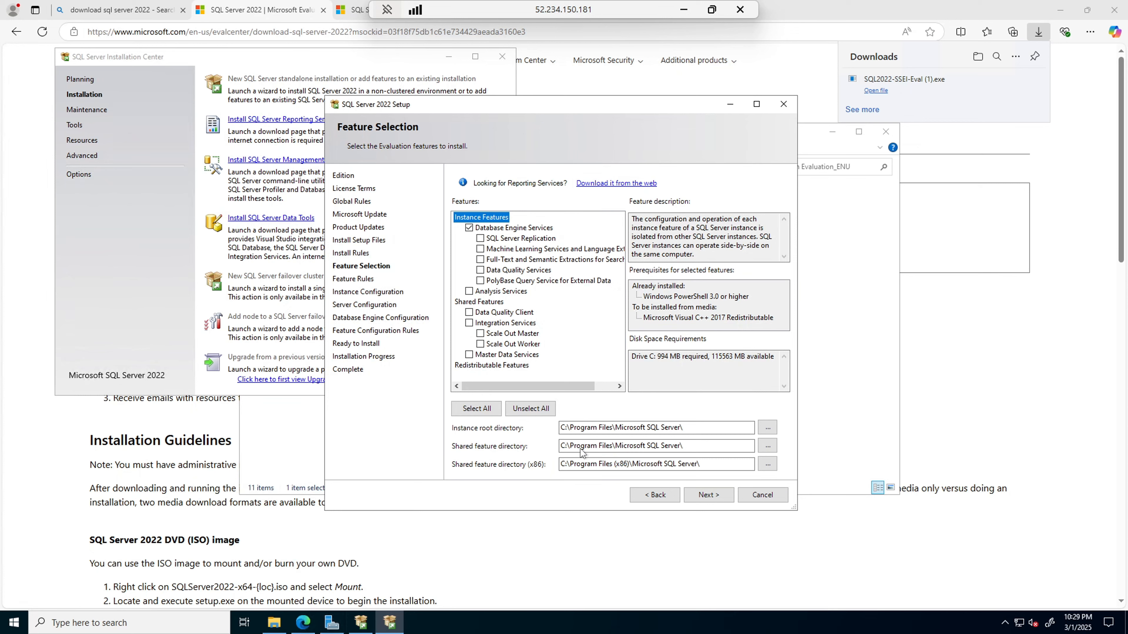
{"action": "left_click", "coordinate": [769, 431]}
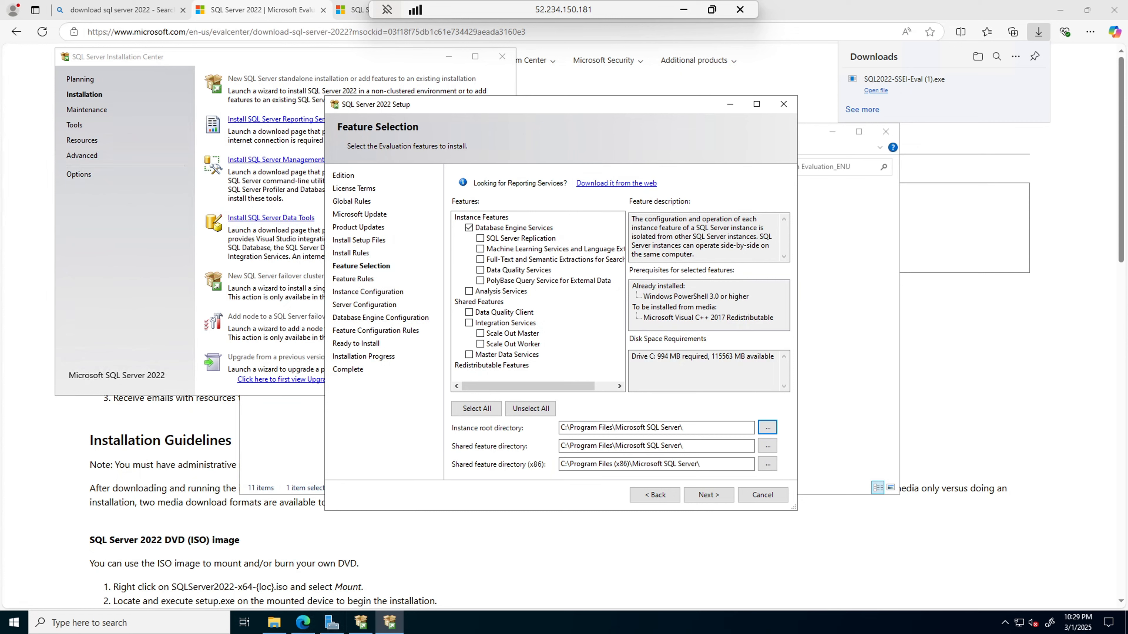
{"action": "left_click", "coordinate": [768, 446]}
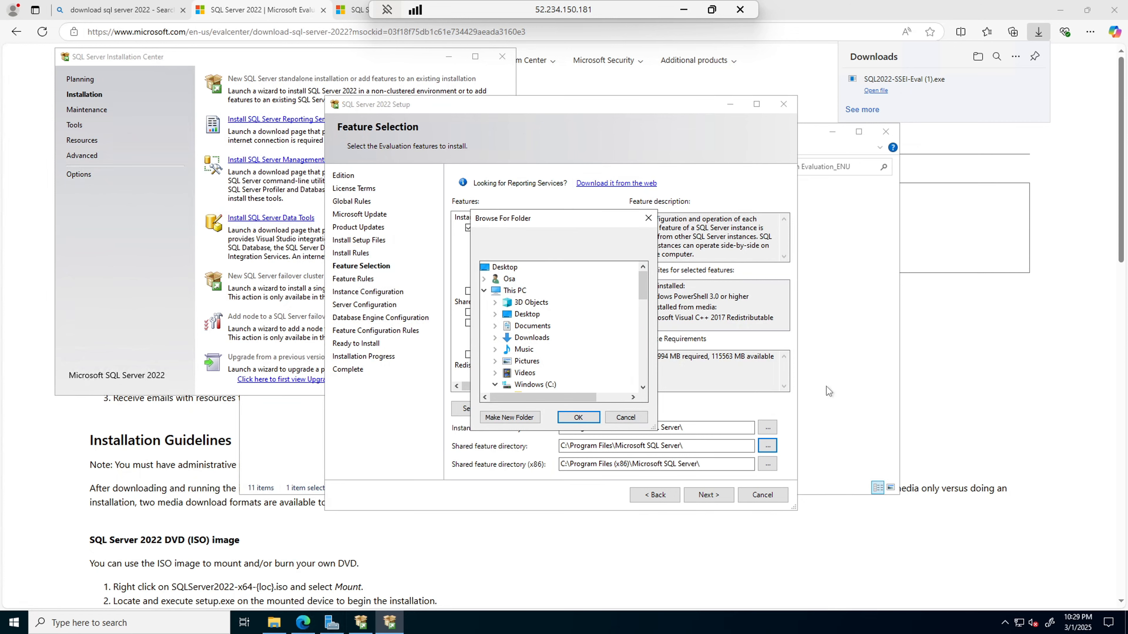
{"action": "left_click", "coordinate": [648, 218]}
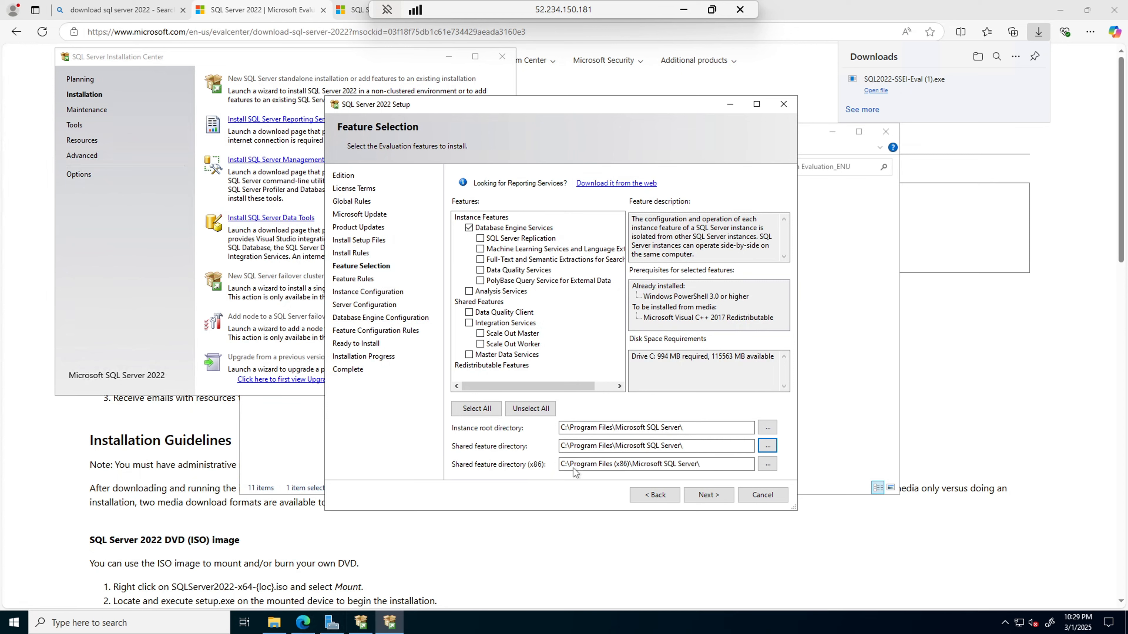
Accept the default feature directories and keep the default instance with the instance ID MSSQLSERVER
{"action": "left_click", "coordinate": [712, 495]}
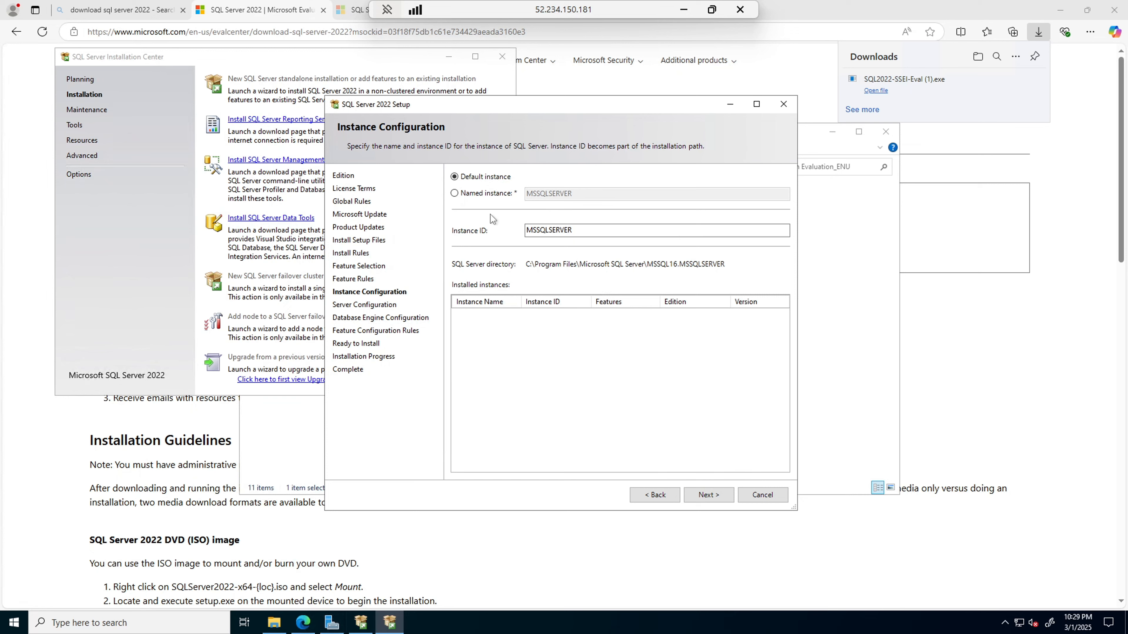
{"action": "left_click", "coordinate": [455, 193]}
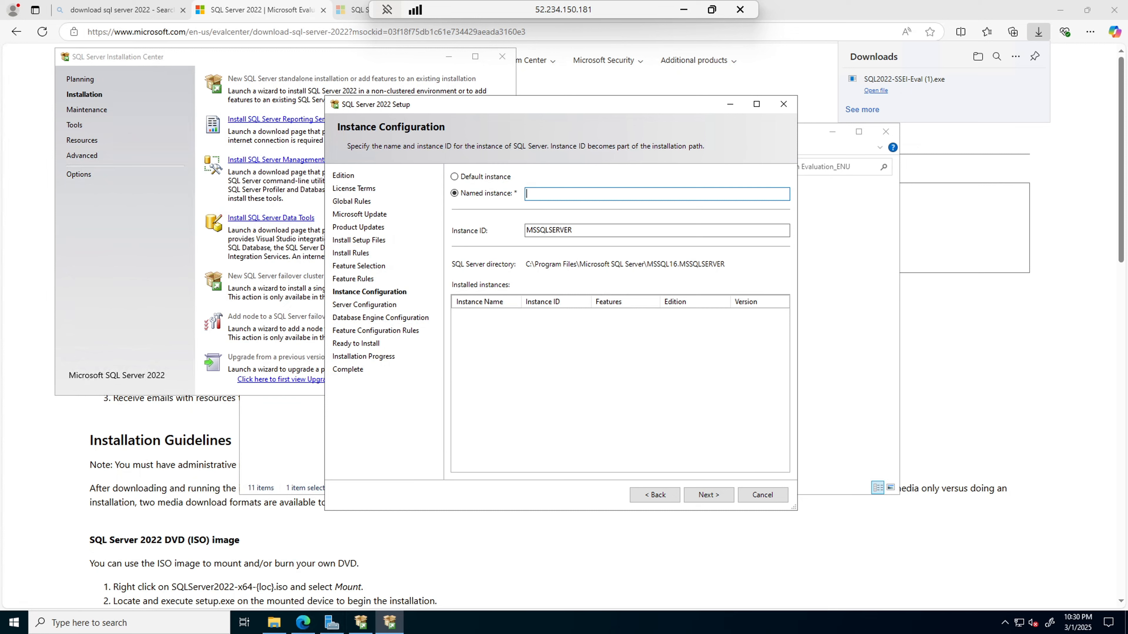
{"action": "type", "text": "Instance"}
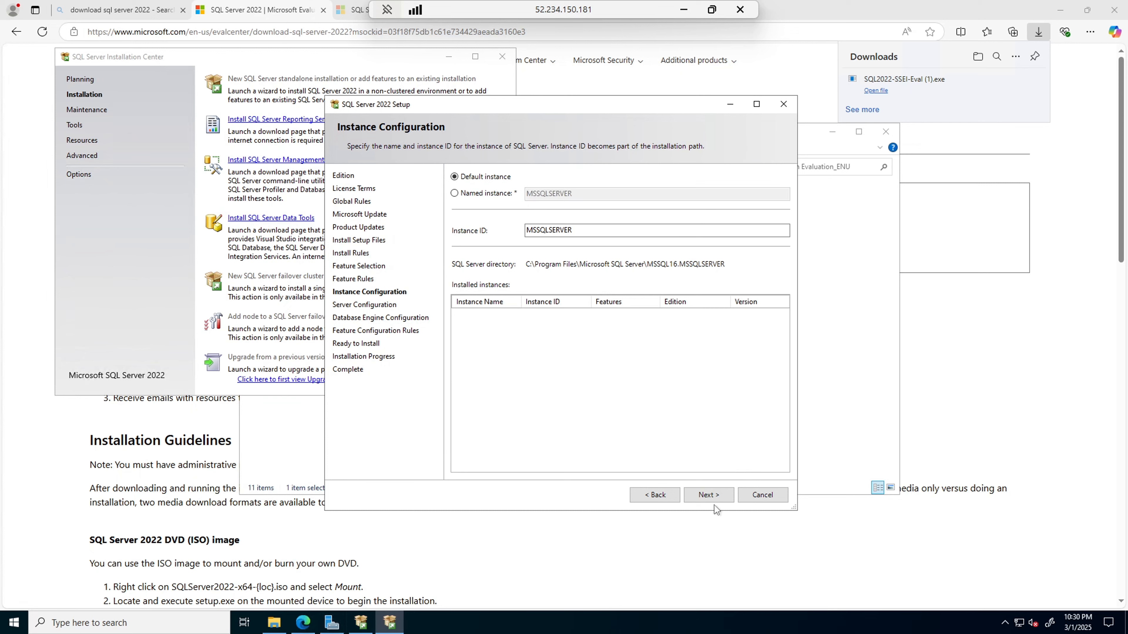
{"action": "left_click", "coordinate": [713, 499]}
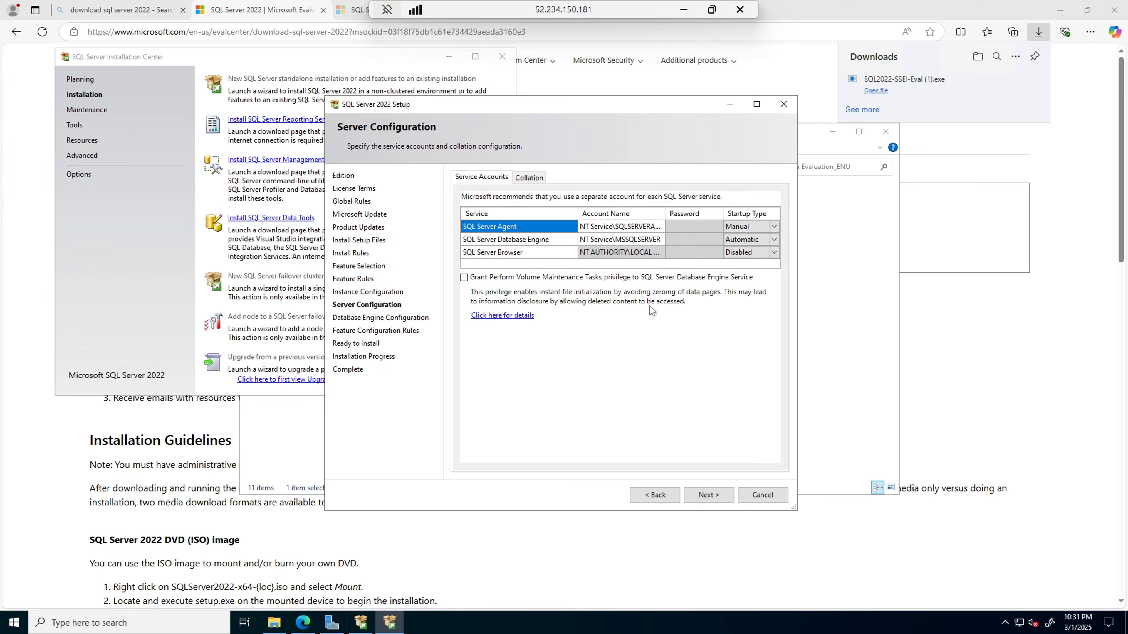
Grant the Perform Volume Maintenance Tasks privilege and assign the directory account SQLSVC to the SQL Server Agent service
{"action": "left_click", "coordinate": [464, 278]}
{"action": "left_click", "coordinate": [644, 227]}
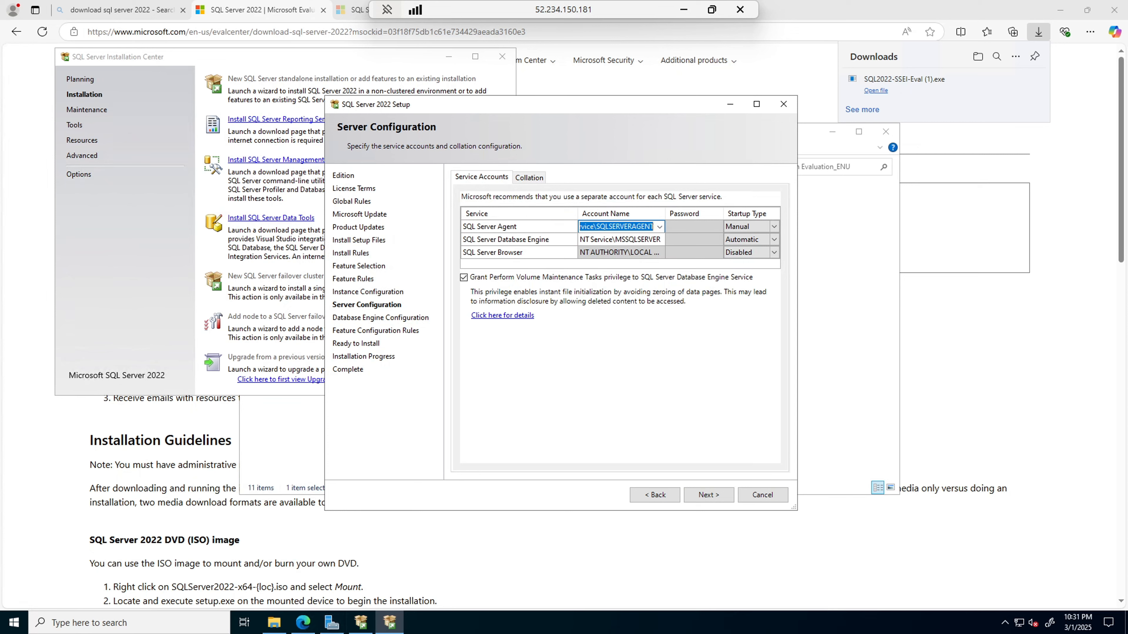
{"action": "left_click", "coordinate": [659, 227]}
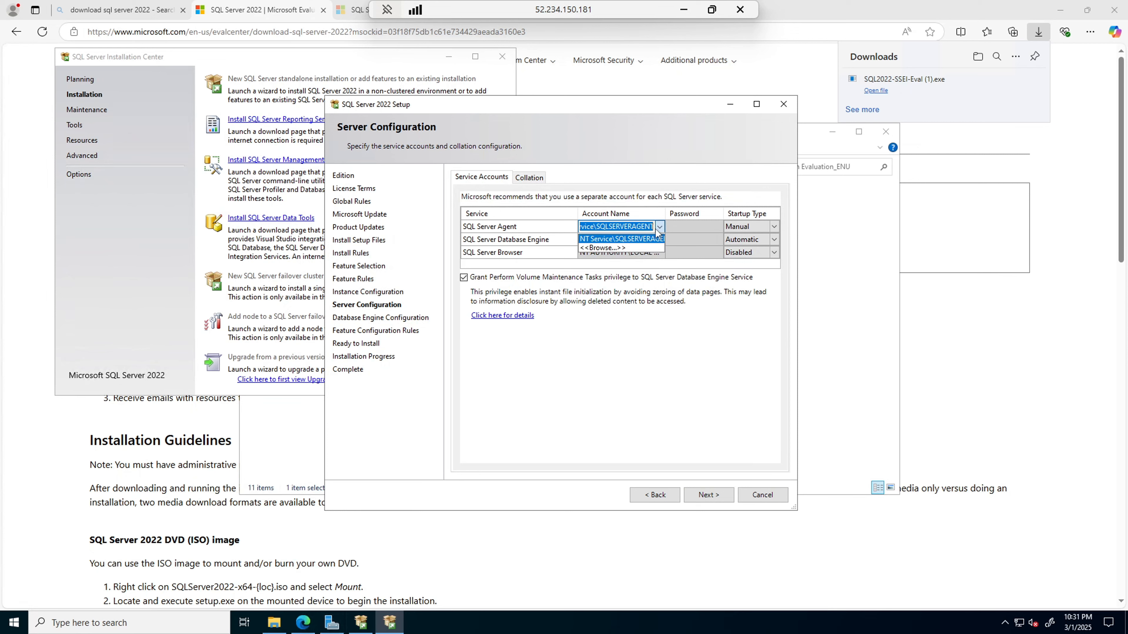
{"action": "left_click", "coordinate": [632, 248]}
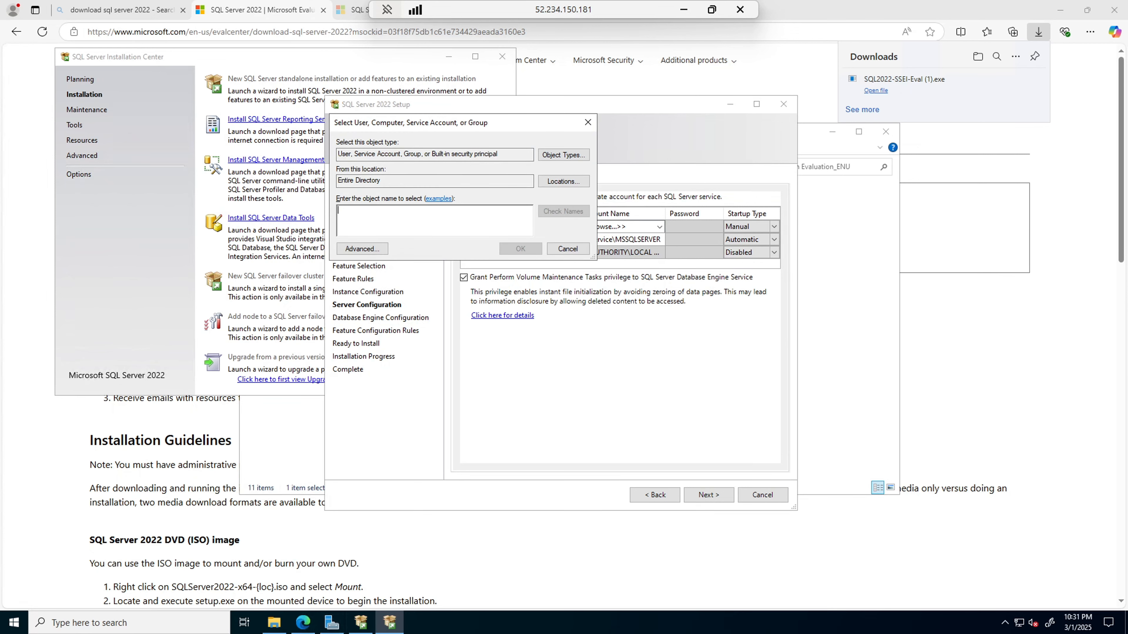
{"action": "type", "text": "sql"}
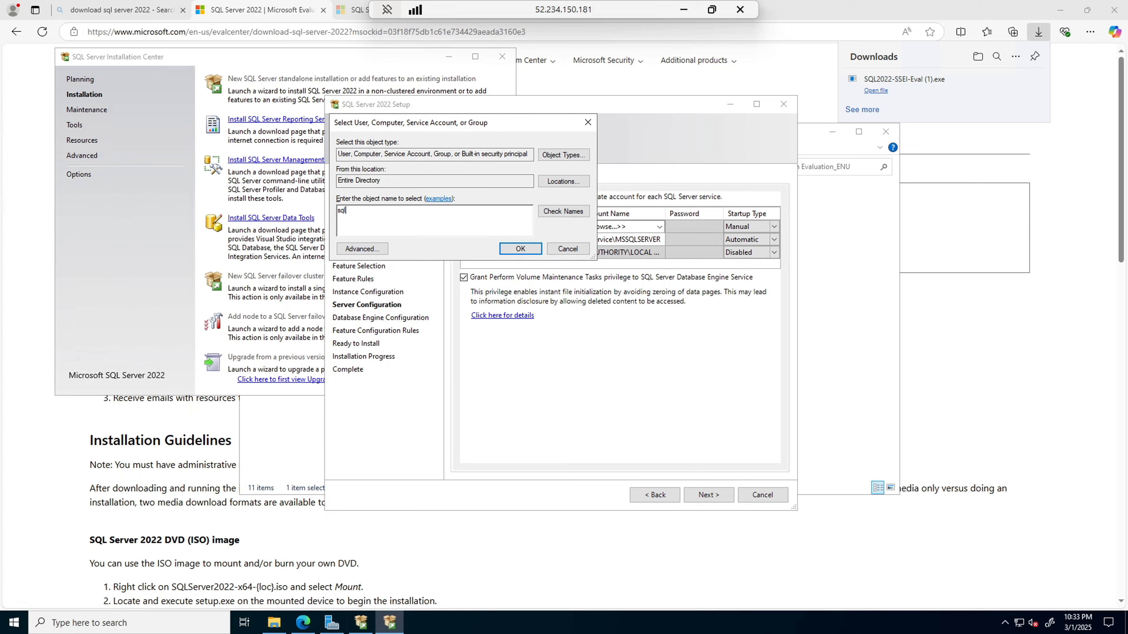
{"action": "type", "text": "svc"}
{"action": "left_click", "coordinate": [557, 214]}
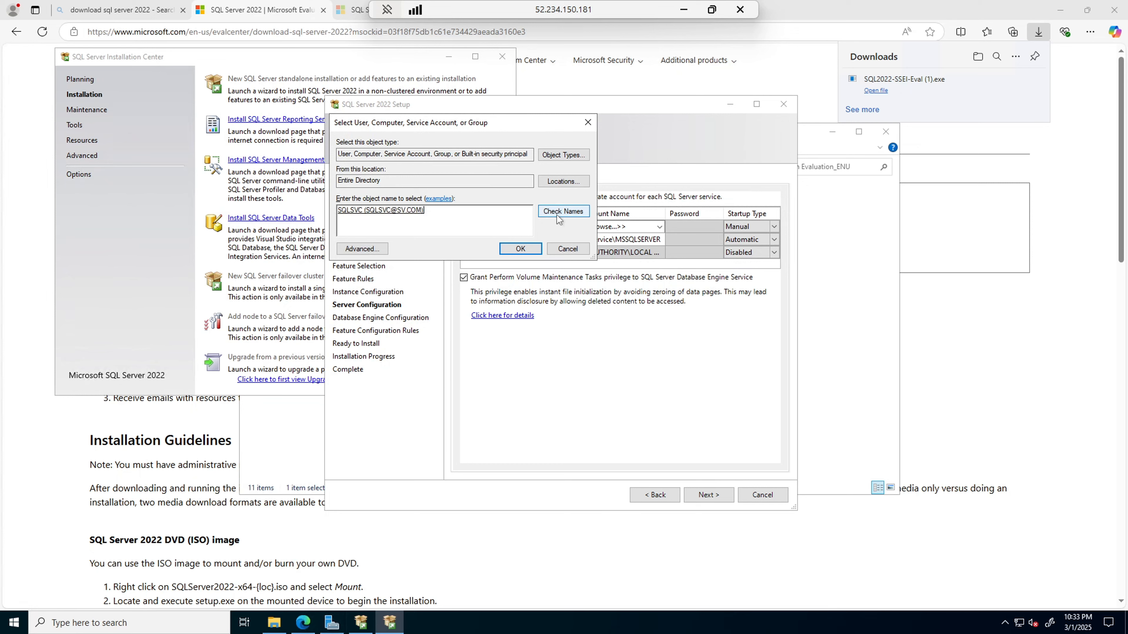
{"action": "left_click", "coordinate": [511, 249]}
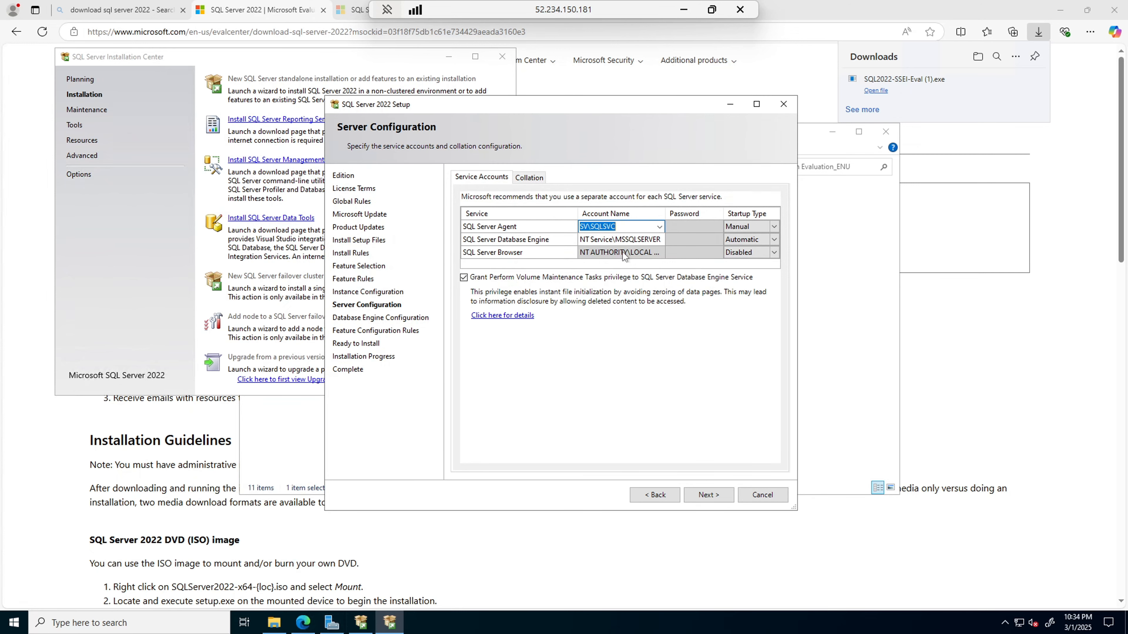
Enter the service account password for SQL Server Agent
{"action": "left_click", "coordinate": [631, 243]}
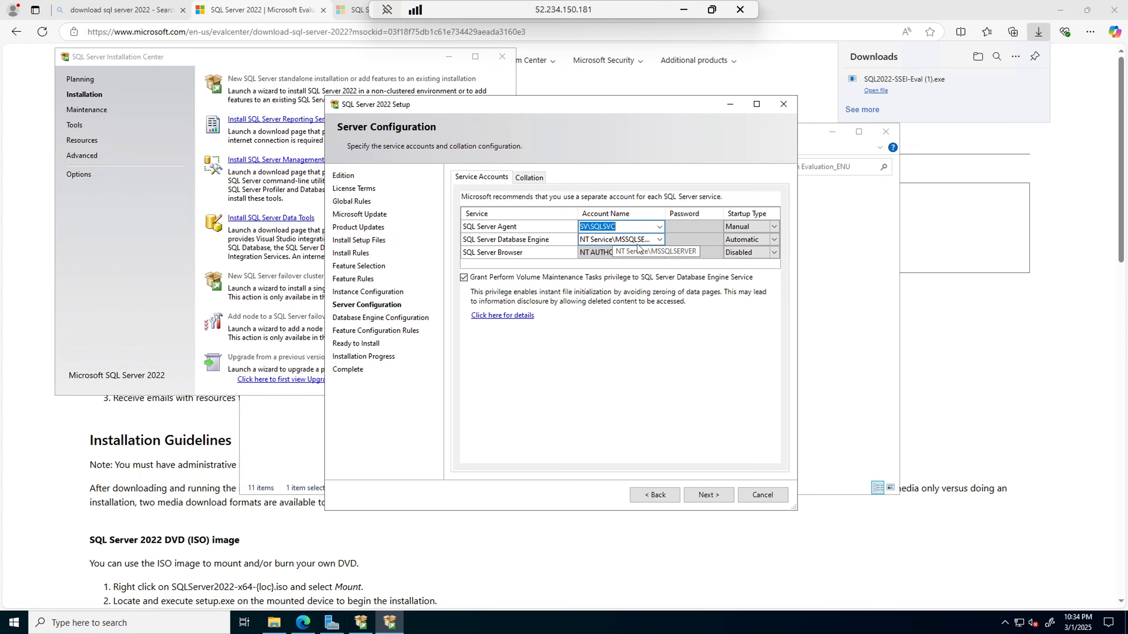
{"action": "left_click", "coordinate": [683, 226]}
{"action": "type", "text": "••••••"}
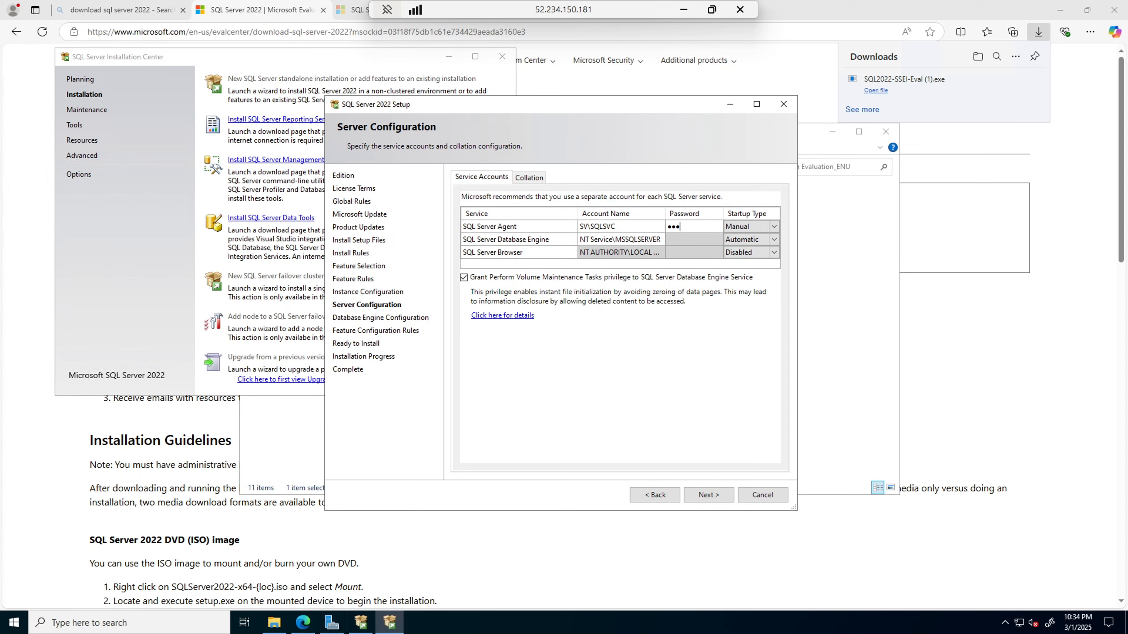
{"action": "type", "text": "••••••"}
Copy the SQL Server Agent account SV\SQLSVC to the SQL Server Database Engine service and enter its account password
{"action": "left_click", "coordinate": [621, 227]}
{"action": "key", "text": "ctrl+c"}
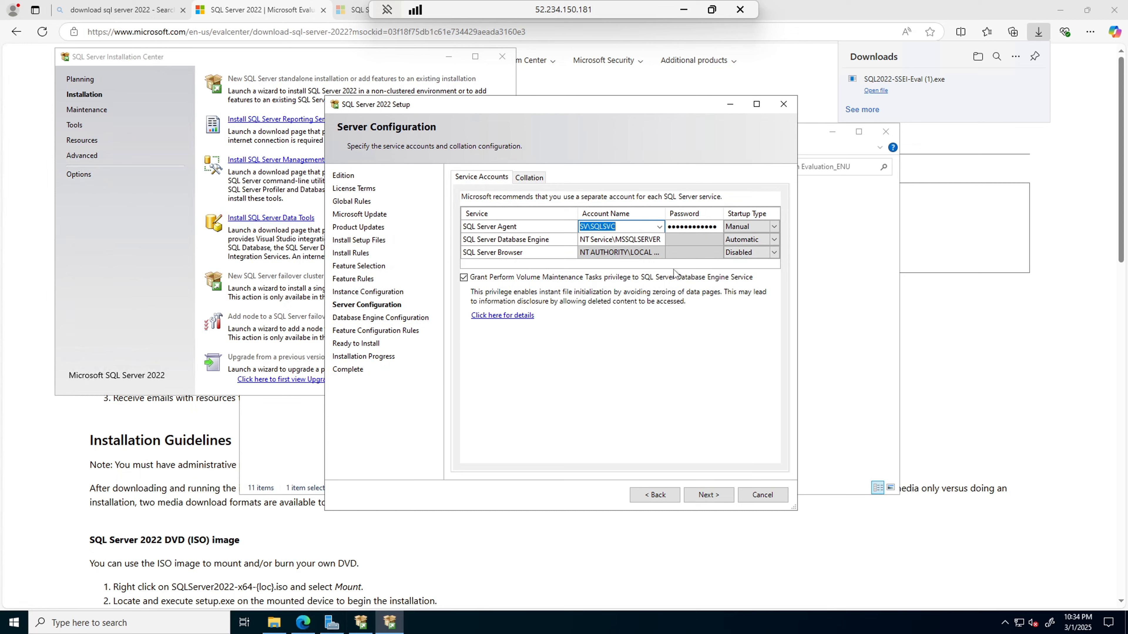
{"action": "left_click", "coordinate": [598, 243]}
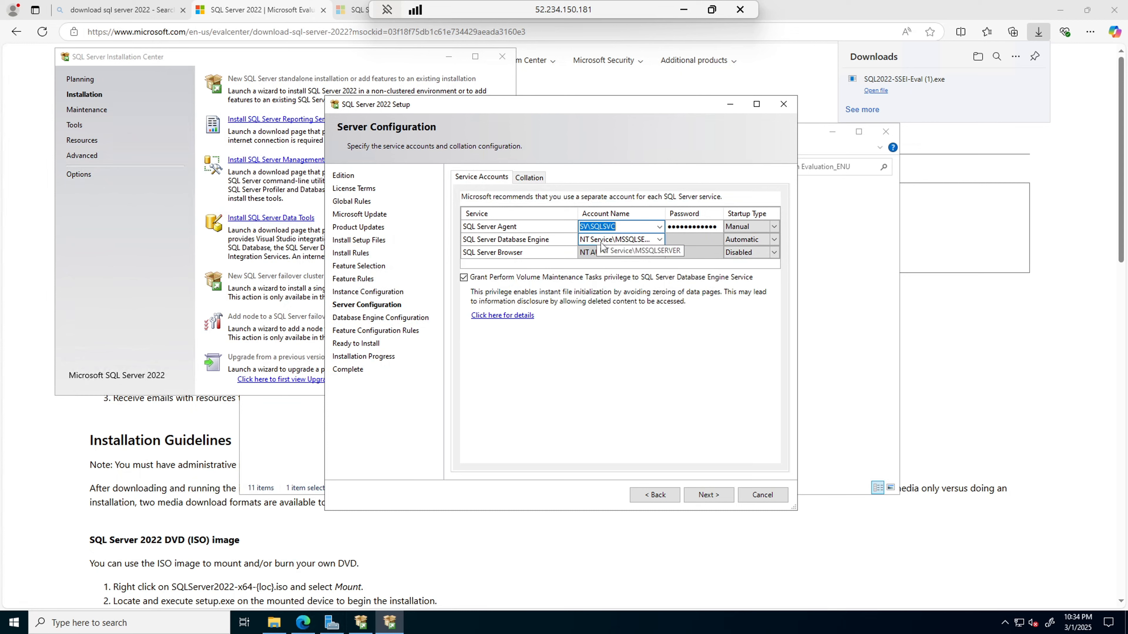
{"action": "left_click", "coordinate": [601, 242]}
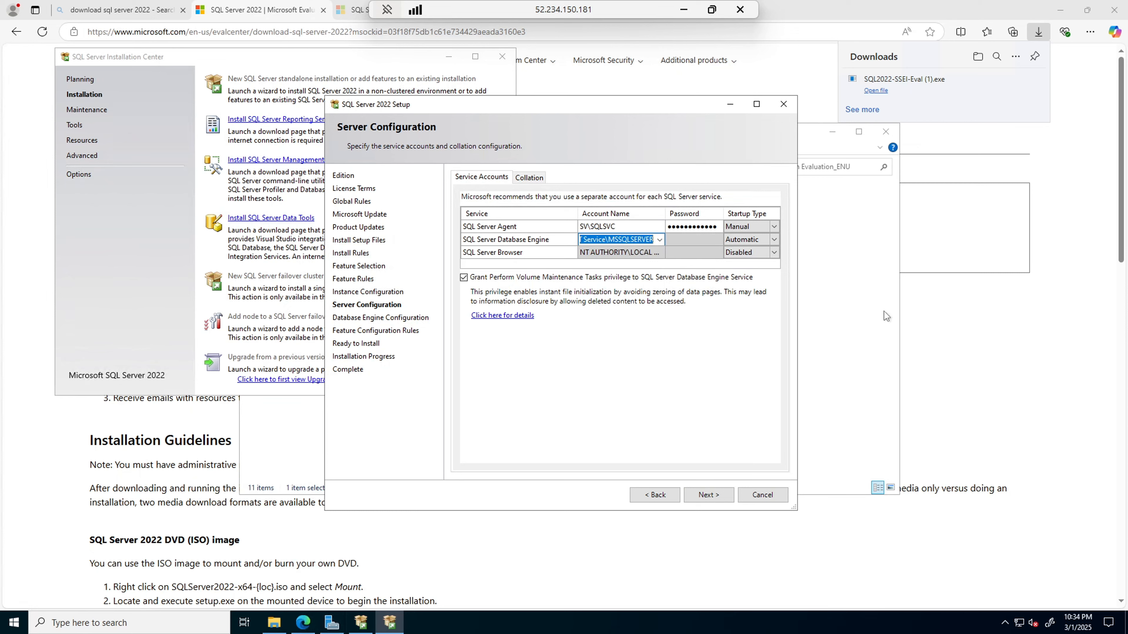
{"action": "key", "text": "ctrl+v"}
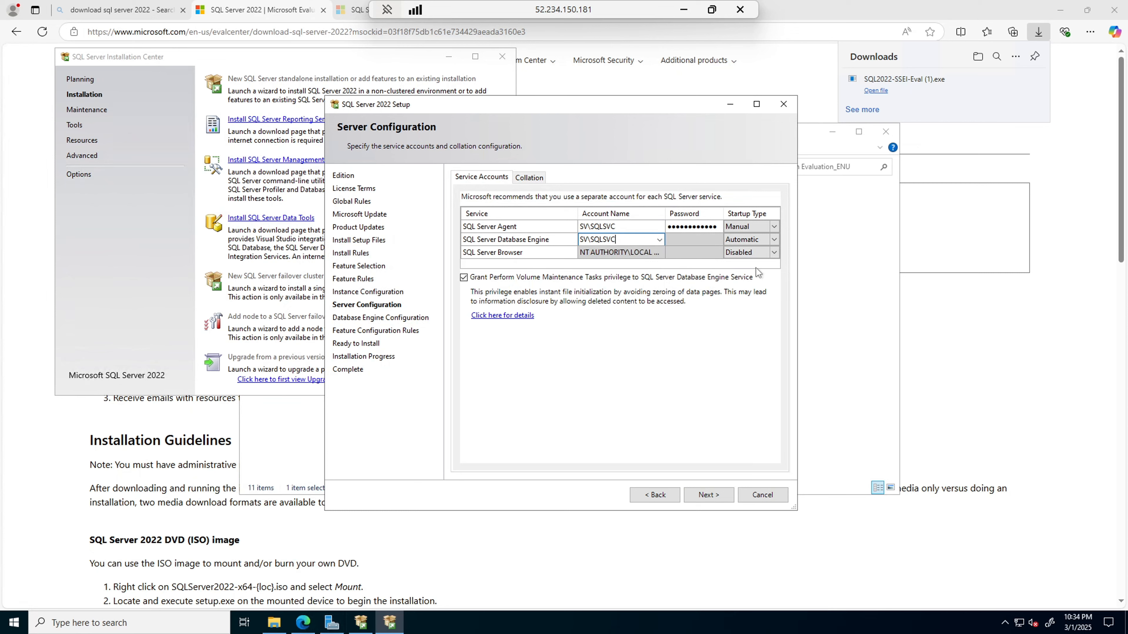
{"action": "key", "text": "Tab"}
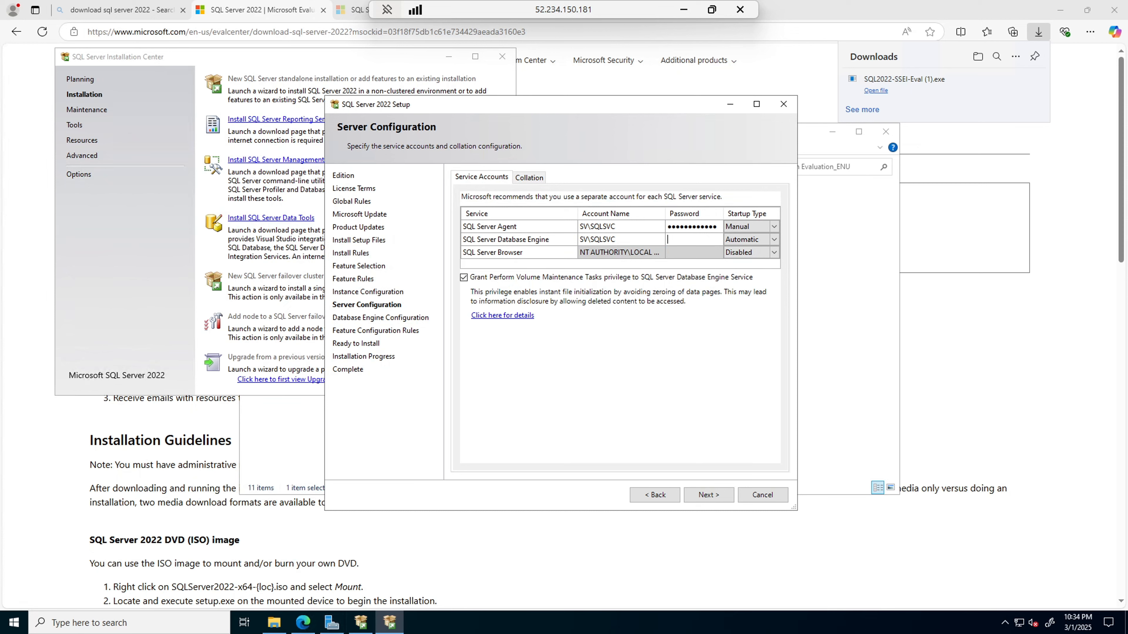
{"action": "type", "text": "••••••••••••"}
Set the SQL Server Agent startup type to Automatic, check the collation, and continue to Database Engine Configuration
{"action": "left_click", "coordinate": [774, 227]}
{"action": "left_click", "coordinate": [740, 237]}
{"action": "left_click", "coordinate": [774, 253]}
{"action": "left_click", "coordinate": [535, 183]}
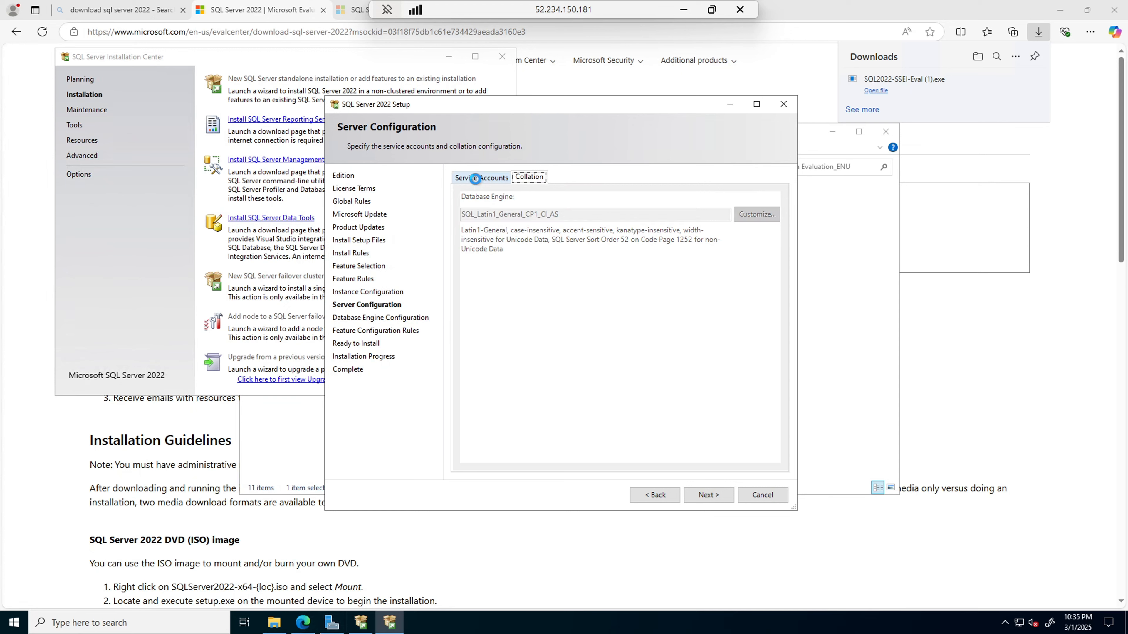
{"action": "left_click", "coordinate": [711, 496]}
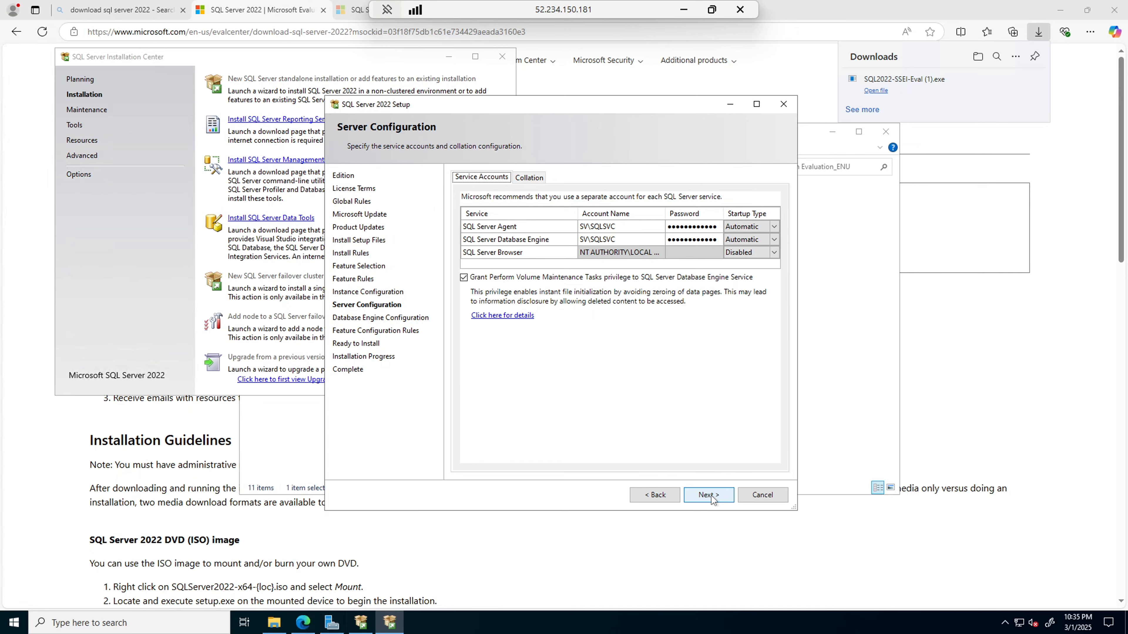
{"action": "left_click", "coordinate": [710, 495]}
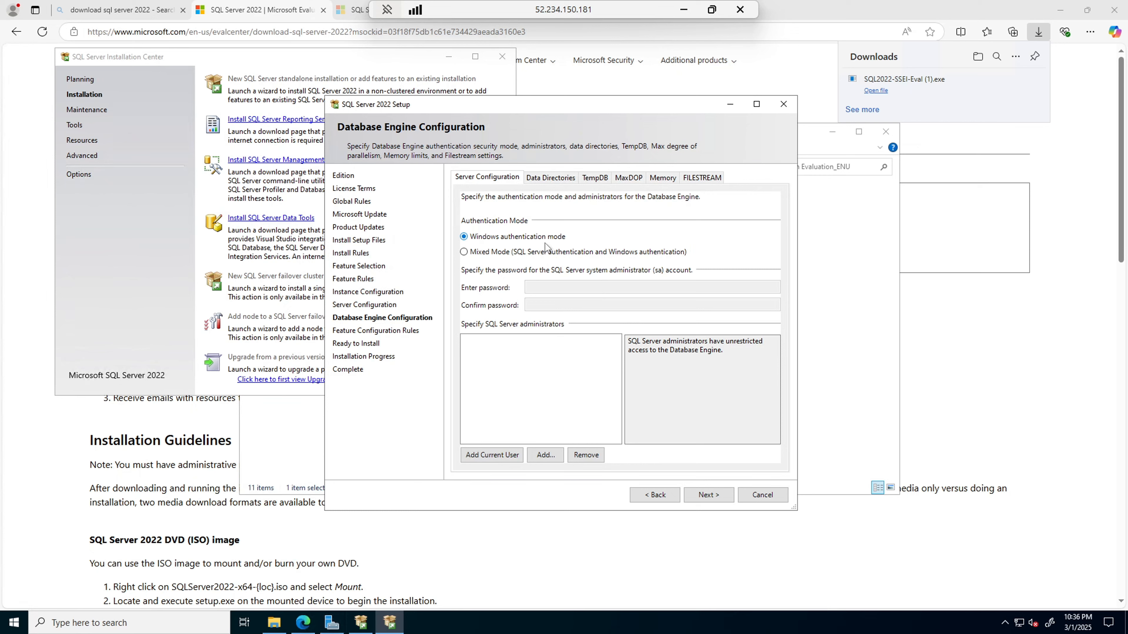
Keep Windows authentication mode and add the current user as a SQL Server administrator
{"action": "left_click", "coordinate": [566, 249]}
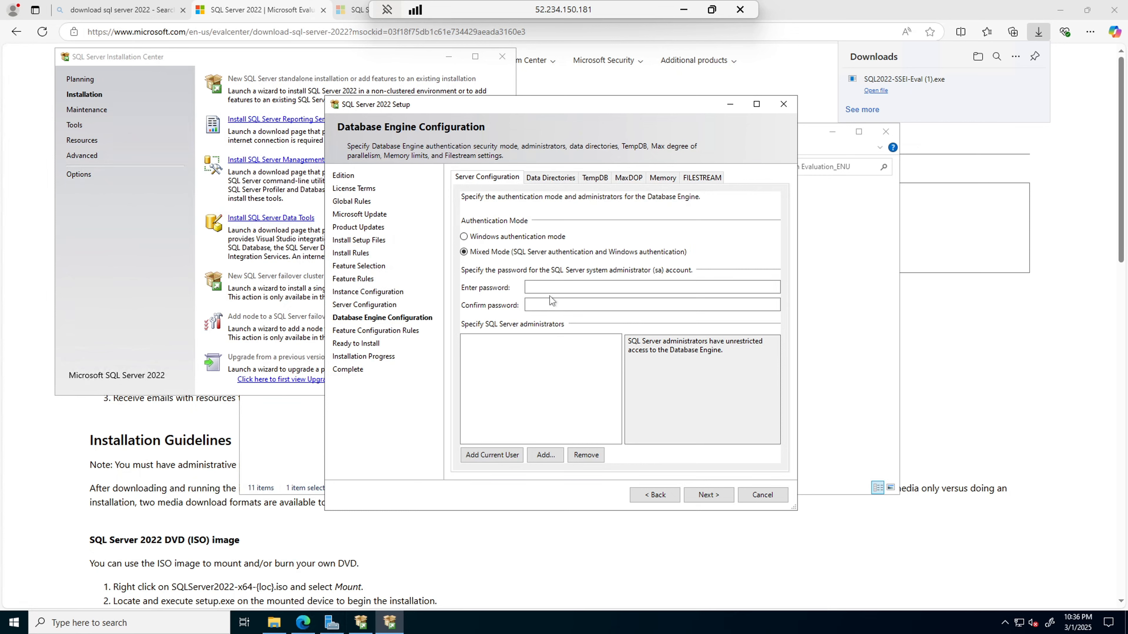
{"action": "left_click", "coordinate": [560, 305]}
{"action": "left_click", "coordinate": [477, 238]}
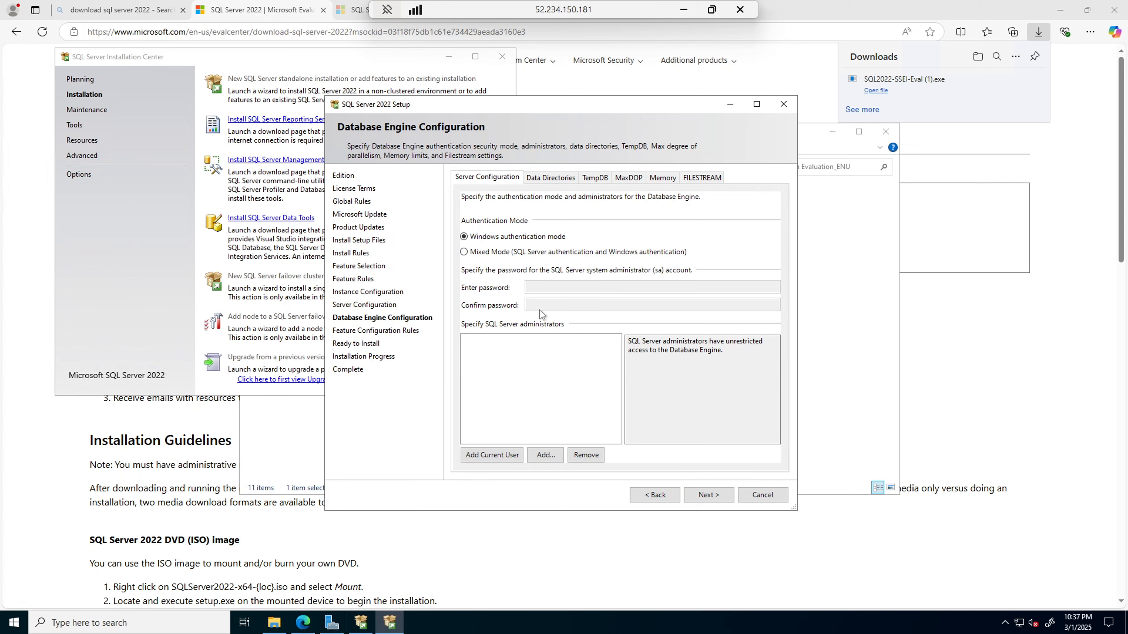
{"action": "left_click", "coordinate": [485, 460]}
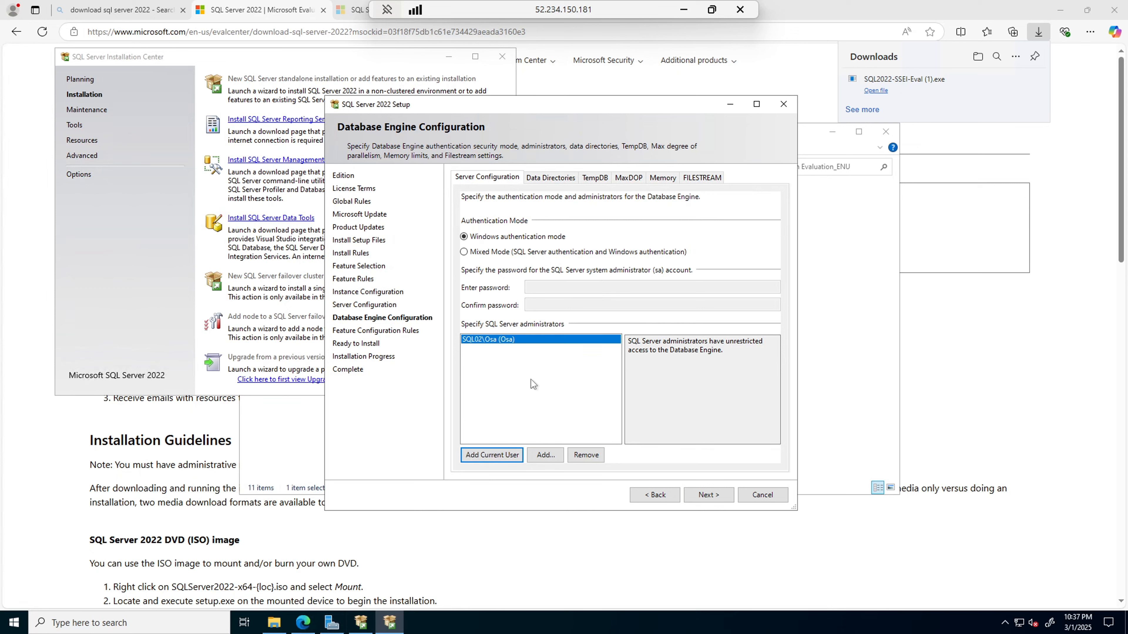
Display the Database Engine data directories, and switch to File Explorer to view the folders on the Windows (C:) drive
{"action": "left_click", "coordinate": [553, 178]}
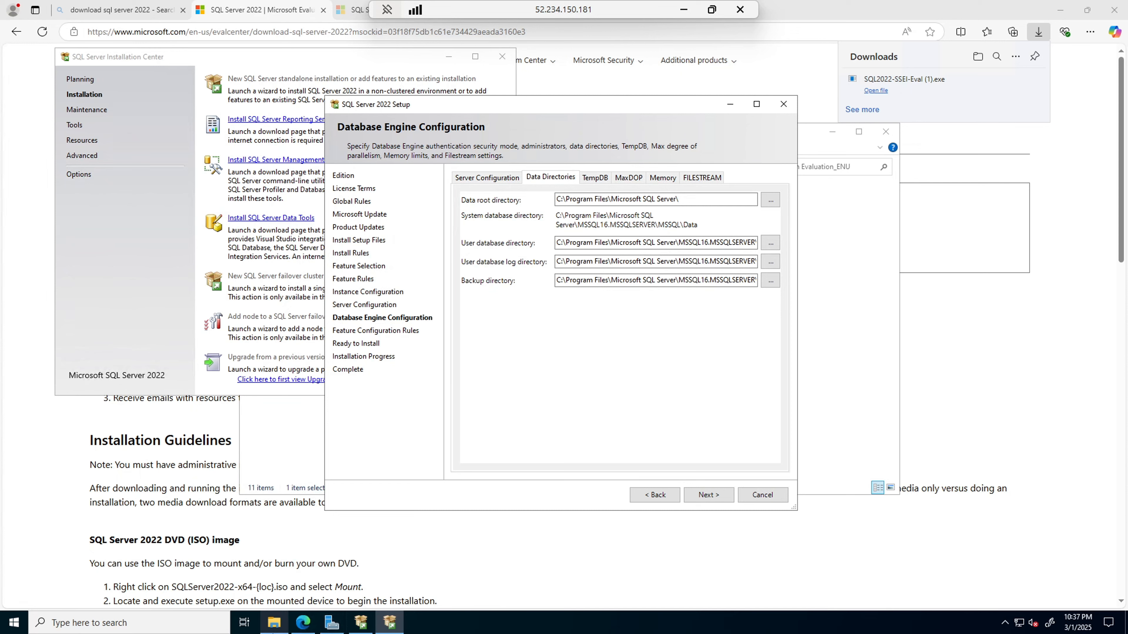
{"action": "mouse_move", "coordinate": [276, 619]}
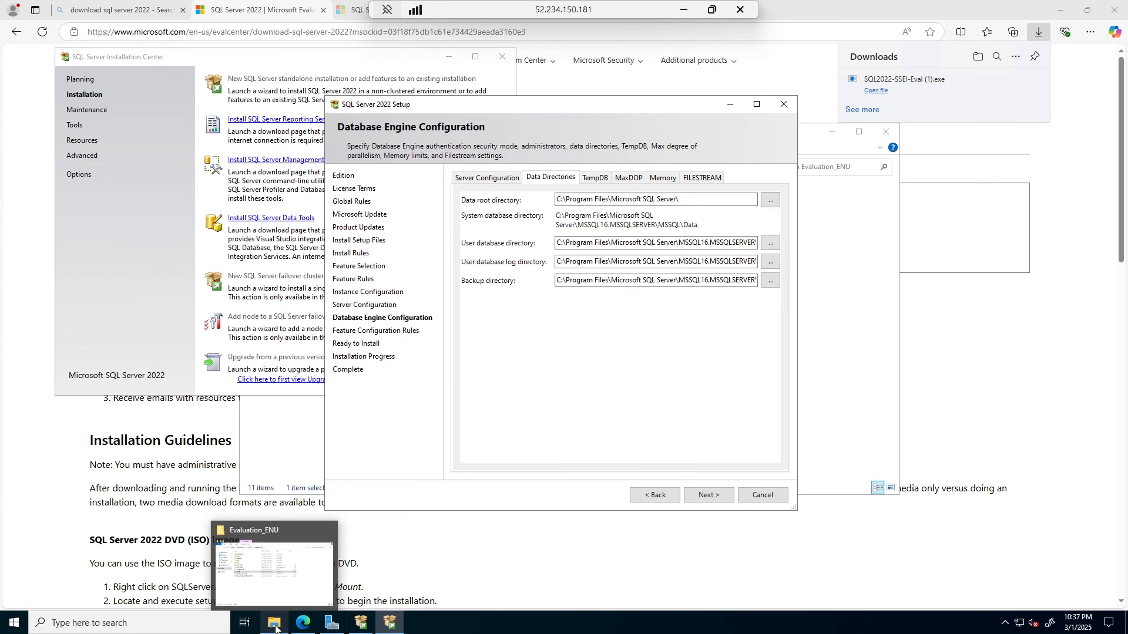
{"action": "left_click", "coordinate": [275, 568]}
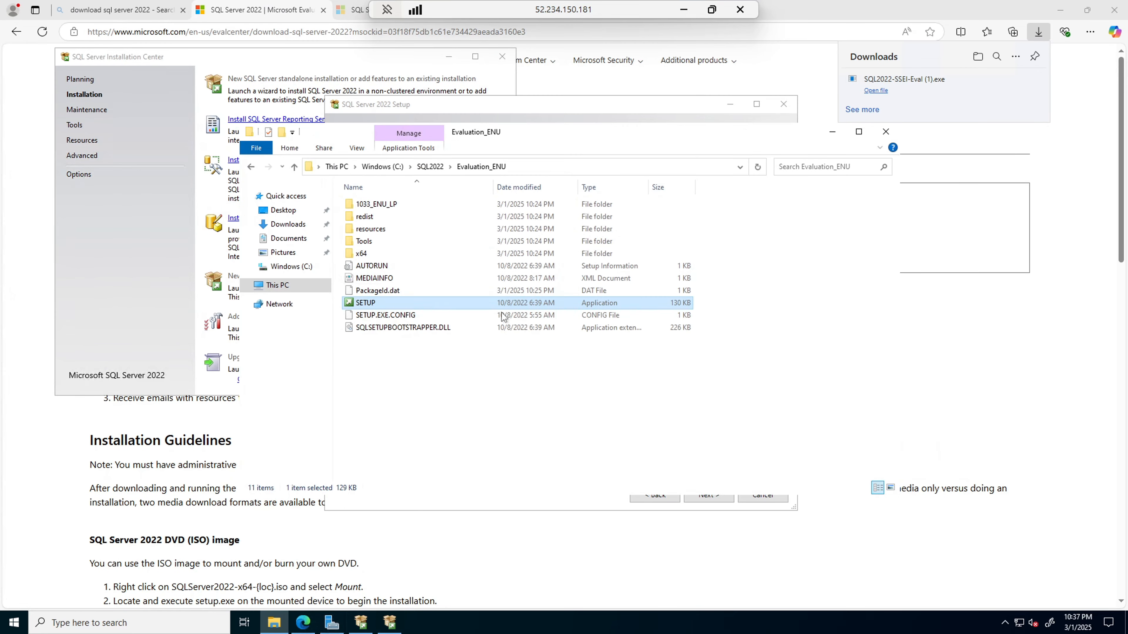
{"action": "left_click", "coordinate": [278, 286]}
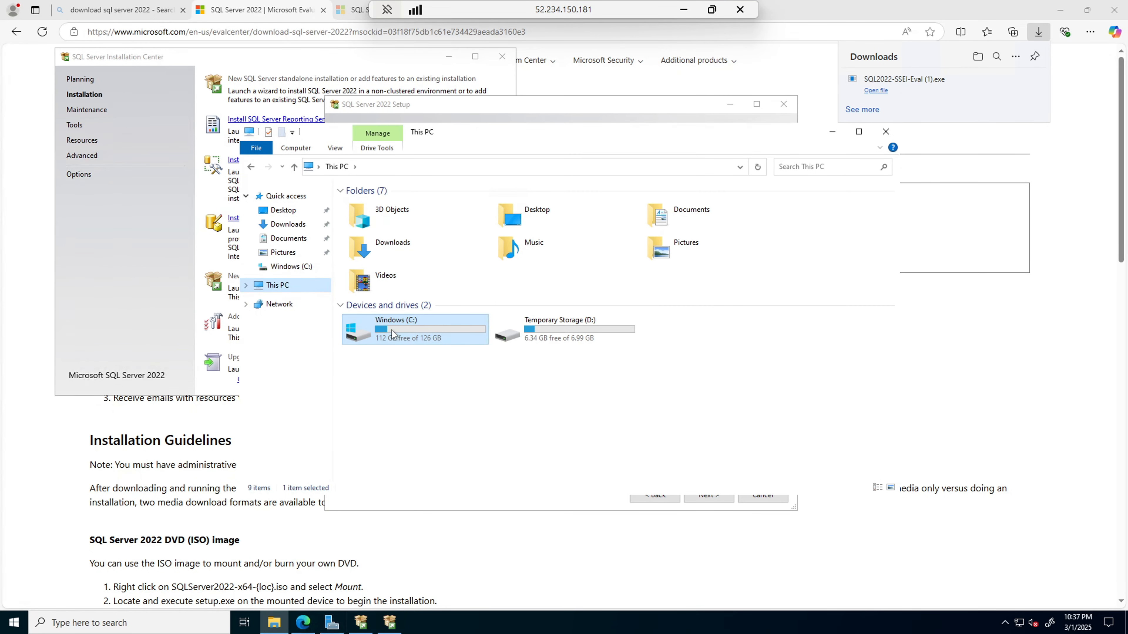
{"action": "double_click", "coordinate": [390, 333]}
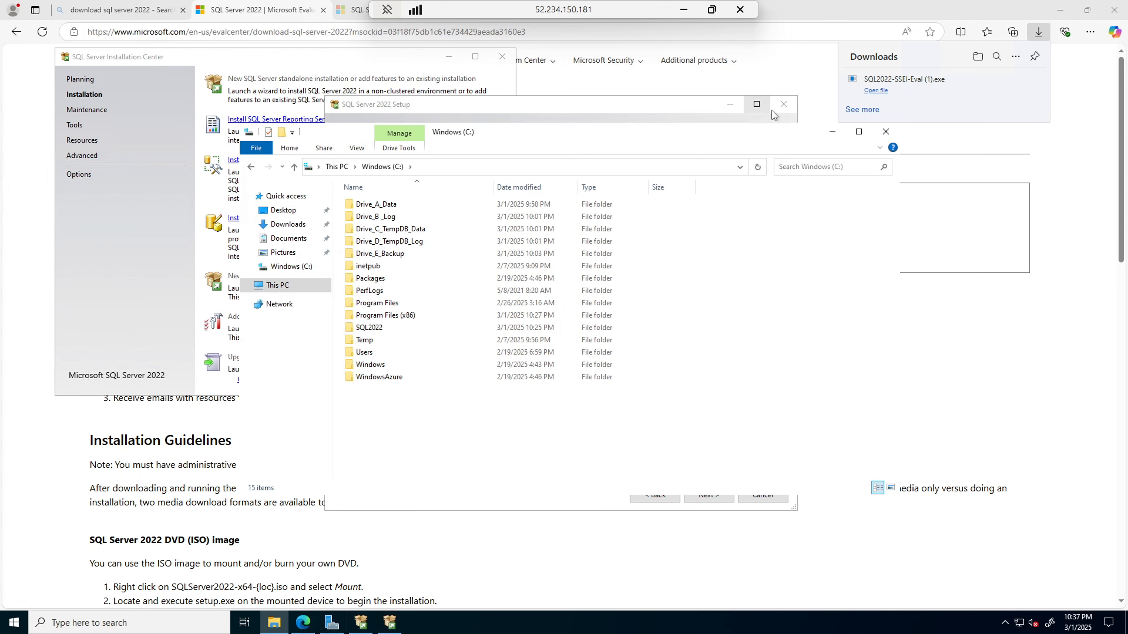
Return to the SQL Server 2022 Setup window and set the user database directory to C:\Drive_A_Data
{"action": "left_click", "coordinate": [730, 107]}
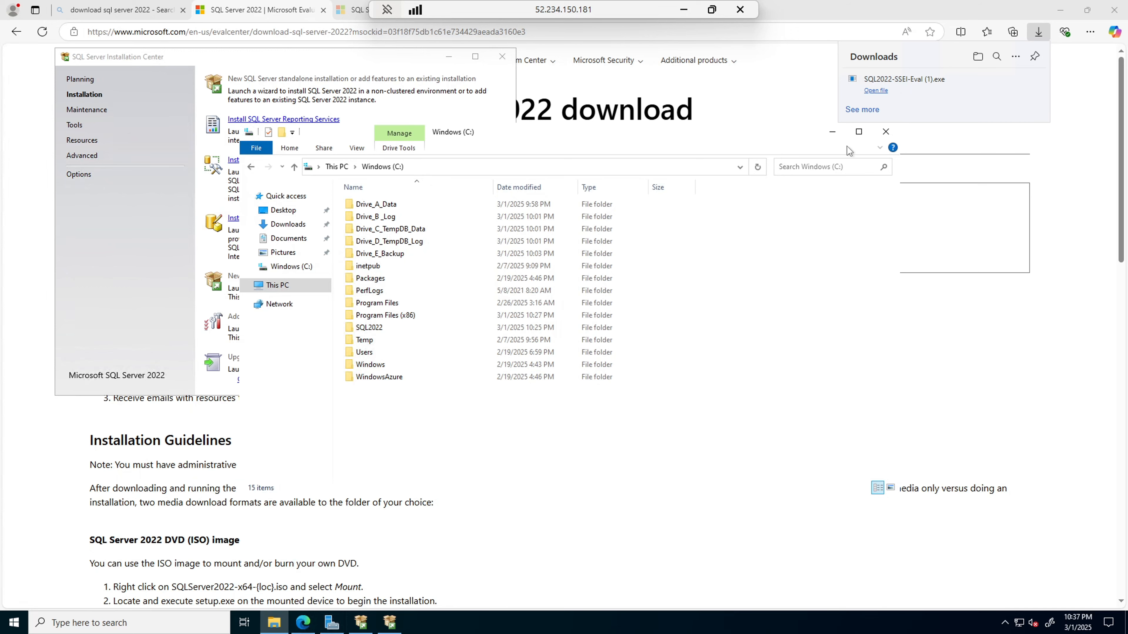
{"action": "left_click", "coordinate": [832, 132]}
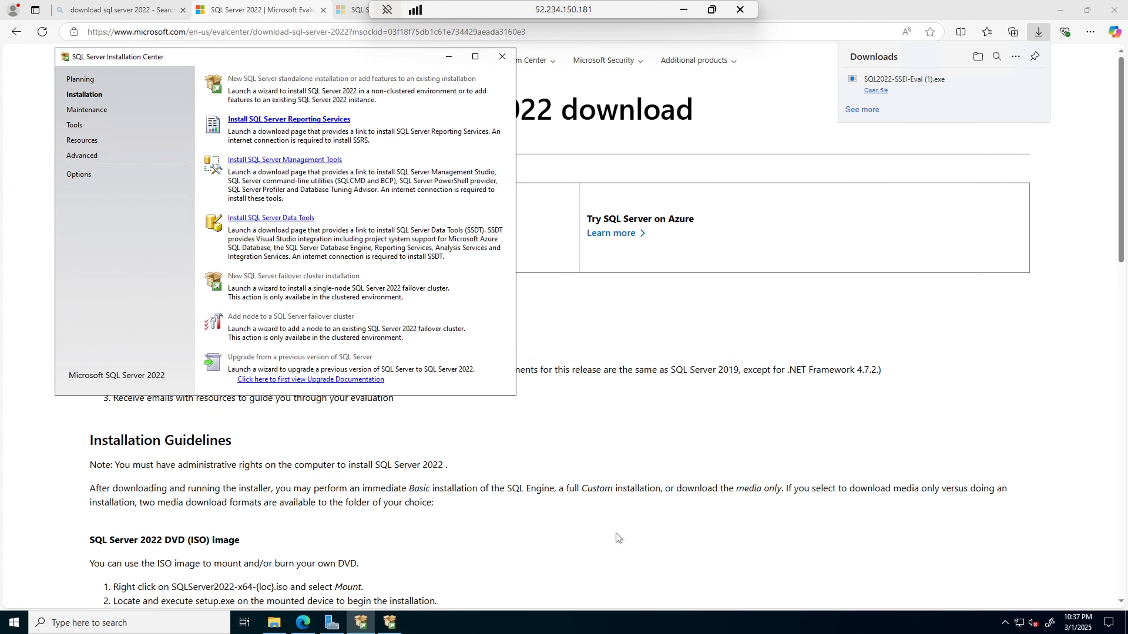
{"action": "mouse_move", "coordinate": [391, 626]}
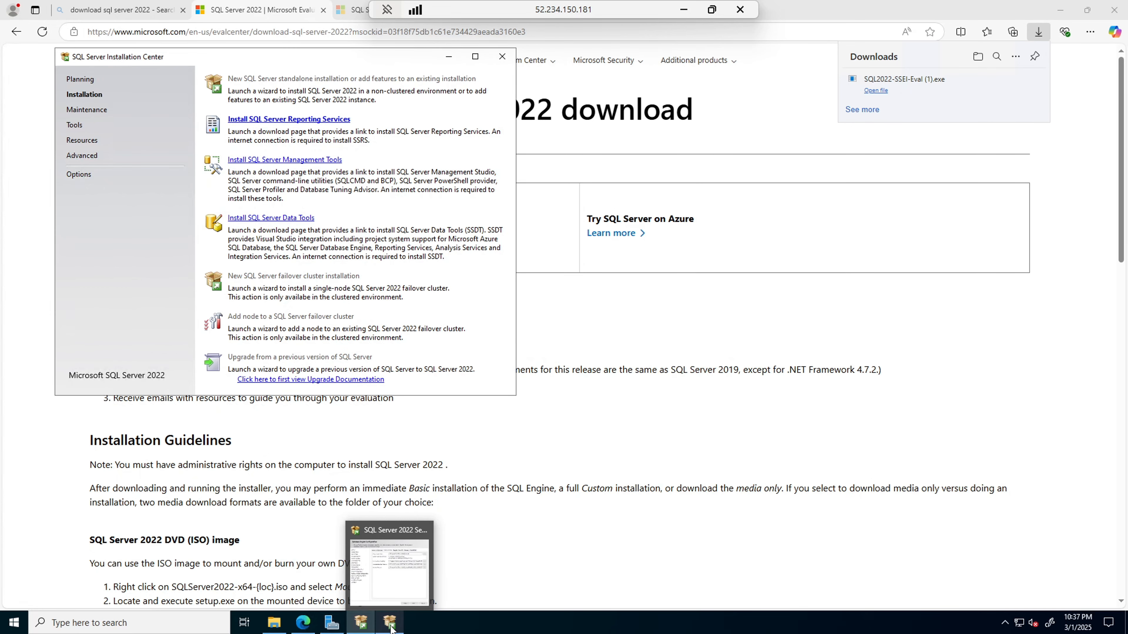
{"action": "left_click", "coordinate": [403, 566]}
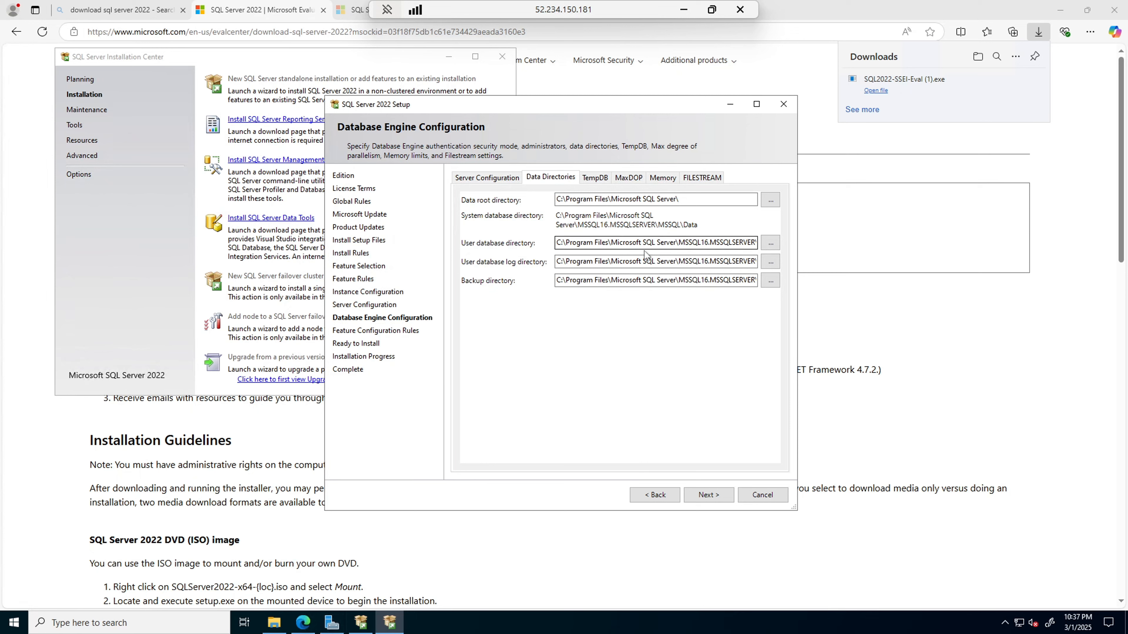
{"action": "left_click", "coordinate": [770, 243]}
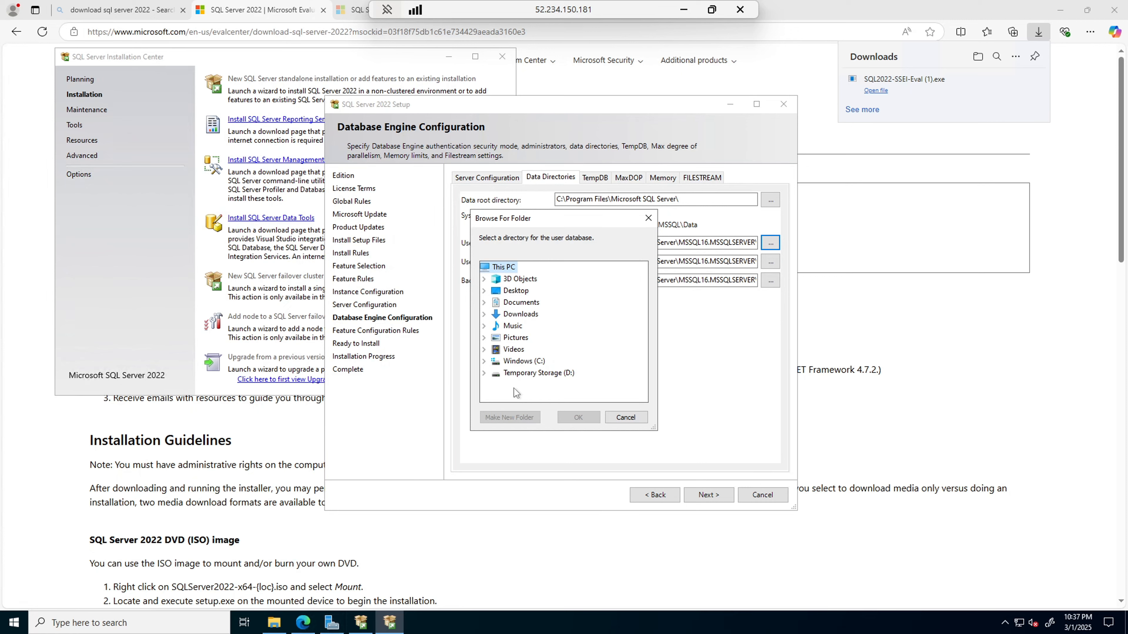
{"action": "left_click", "coordinate": [484, 361]}
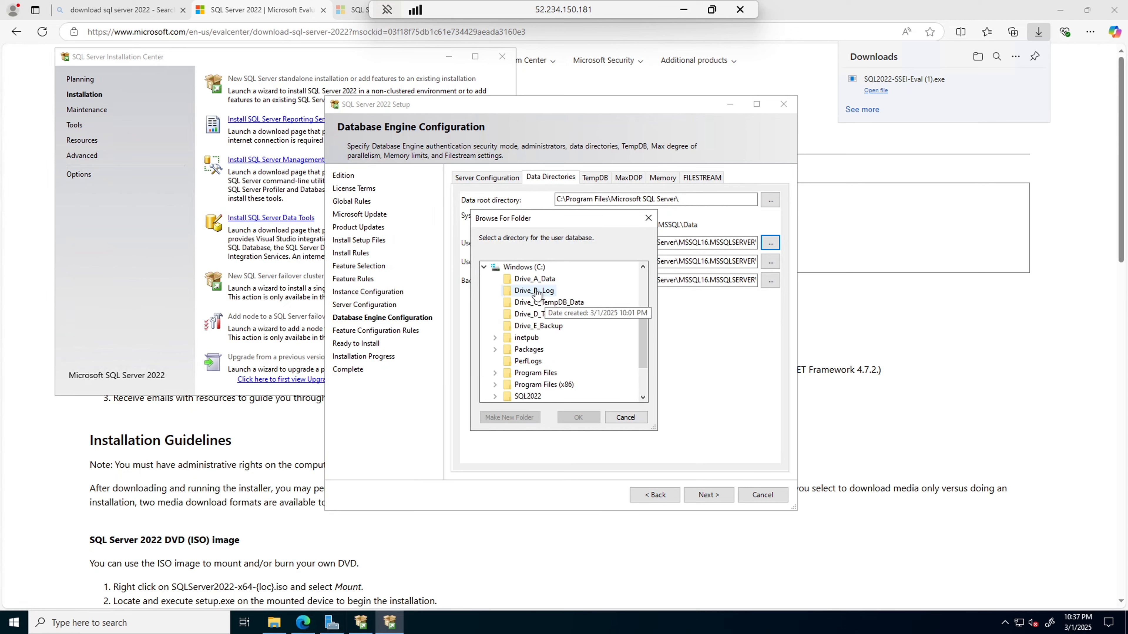
{"action": "left_click", "coordinate": [535, 279]}
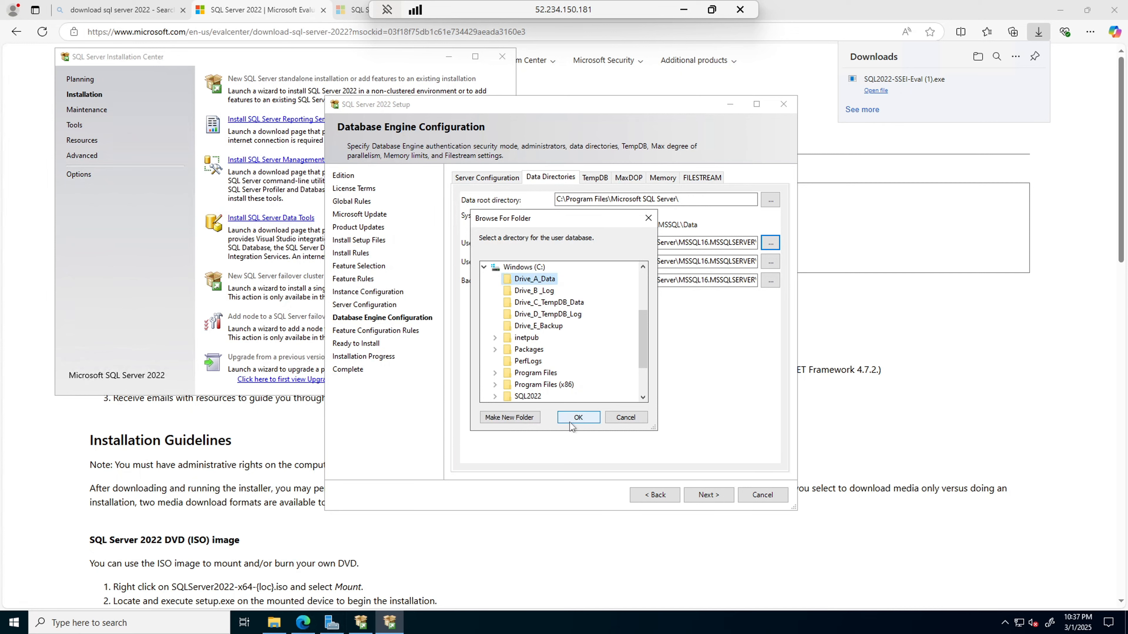
{"action": "left_click", "coordinate": [577, 419]}
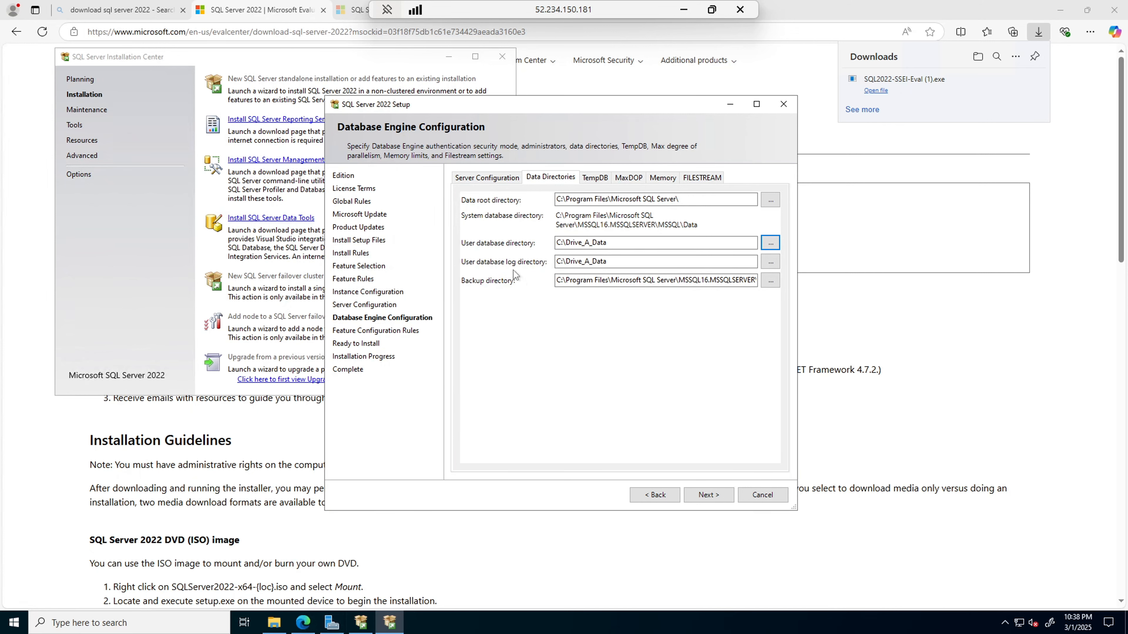
Set the user database log directory to the existing folder C:\Drive_B _Log
{"action": "left_click", "coordinate": [771, 262]}
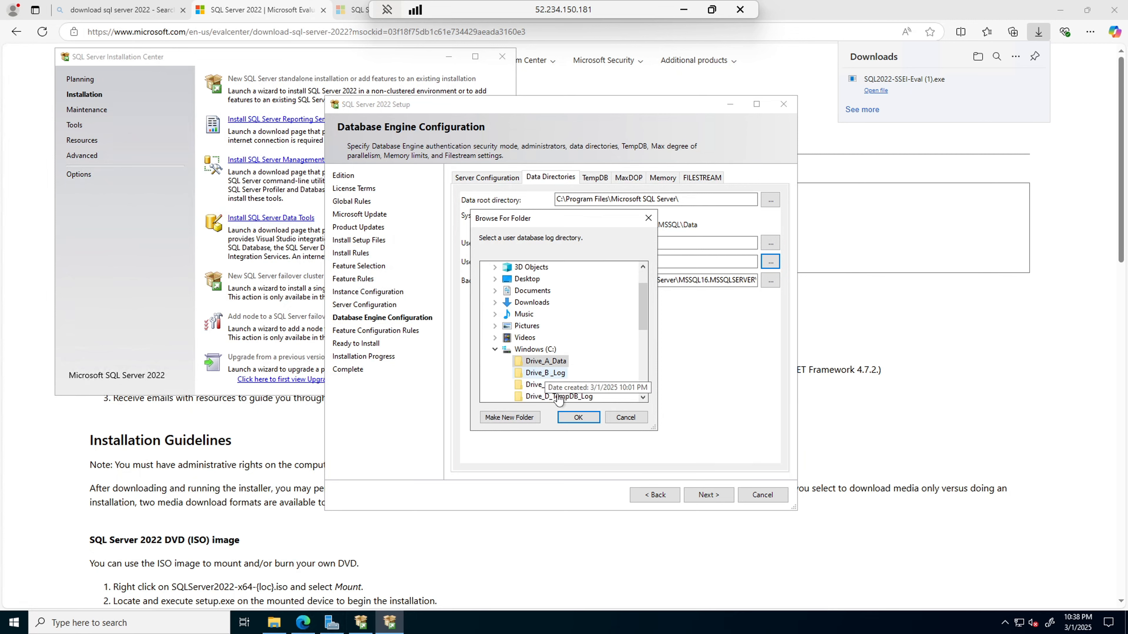
{"action": "left_click", "coordinate": [541, 373]}
{"action": "left_click", "coordinate": [573, 420]}
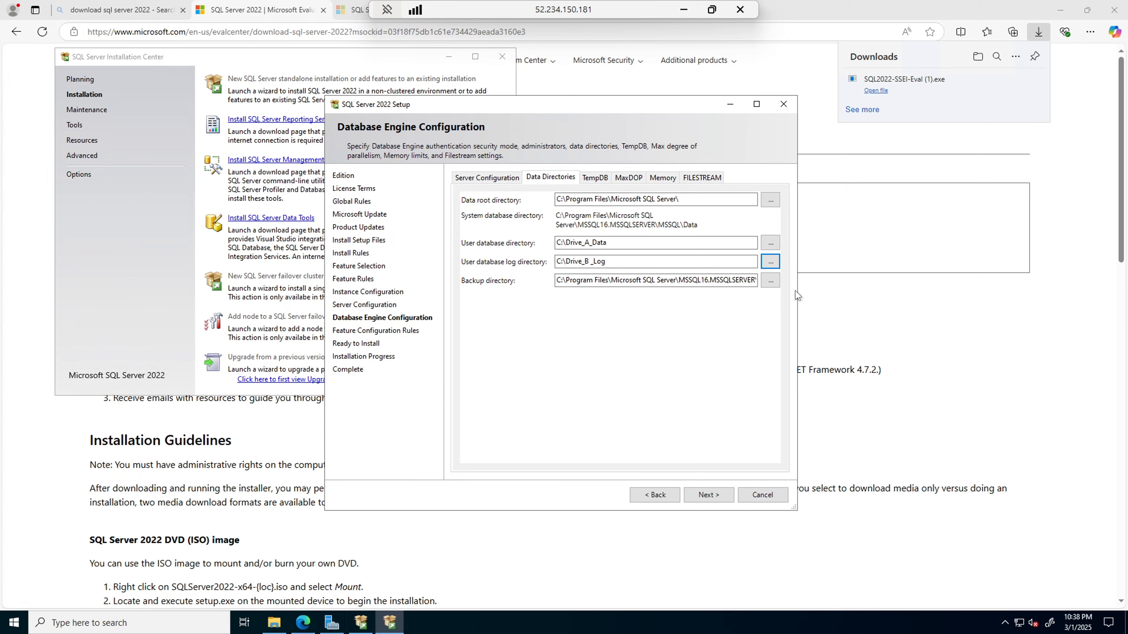
Set the backup directory to the existing folder C:\Drive_E_Backup
{"action": "left_click", "coordinate": [771, 281]}
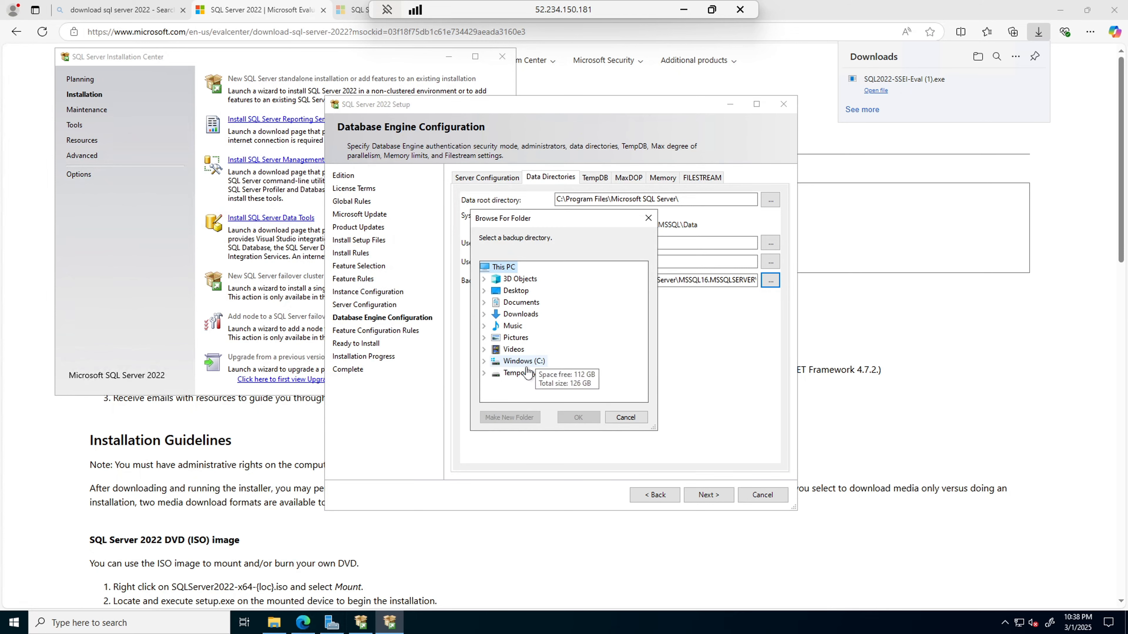
{"action": "left_click", "coordinate": [483, 361]}
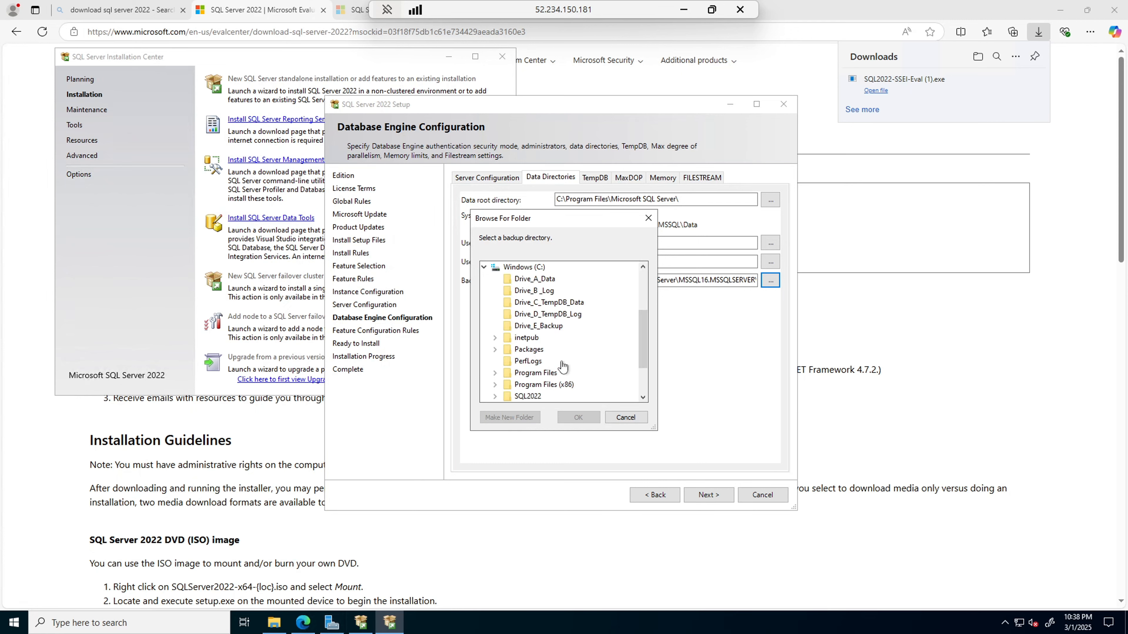
{"action": "scroll", "coordinate": [567, 371], "scroll_direction": "down", "scroll_amount": 2}
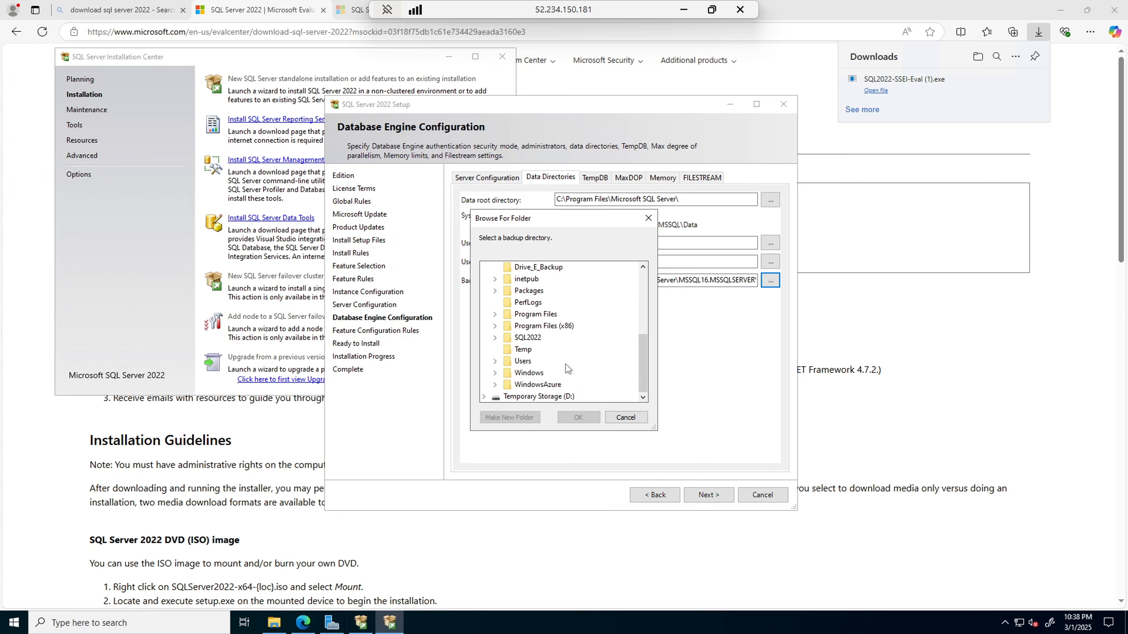
{"action": "scroll", "coordinate": [567, 371], "scroll_direction": "up", "scroll_amount": 1}
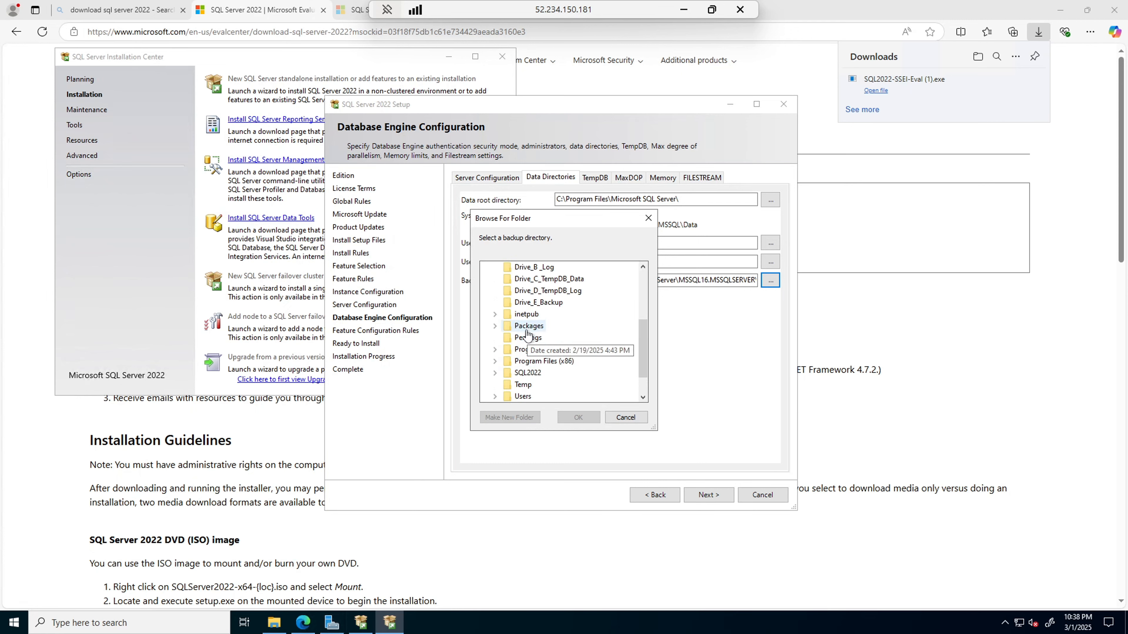
{"action": "scroll", "coordinate": [546, 323], "scroll_direction": "up", "scroll_amount": 1}
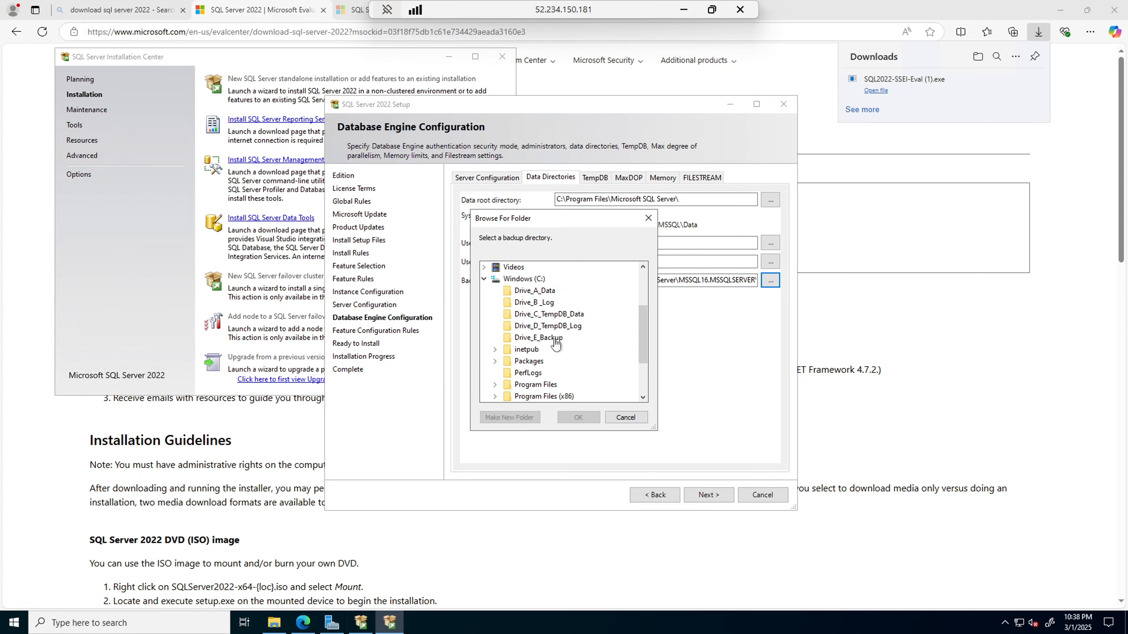
{"action": "left_click", "coordinate": [554, 340]}
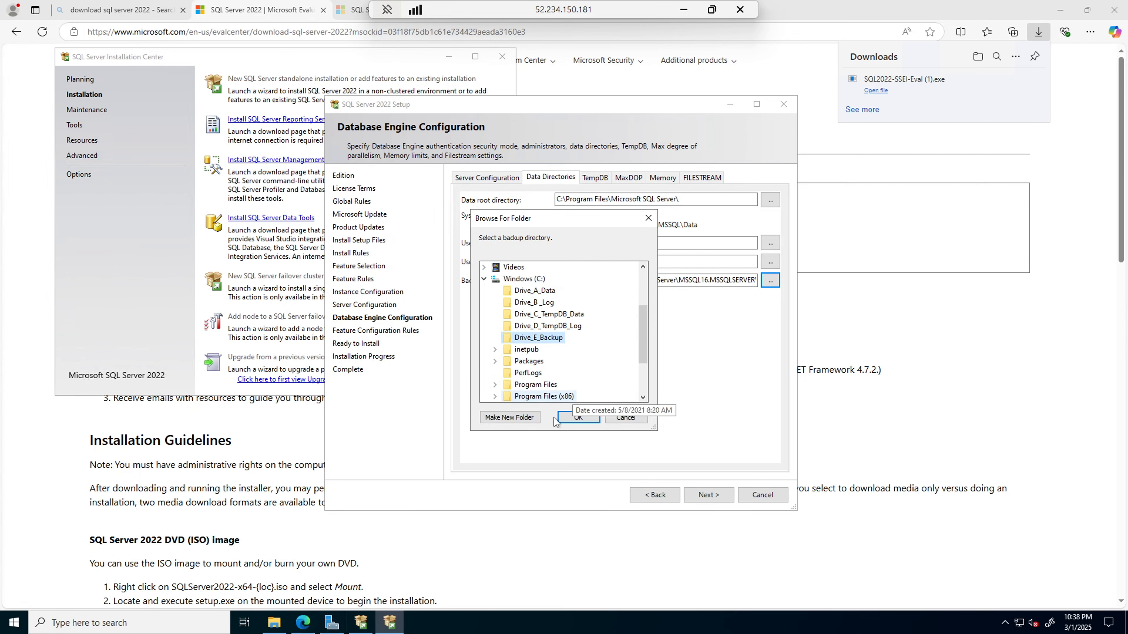
{"action": "left_click", "coordinate": [578, 418]}
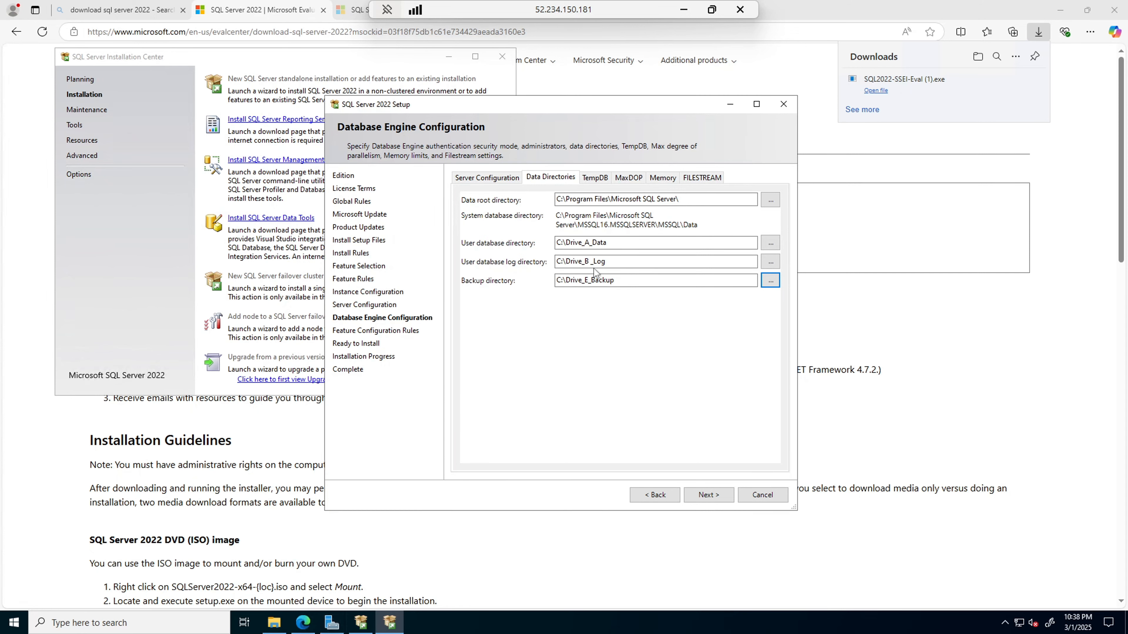
Replace the default TempDB data directory with C:\Drive_C_TempDB_Data
{"action": "left_click", "coordinate": [600, 181]}
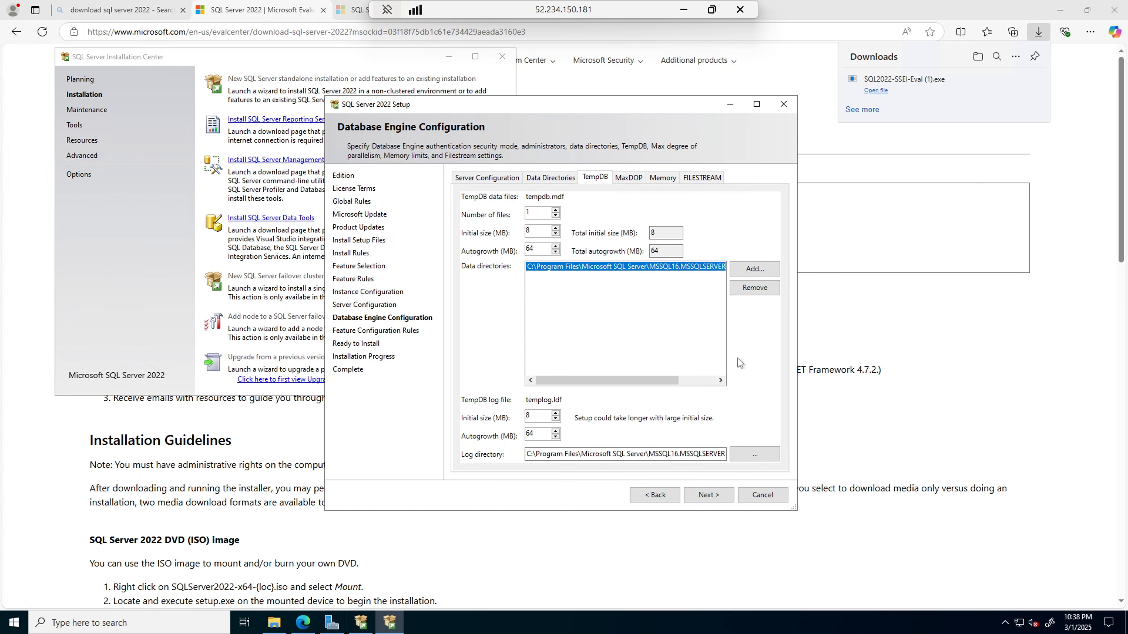
{"action": "left_click", "coordinate": [754, 291]}
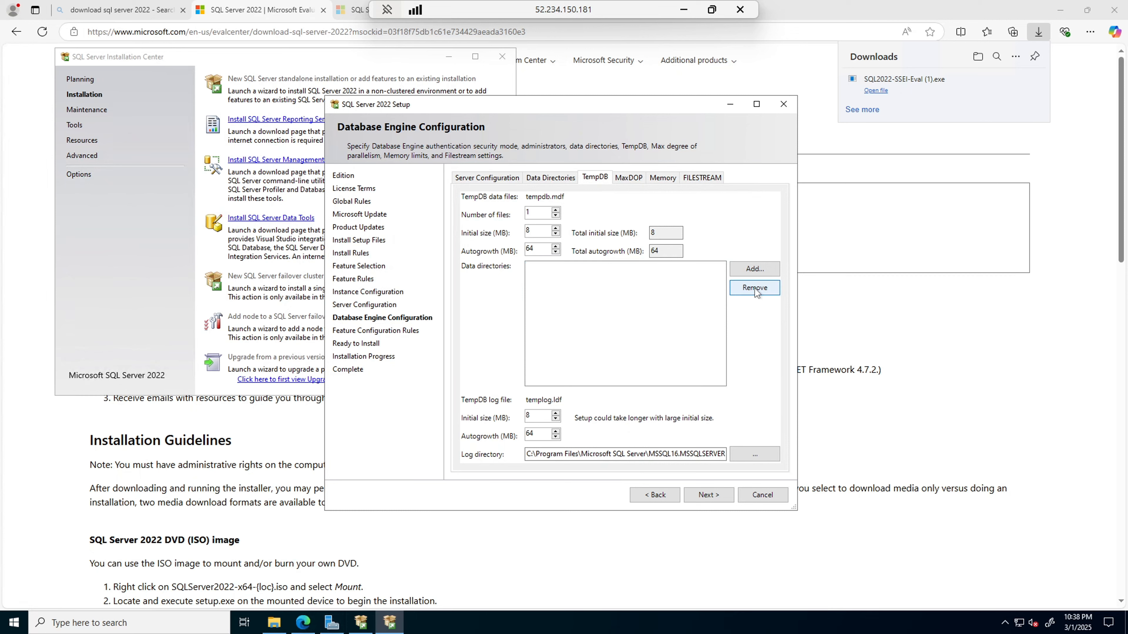
{"action": "left_click", "coordinate": [754, 271]}
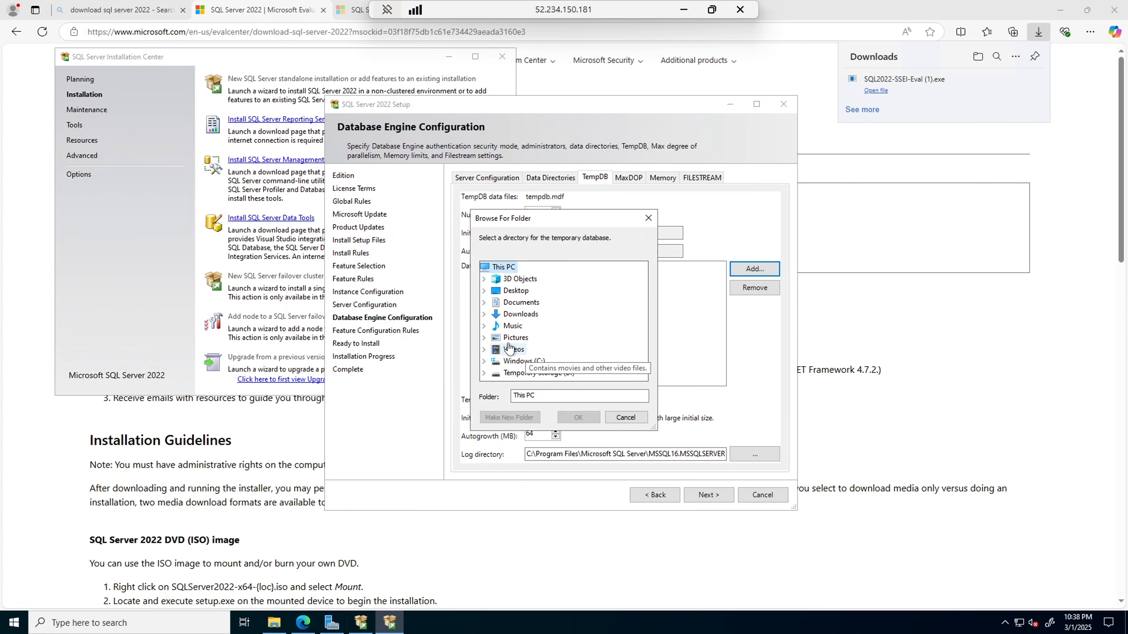
{"action": "left_click", "coordinate": [484, 362]}
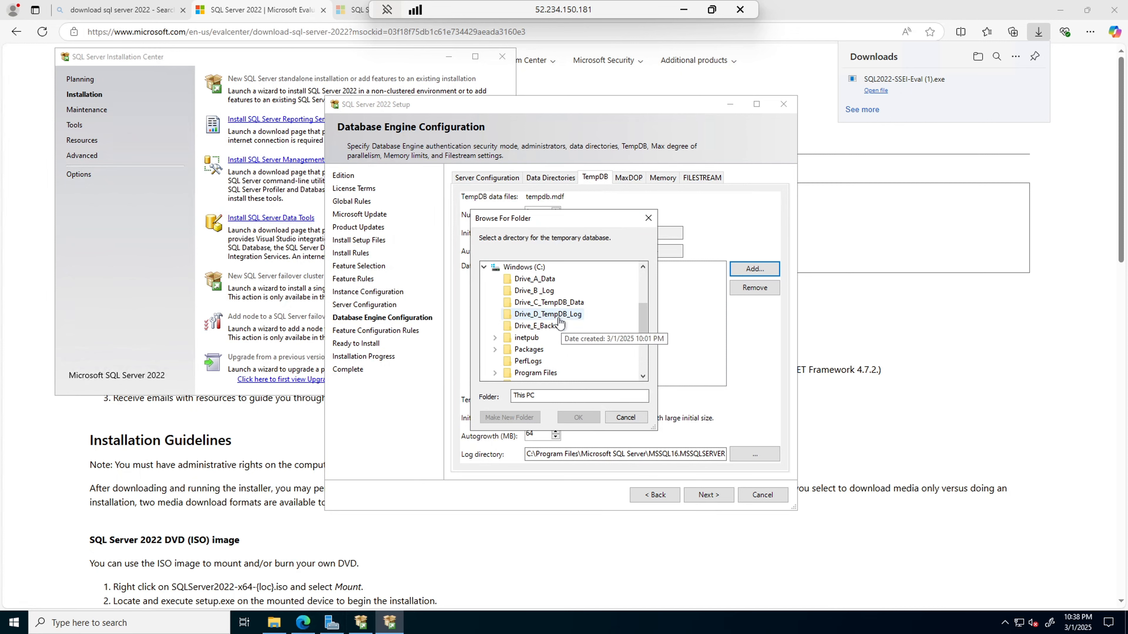
{"action": "left_click", "coordinate": [553, 303]}
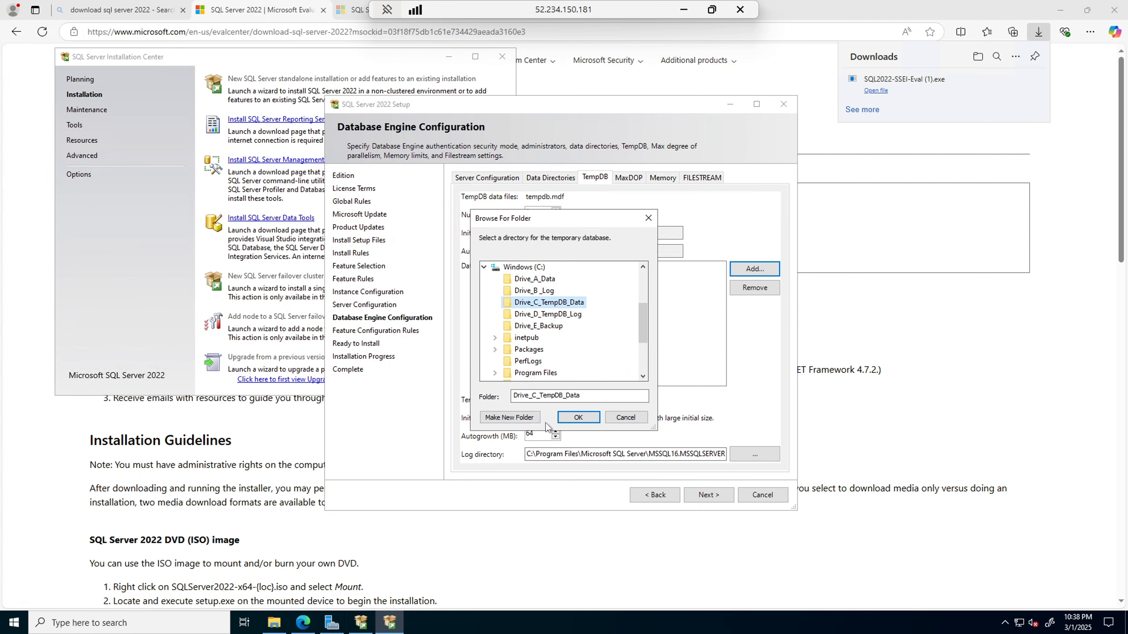
{"action": "left_click", "coordinate": [579, 418]}
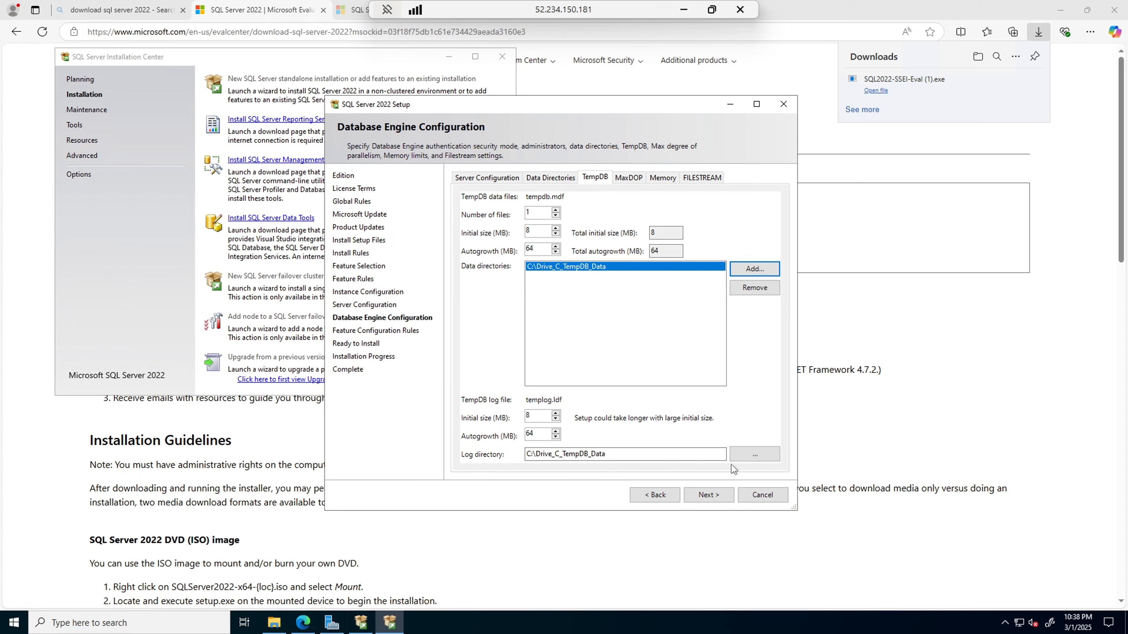
Set the TempDB log directory to C:\Drive_D_TempDB_Log
{"action": "left_click", "coordinate": [755, 458]}
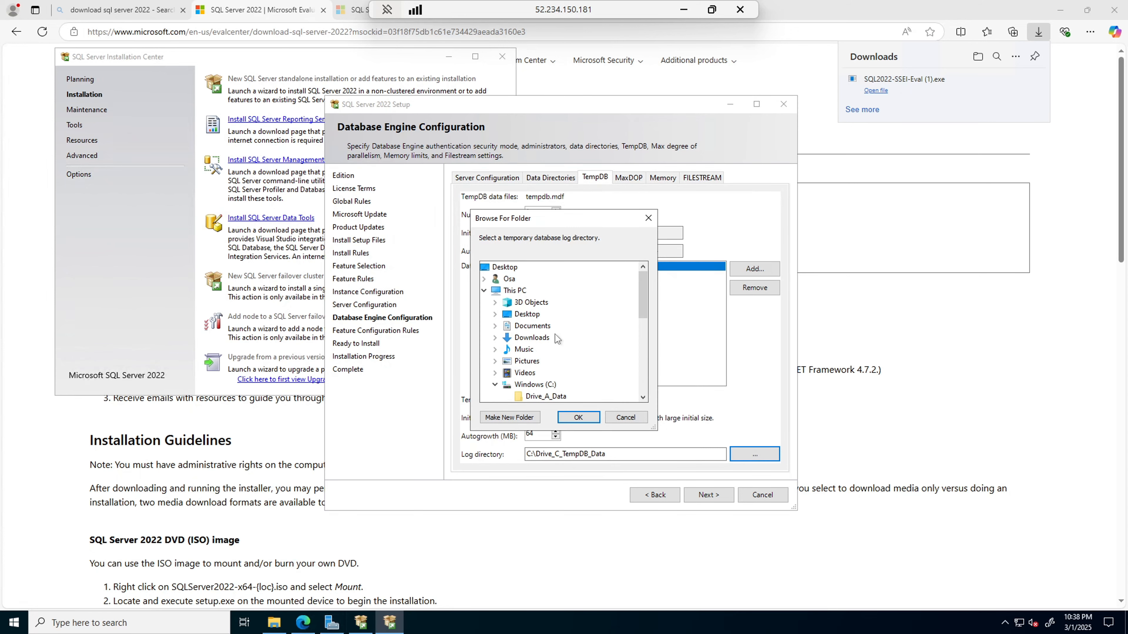
{"action": "scroll", "coordinate": [513, 375], "scroll_direction": "down", "scroll_amount": 2}
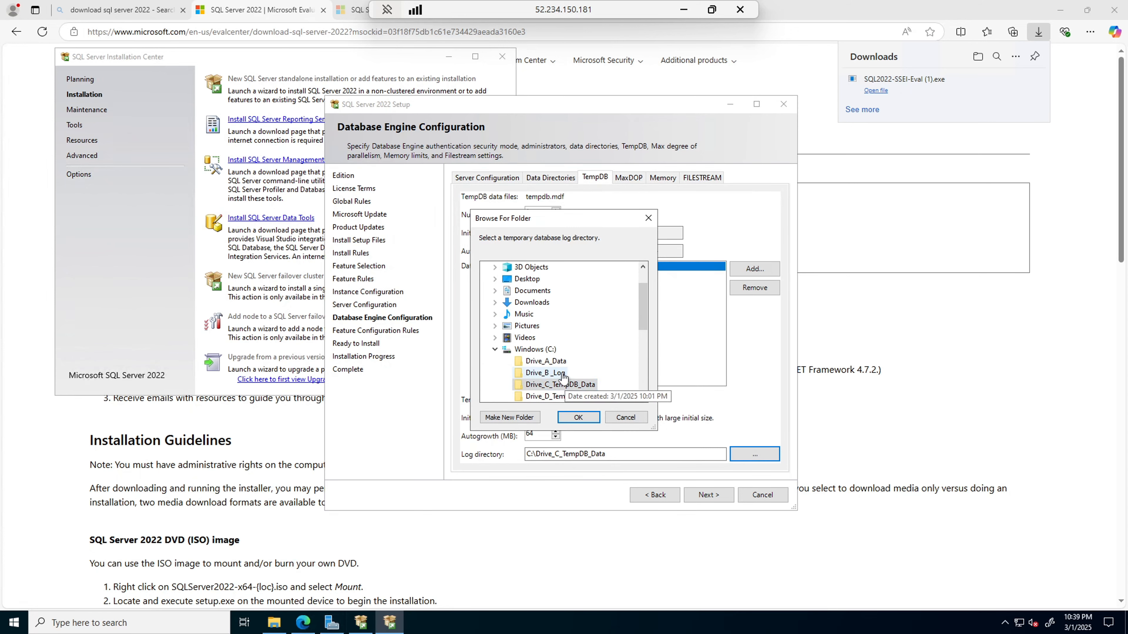
{"action": "left_click", "coordinate": [586, 362]}
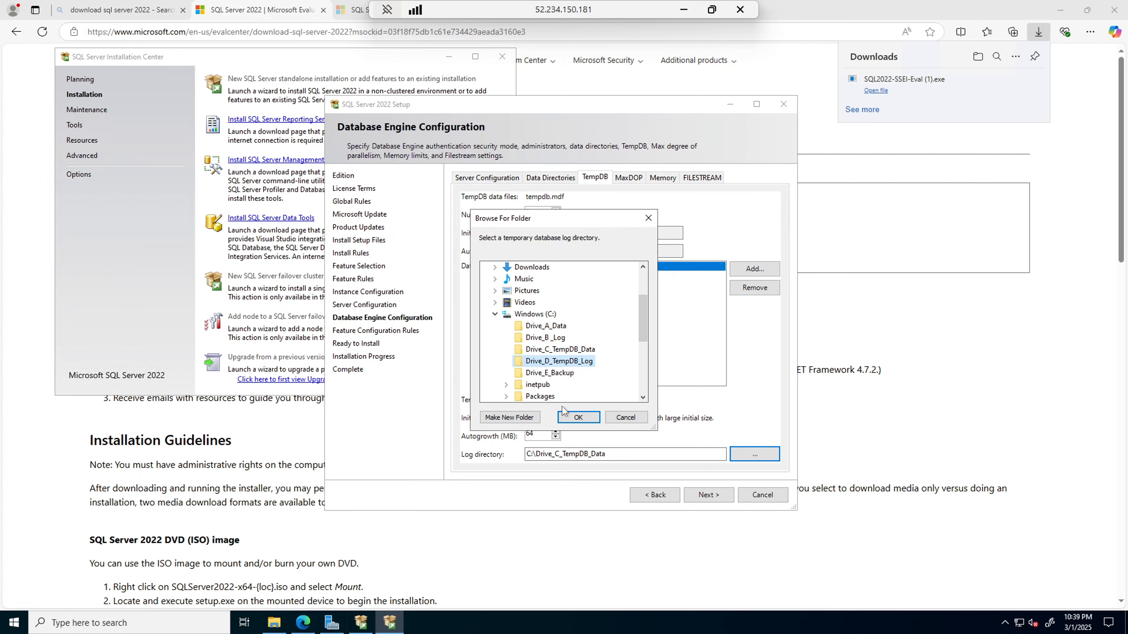
{"action": "left_click", "coordinate": [578, 420]}
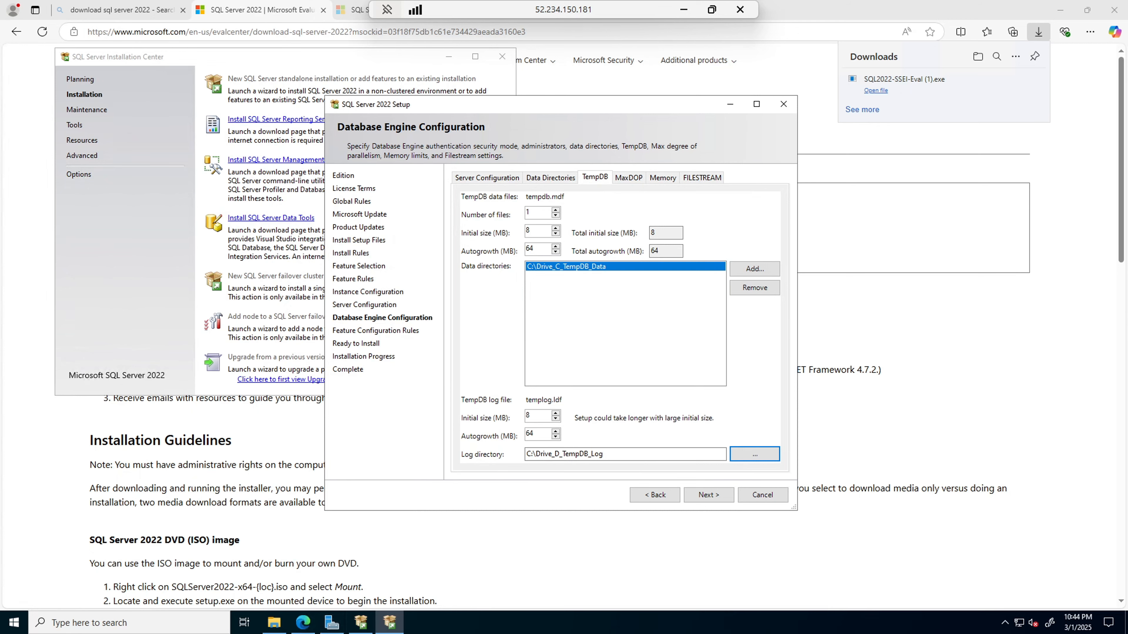
Switch to the Microsoft Learn tempdb database article in the browser and read the guidance on the number of tempdb data files
{"action": "left_click_drag", "start_coordinate": [1127, 276], "coordinate": [524, 207]}
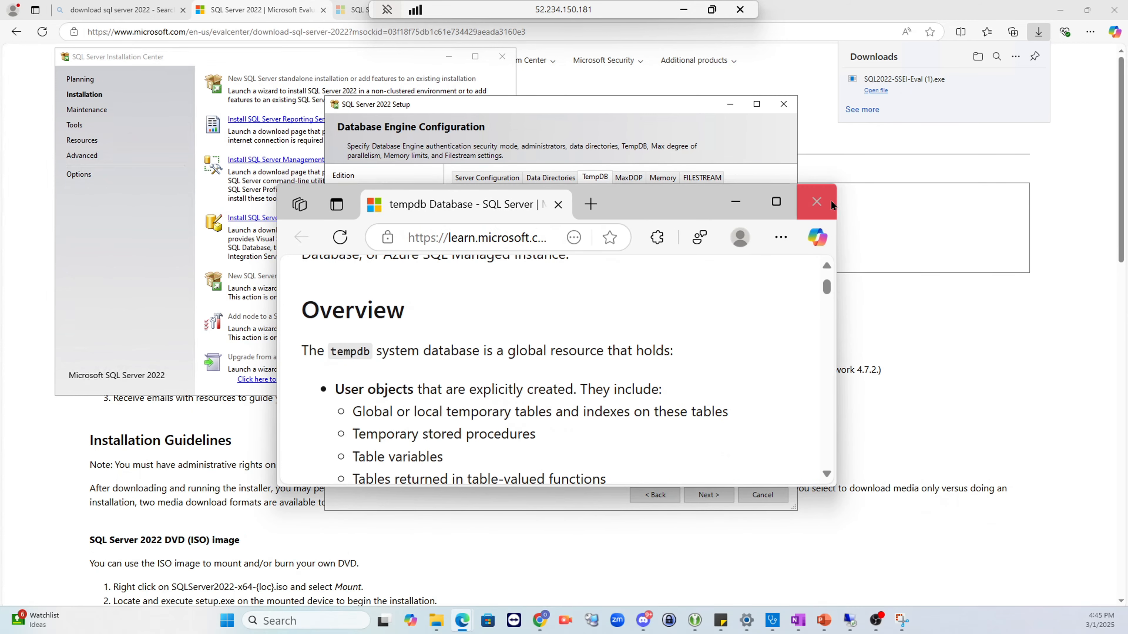
{"action": "left_click", "coordinate": [777, 204]}
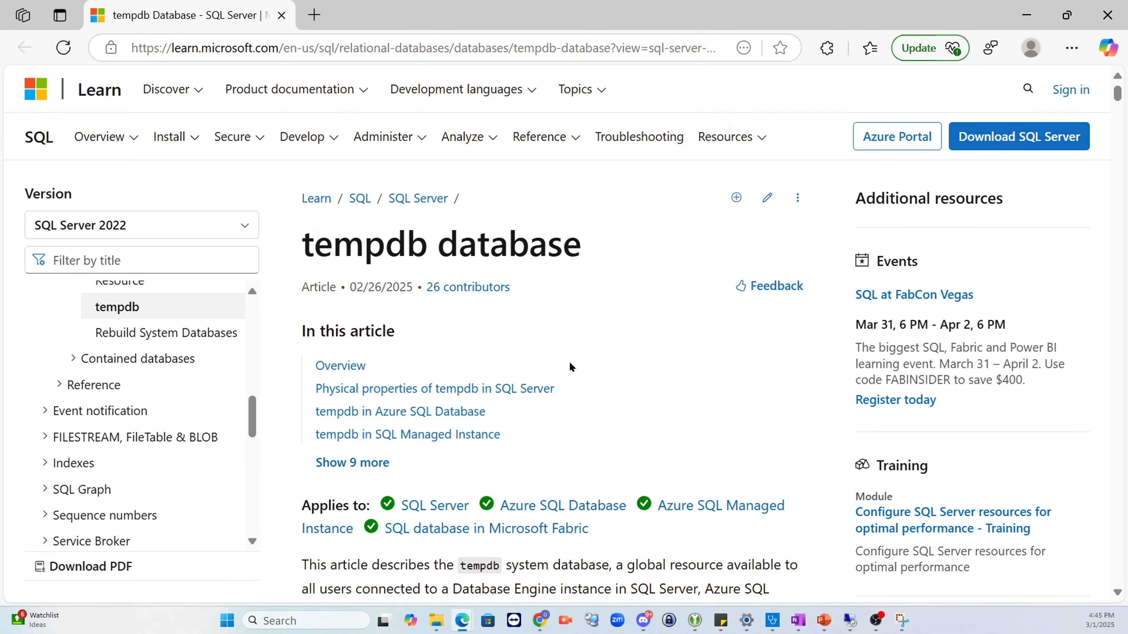
{"action": "scroll", "coordinate": [570, 364], "scroll_direction": "down", "scroll_amount": 15}
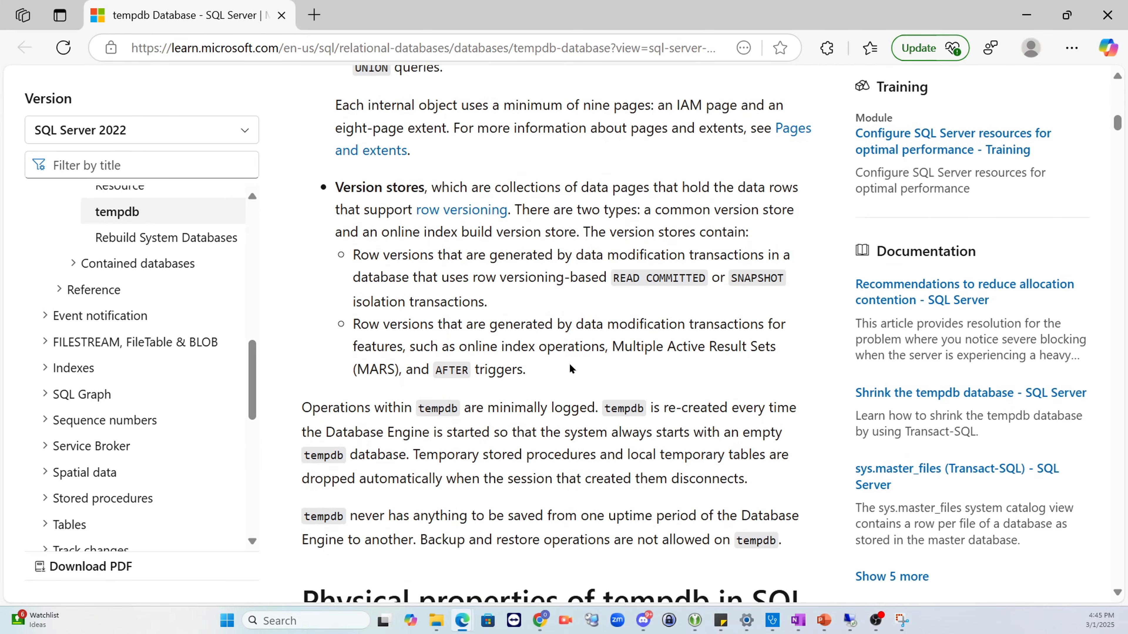
{"action": "scroll", "coordinate": [570, 368], "scroll_direction": "down", "scroll_amount": 10}
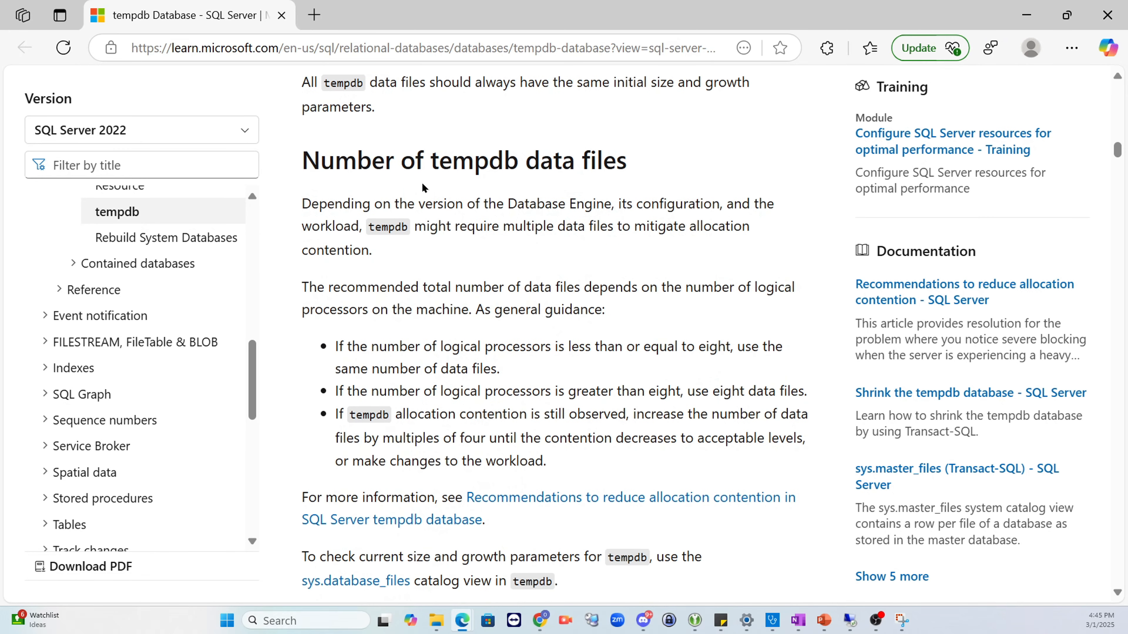
{"action": "scroll", "coordinate": [602, 267], "scroll_direction": "down", "scroll_amount": 2}
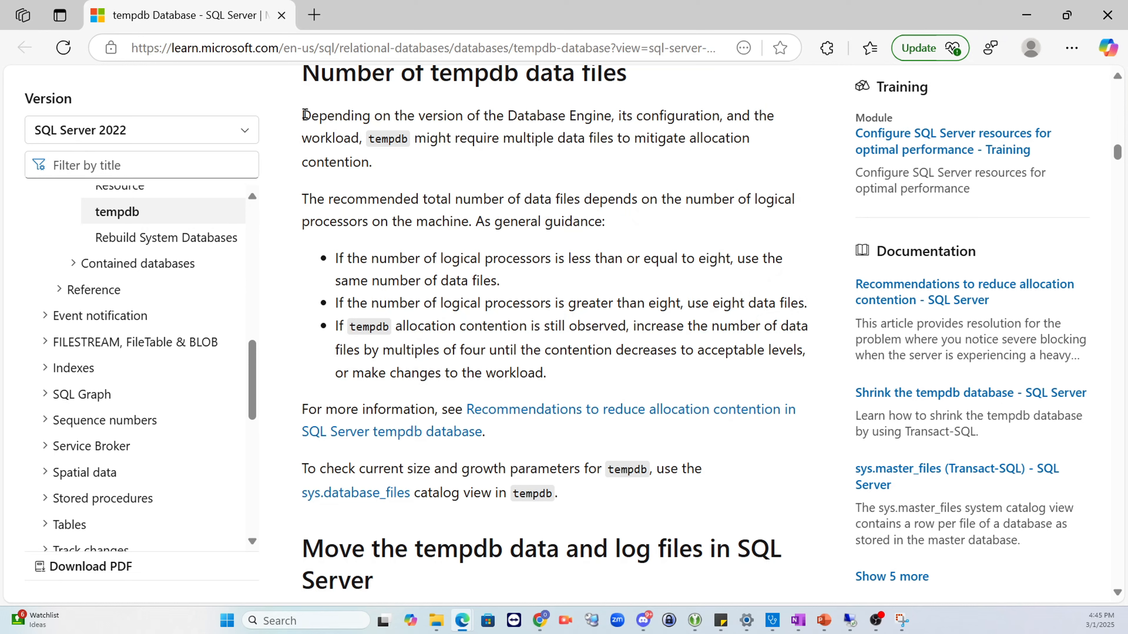
{"action": "left_click_drag", "start_coordinate": [302, 115], "coordinate": [628, 389]}
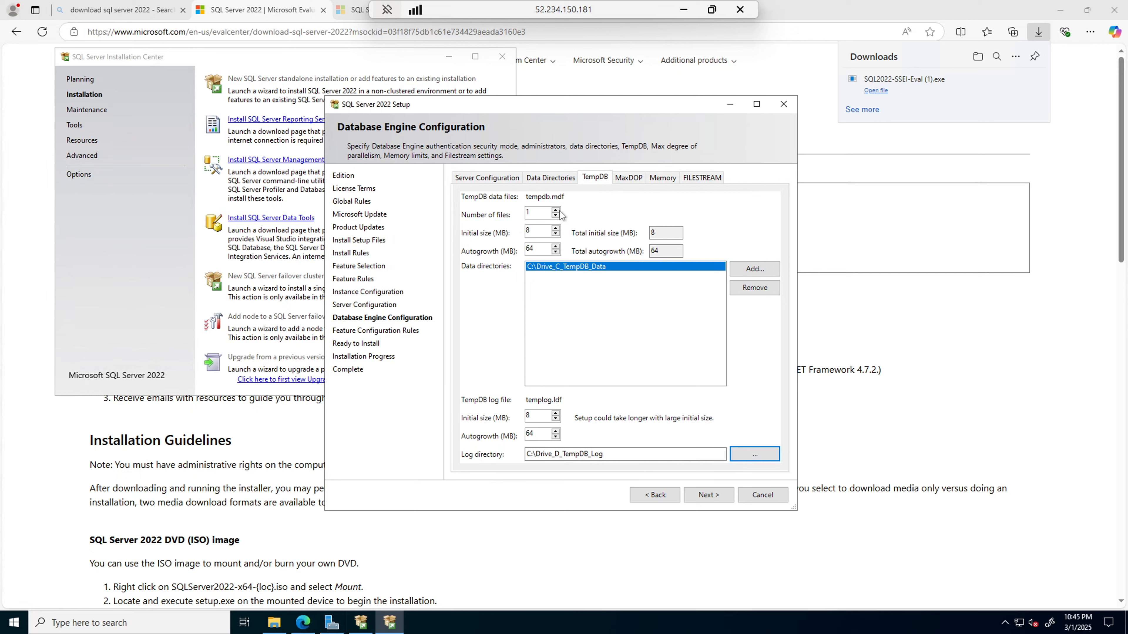
Set the number of TempDB data files to 8 in SQL Server 2022 Setup
{"action": "left_click", "coordinate": [541, 215]}
{"action": "key", "text": "BackSpace"}
{"action": "type", "text": "8"}
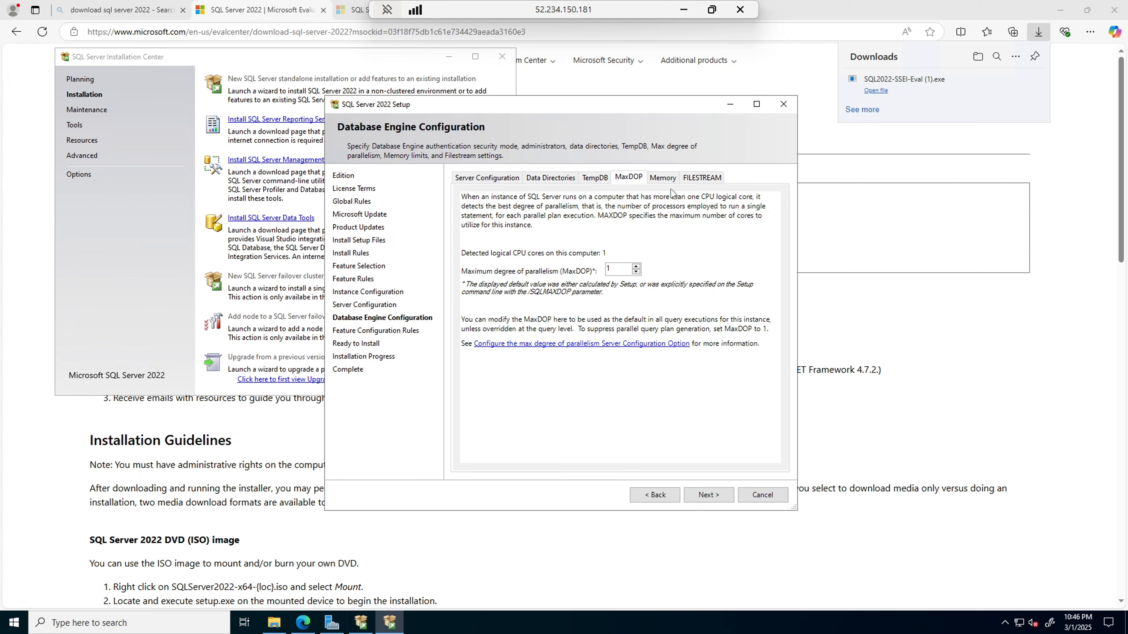
Choose the Recommended memory settings for the instance and accept the recommended memory configurations for the Database Engine
{"action": "left_click", "coordinate": [663, 178]}
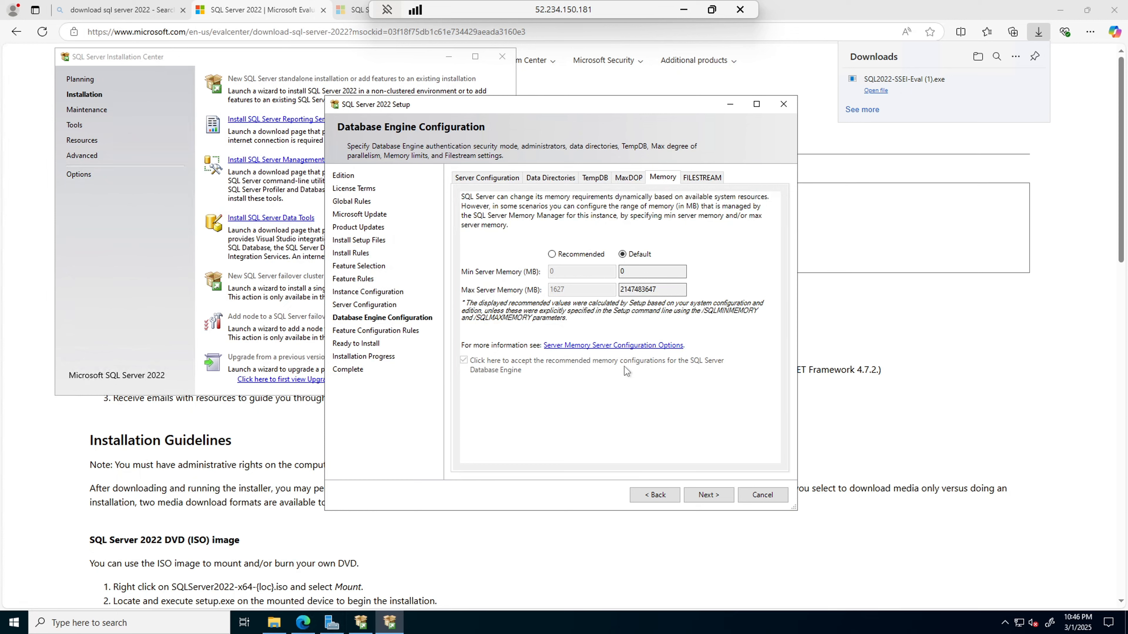
{"action": "left_click", "coordinate": [577, 258]}
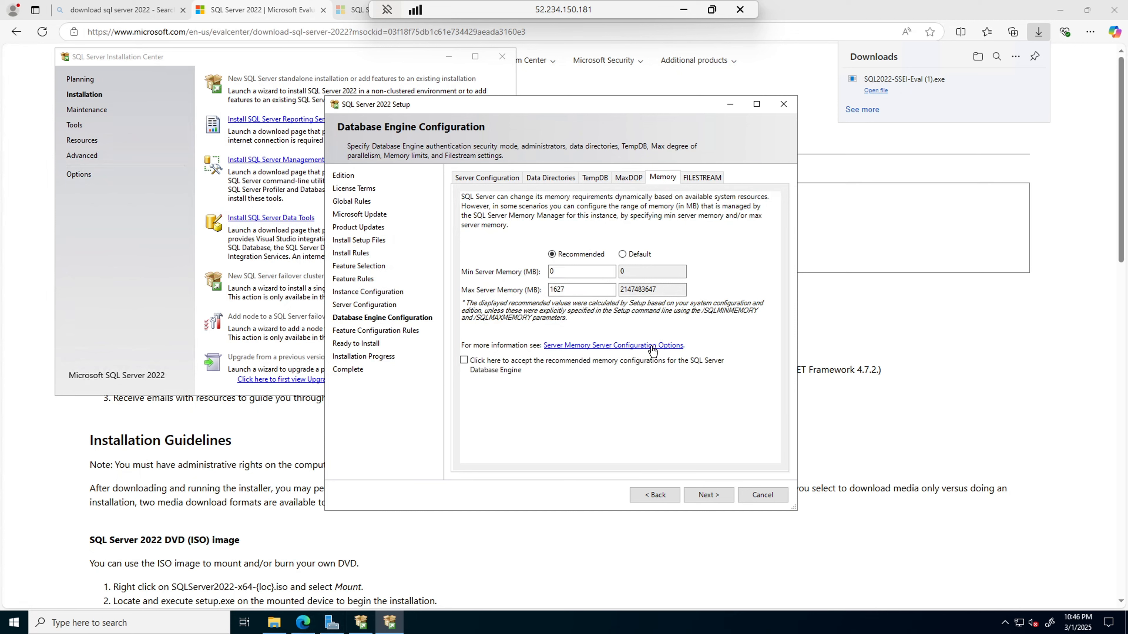
{"action": "left_click", "coordinate": [463, 360]}
Leave FILESTREAM disabled and complete the Database Engine Configuration page, advancing to Ready to Install
{"action": "left_click", "coordinate": [695, 178]}
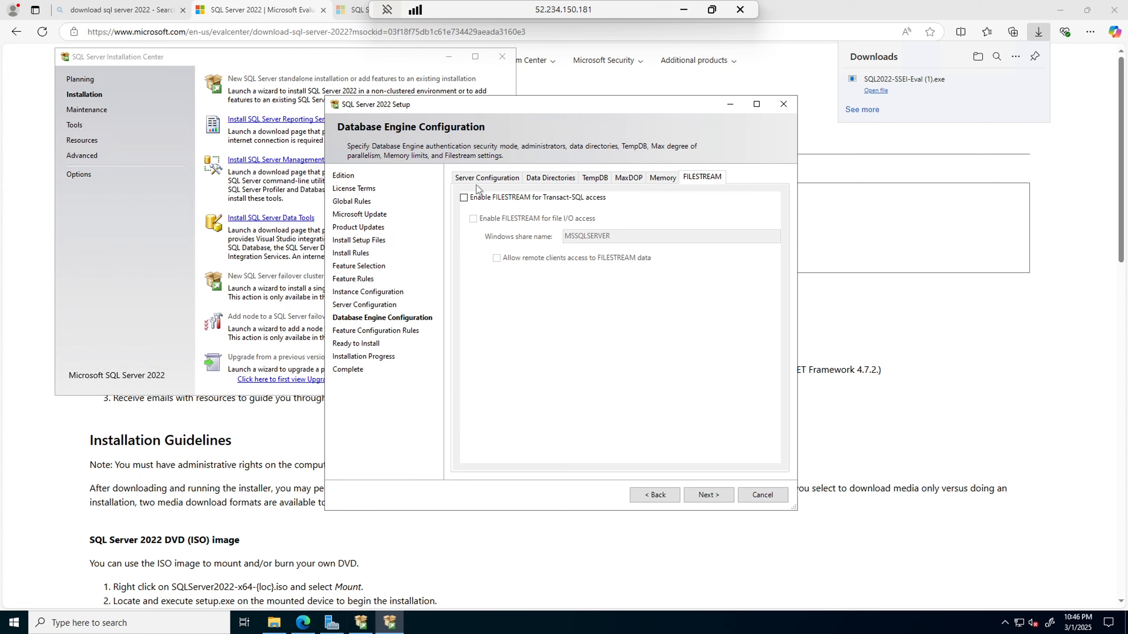
{"action": "left_click", "coordinate": [709, 495]}
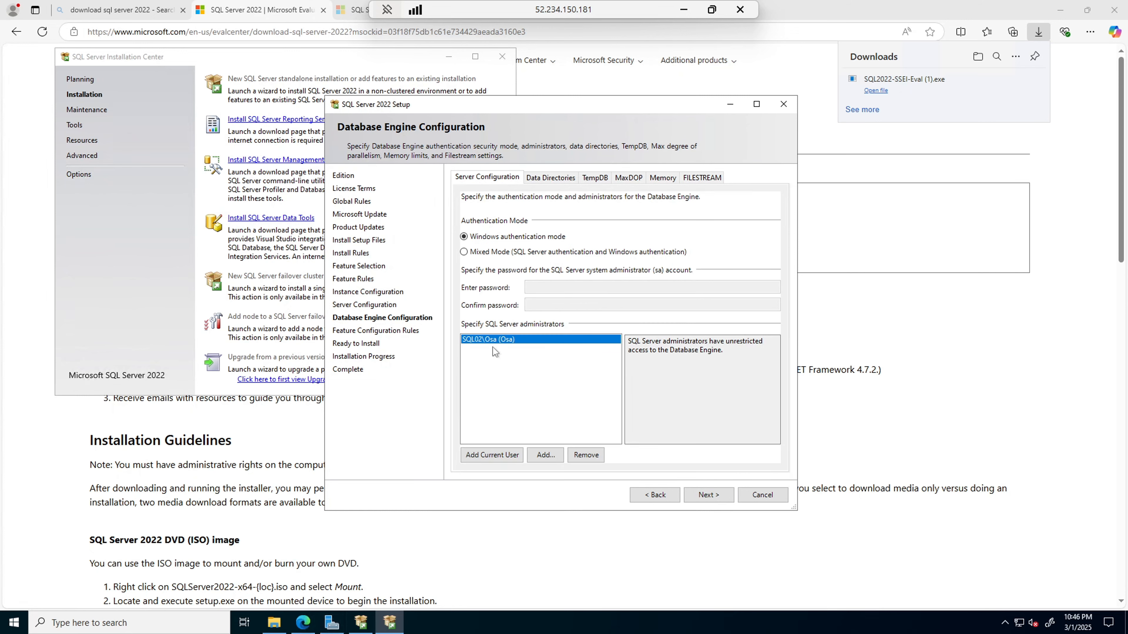
{"action": "left_click", "coordinate": [709, 495]}
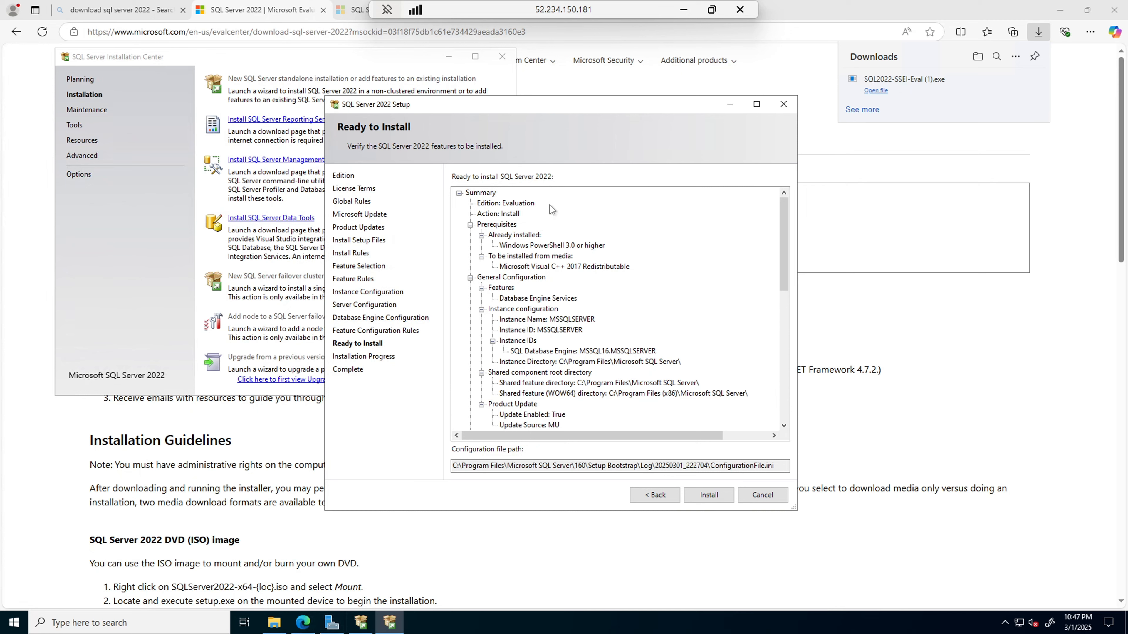
Review the full summary of SQL Server 2022 features and settings, then start the installation
{"action": "scroll", "coordinate": [571, 260], "scroll_direction": "down", "scroll_amount": 3}
{"action": "scroll", "coordinate": [571, 263], "scroll_direction": "down", "scroll_amount": 8}
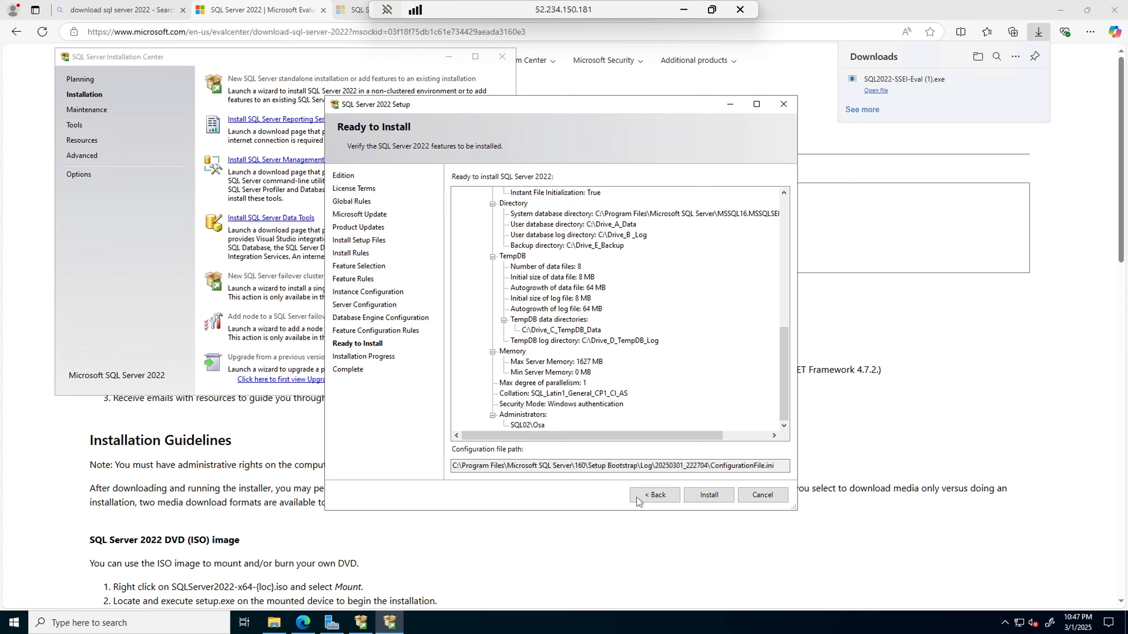
{"action": "left_click", "coordinate": [710, 495]}
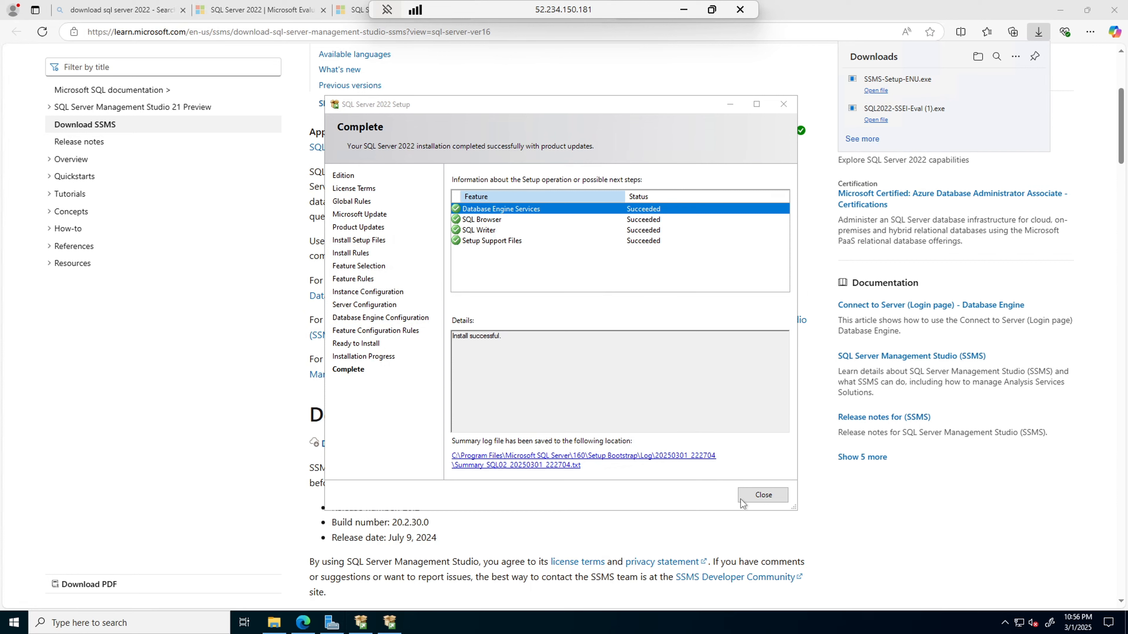
Close the SQL Server Installation Center and the completed SQL Server 2022 Setup wizard
{"action": "left_click", "coordinate": [361, 623]}
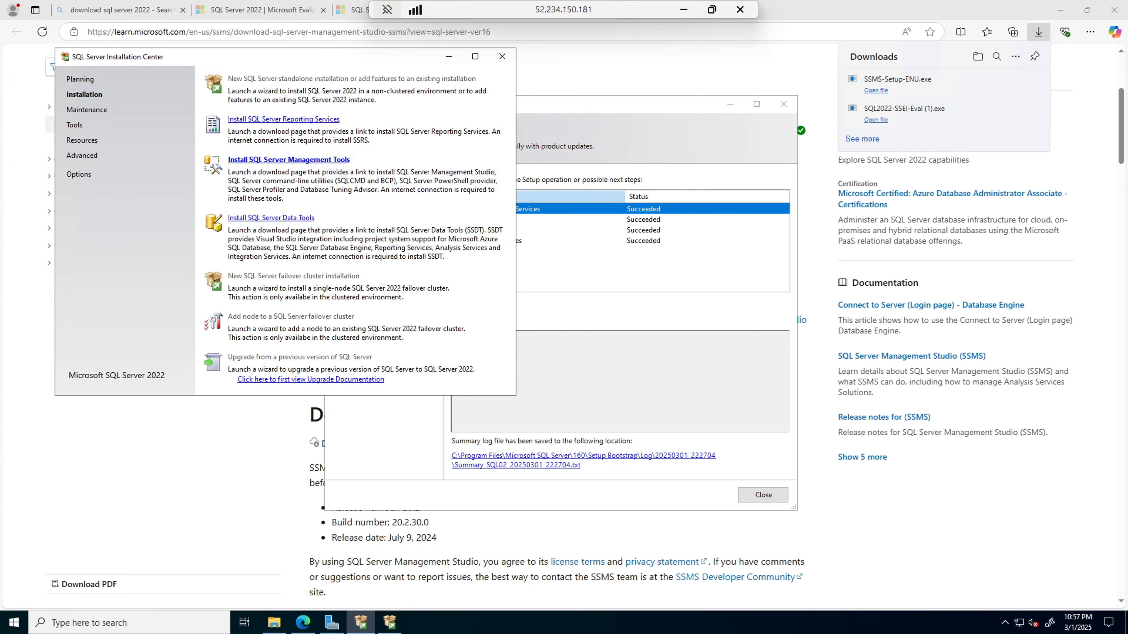
{"action": "left_click", "coordinate": [502, 57]}
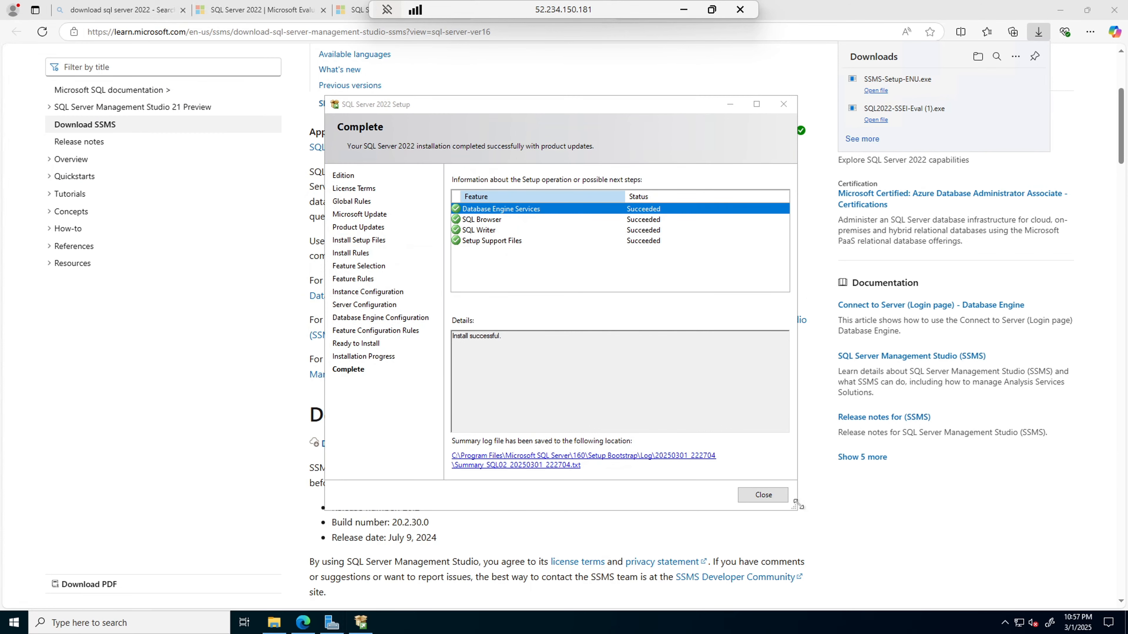
{"action": "left_click", "coordinate": [766, 497]}
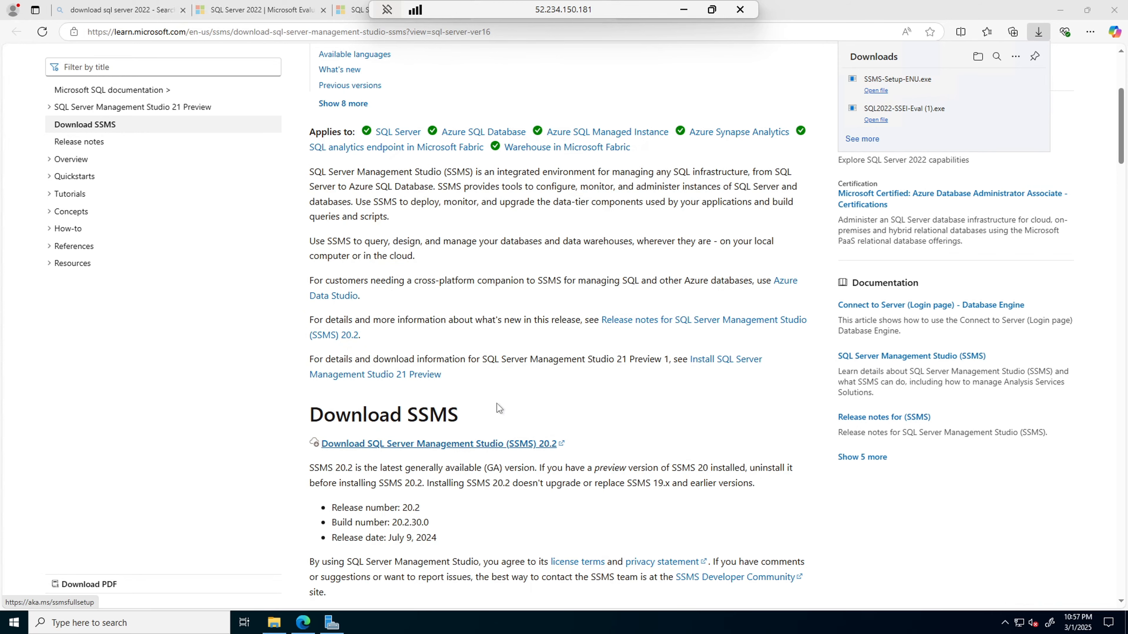
{"action": "scroll", "coordinate": [497, 404], "scroll_direction": "up", "scroll_amount": 5}
{"action": "scroll", "coordinate": [493, 356], "scroll_direction": "down", "scroll_amount": 10}
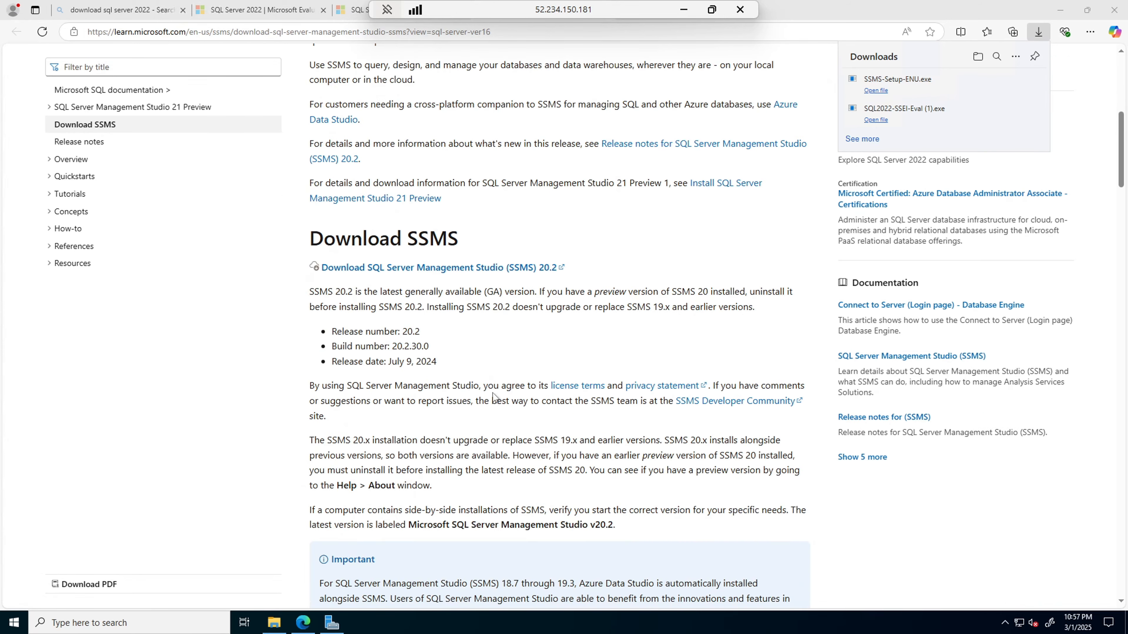
{"action": "scroll", "coordinate": [492, 393], "scroll_direction": "up", "scroll_amount": 10}
Search Windows for ssms and launch SQL Server Management Studio 20
{"action": "left_click", "coordinate": [98, 624]}
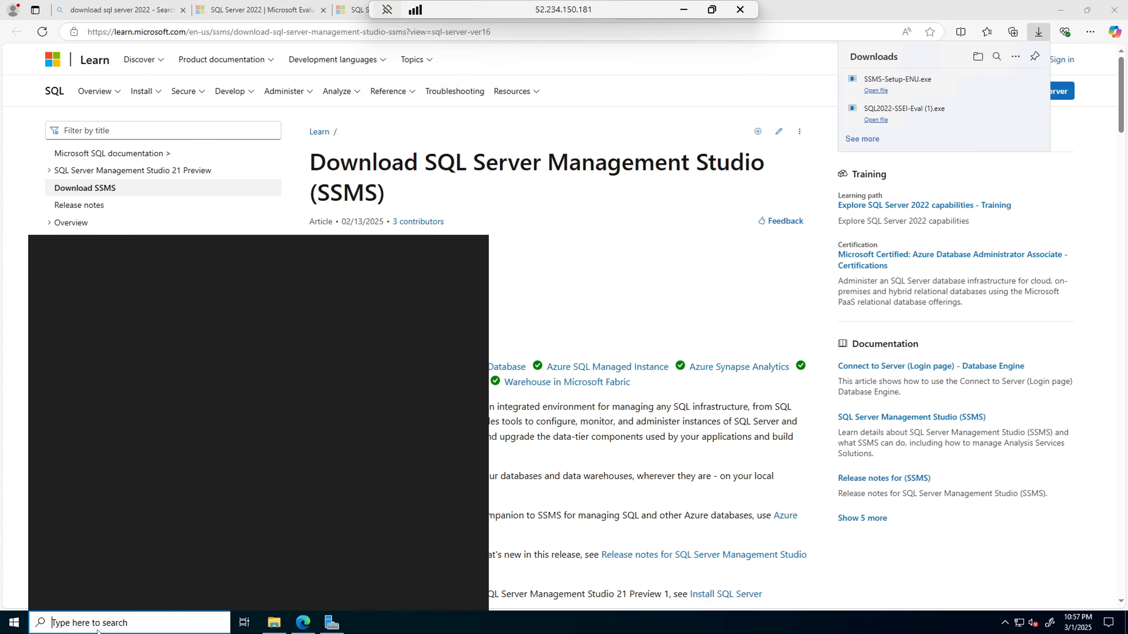
{"action": "type", "text": "smm"}
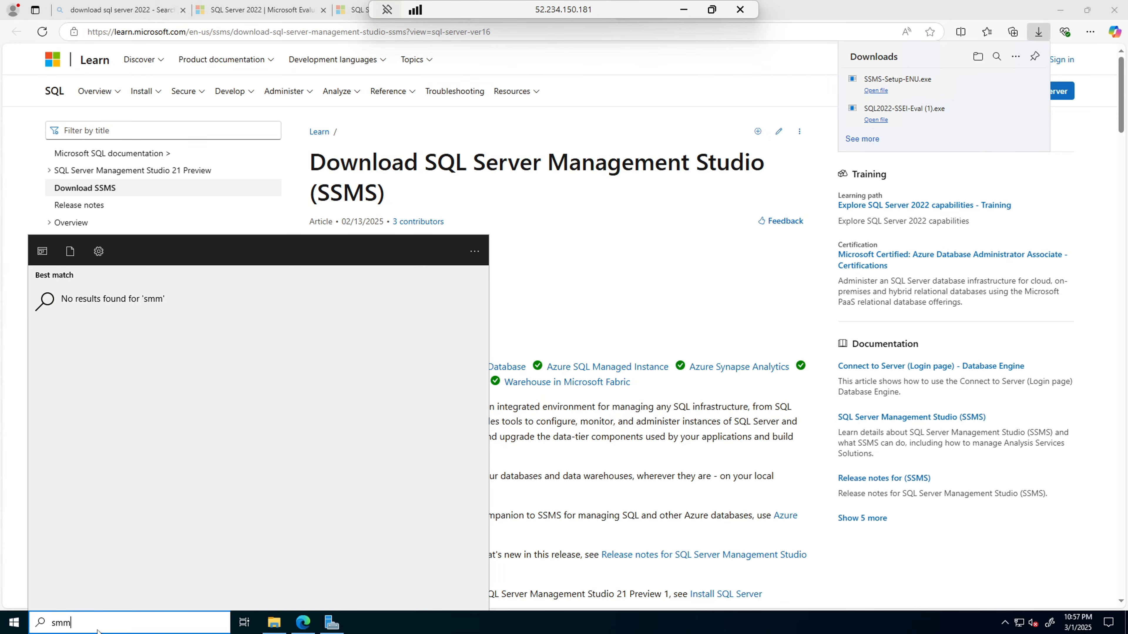
{"action": "key", "text": "BackSpace"}
{"action": "key", "text": "BackSpace"}
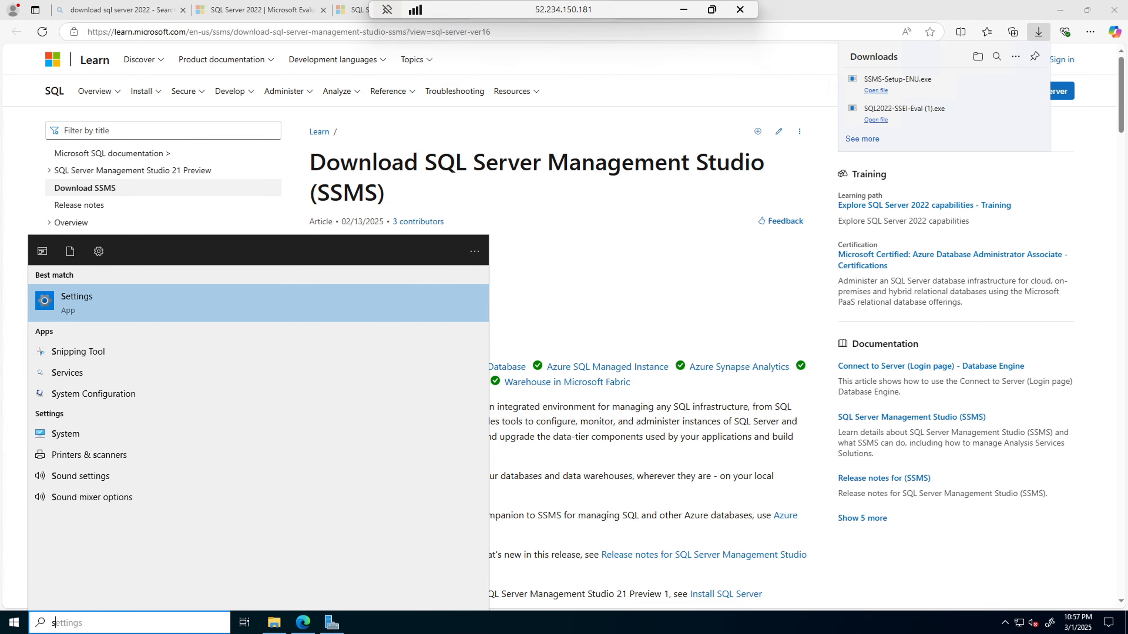
{"action": "type", "text": "sm"}
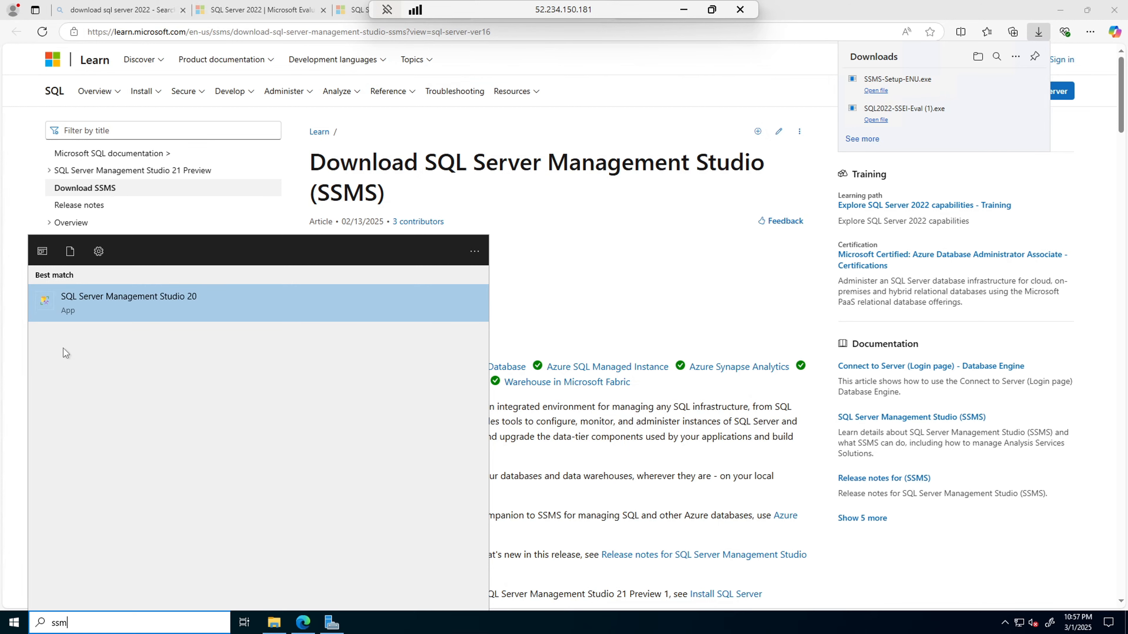
{"action": "left_click", "coordinate": [107, 304]}
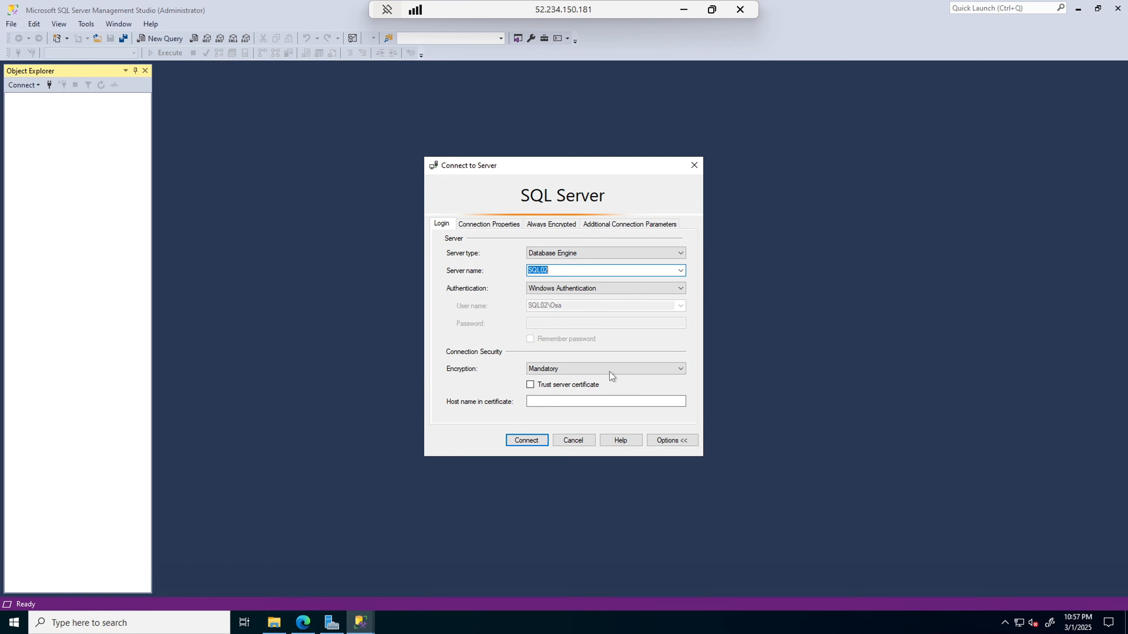
Set the connection encryption to Optional and connect to the SQL02 Database Engine with Windows Authentication
{"action": "left_click", "coordinate": [682, 372]}
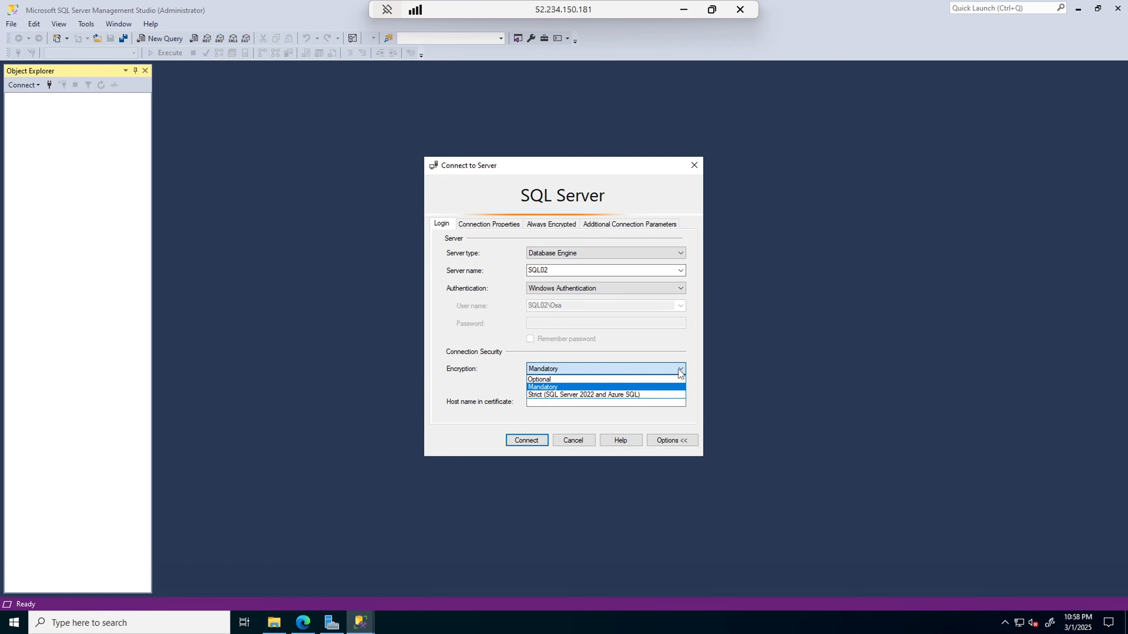
{"action": "left_click", "coordinate": [541, 382]}
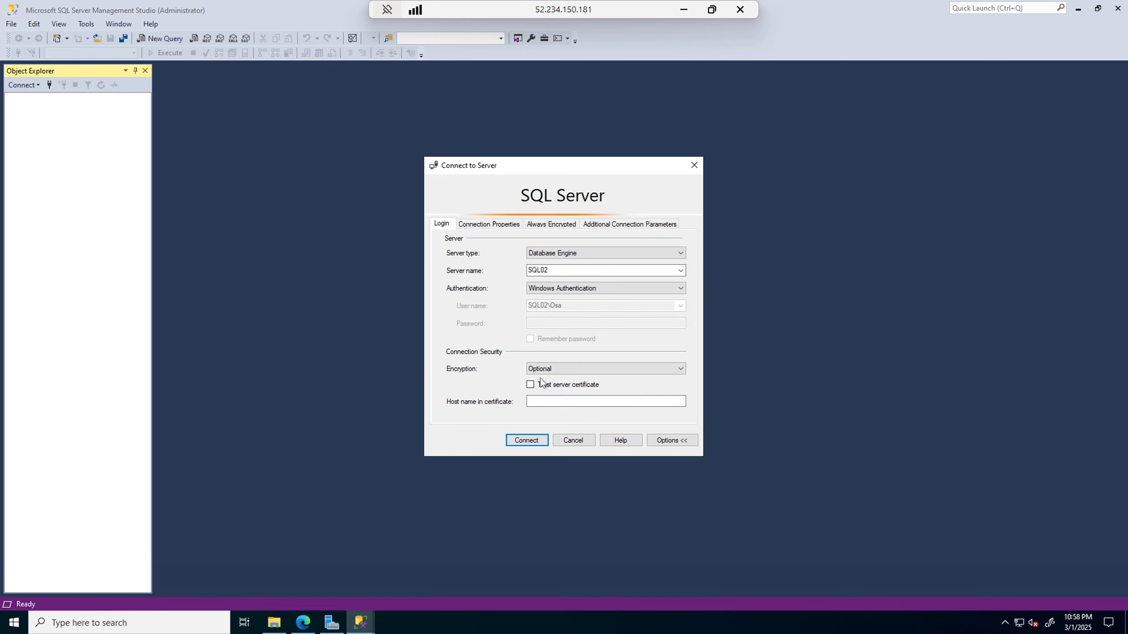
{"action": "left_click", "coordinate": [523, 442]}
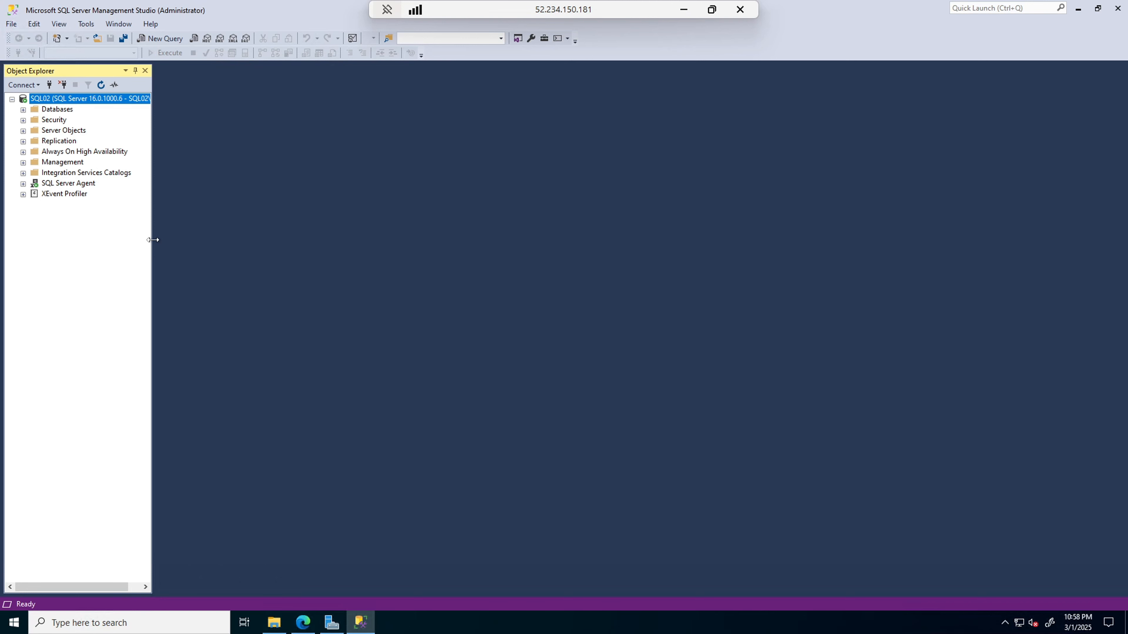
Open the properties of the tempdb system database, examine the sizes and autogrowth of its files, and close them without changes
{"action": "left_click_drag", "start_coordinate": [152, 240], "coordinate": [206, 254]}
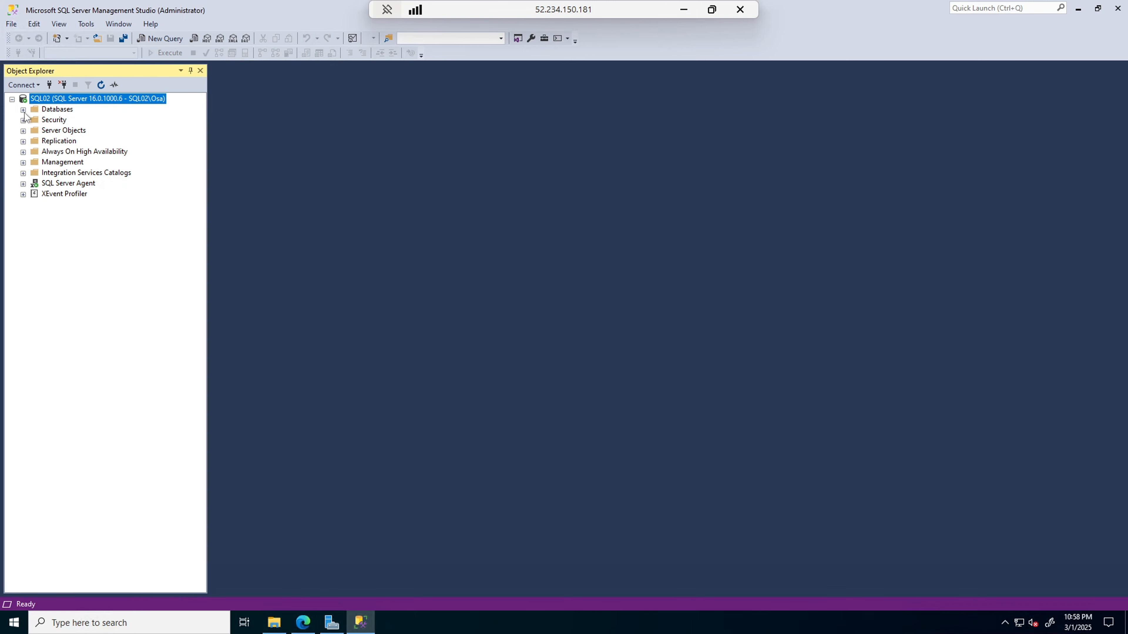
{"action": "left_click", "coordinate": [23, 110]}
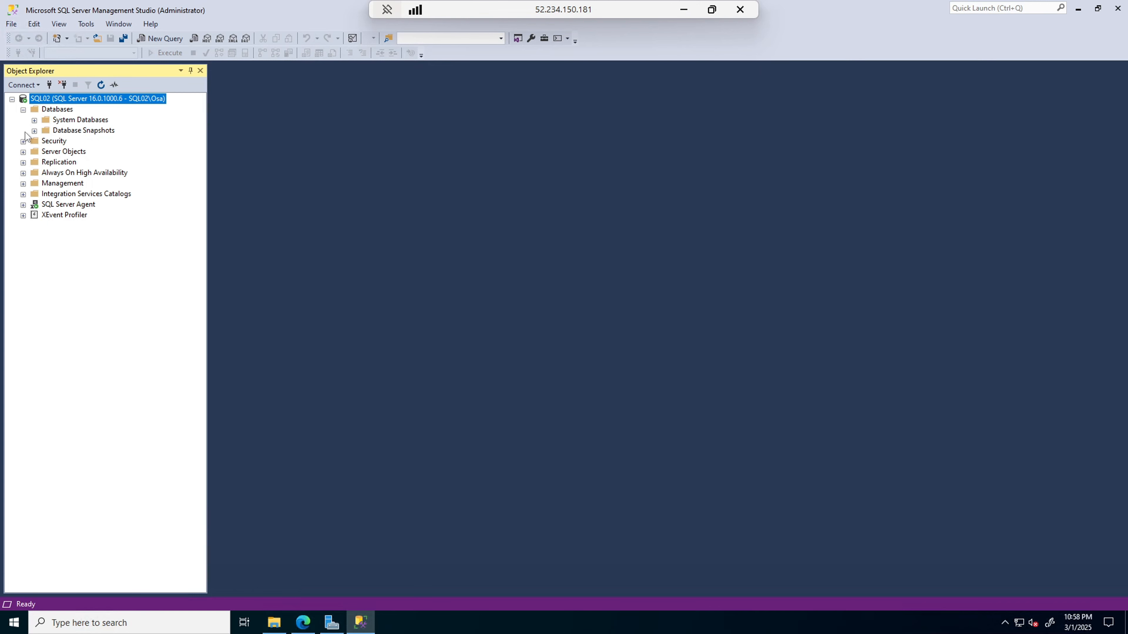
{"action": "left_click", "coordinate": [34, 121]}
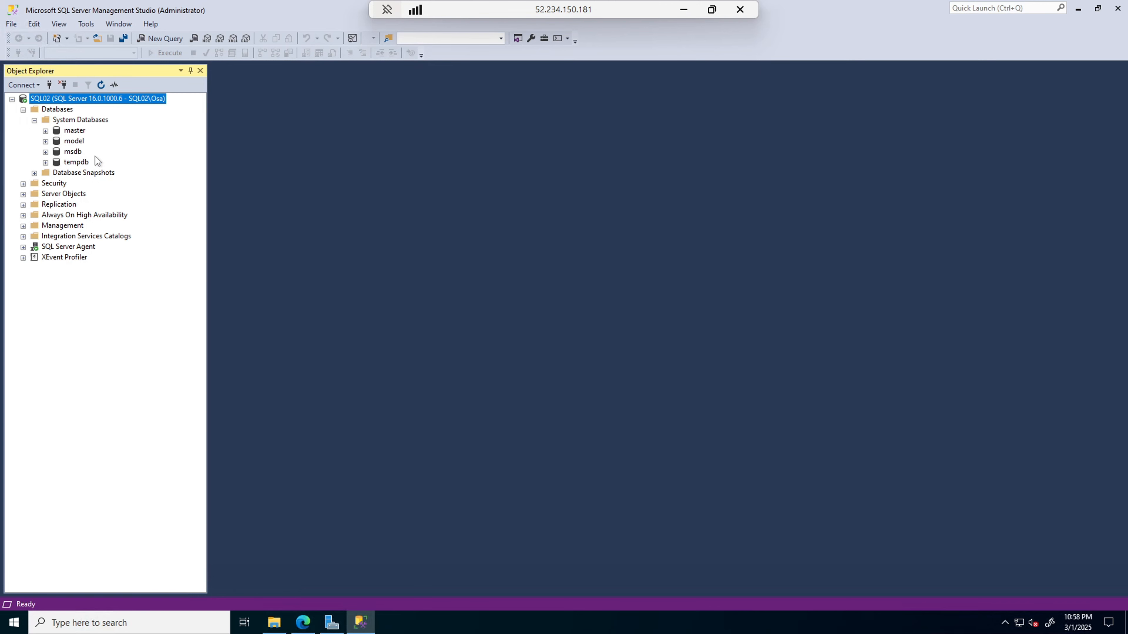
{"action": "right_click", "coordinate": [79, 165]}
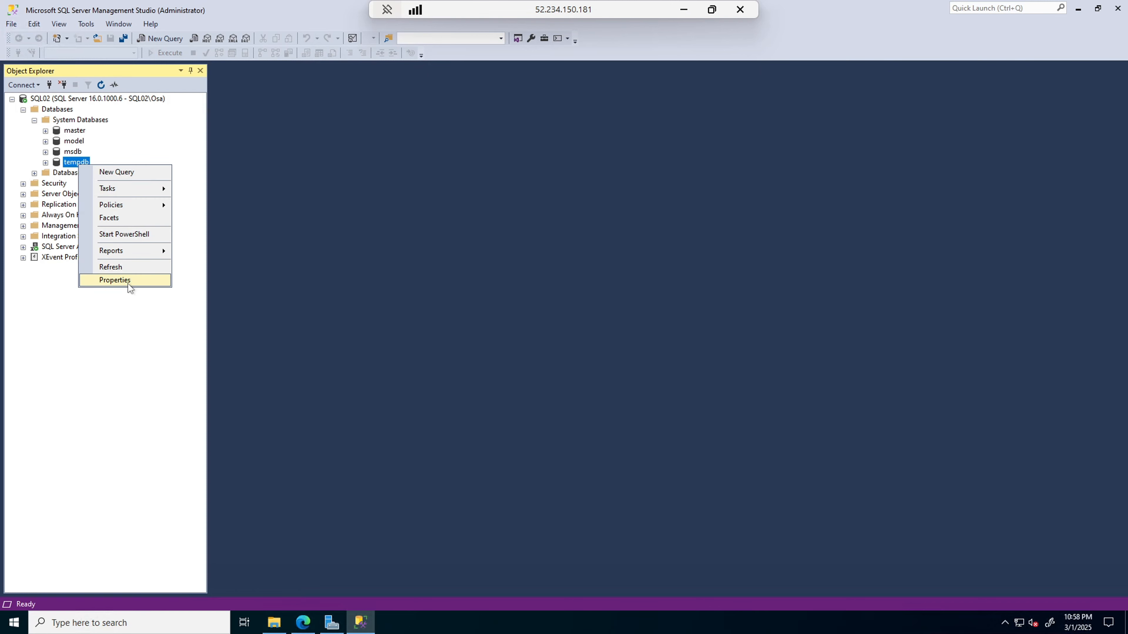
{"action": "left_click", "coordinate": [128, 284]}
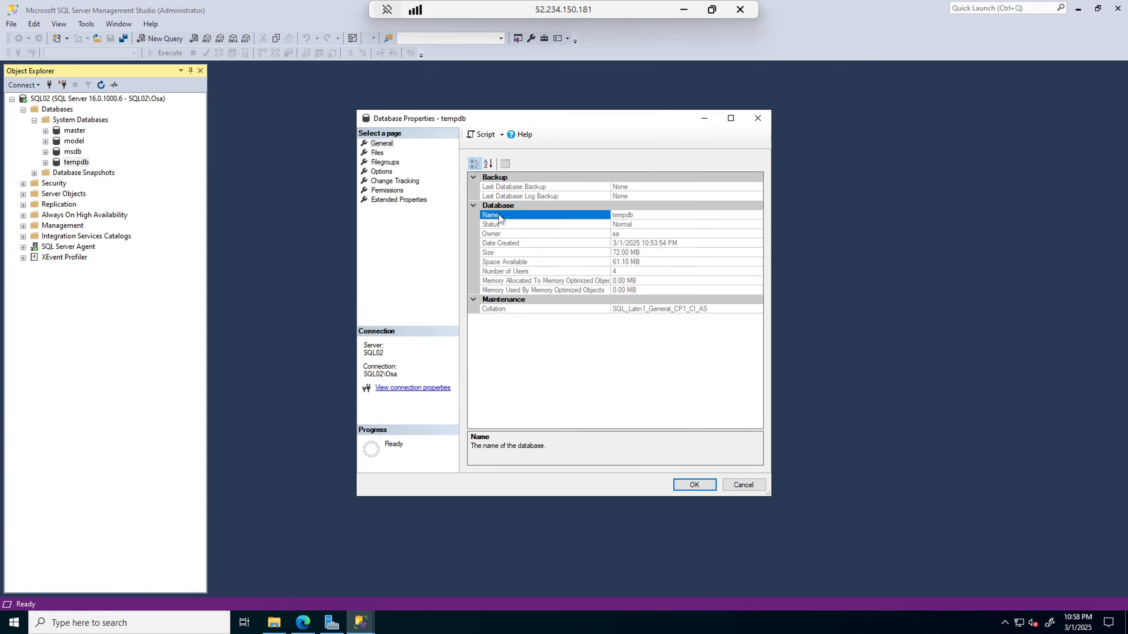
{"action": "left_click", "coordinate": [376, 153]}
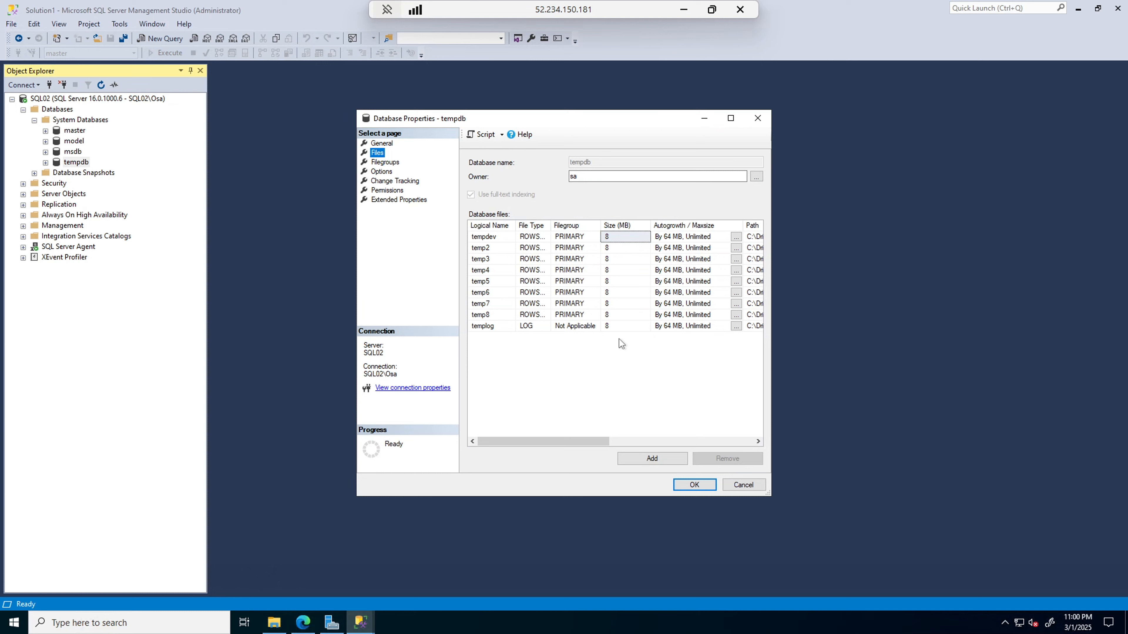
{"action": "left_click", "coordinate": [739, 486]}
{"action": "left_click", "coordinate": [748, 486]}
{"action": "left_click", "coordinate": [150, 39]}
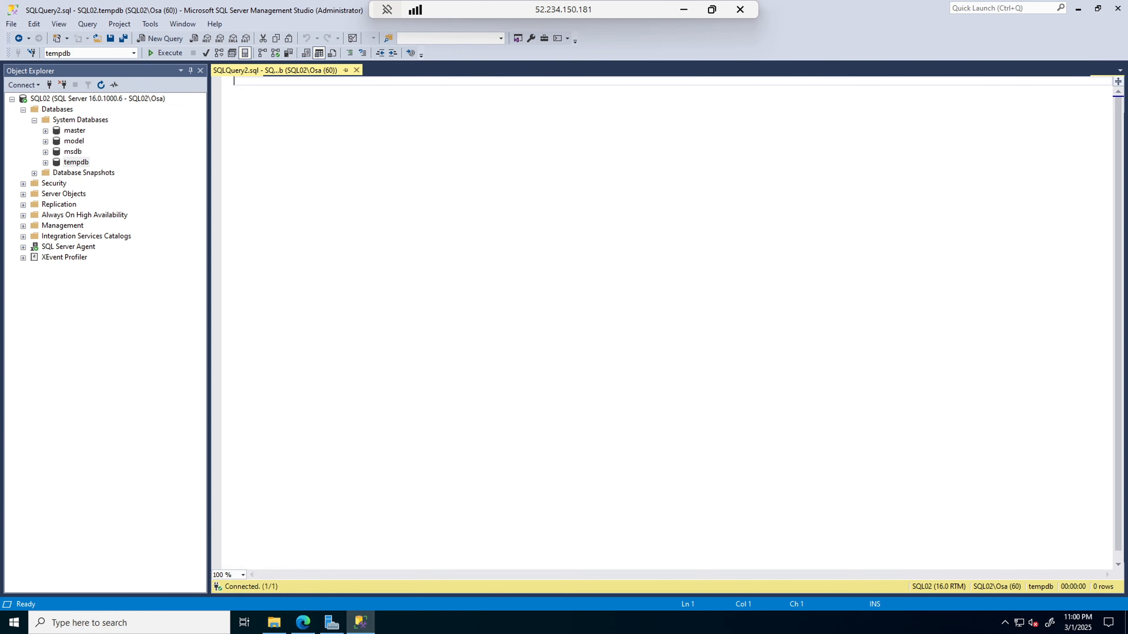
{"action": "type", "text": "LE"}
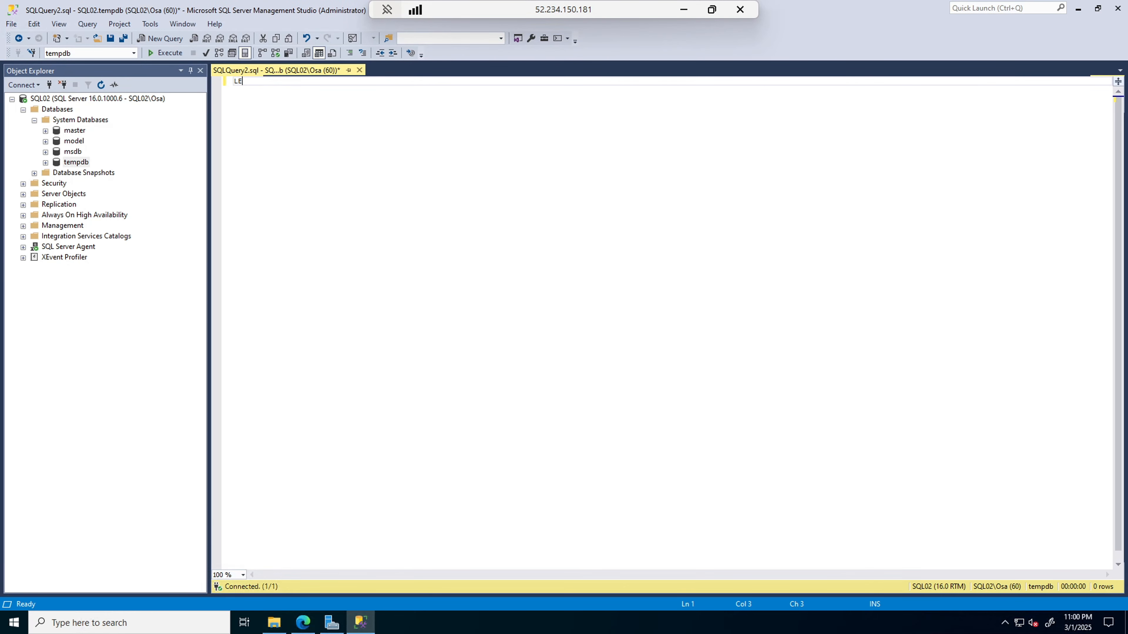
{"action": "key", "text": "BackSpace"}
{"action": "key", "text": "BackSpace"}
{"action": "type", "text": "SELECT @@VER"}
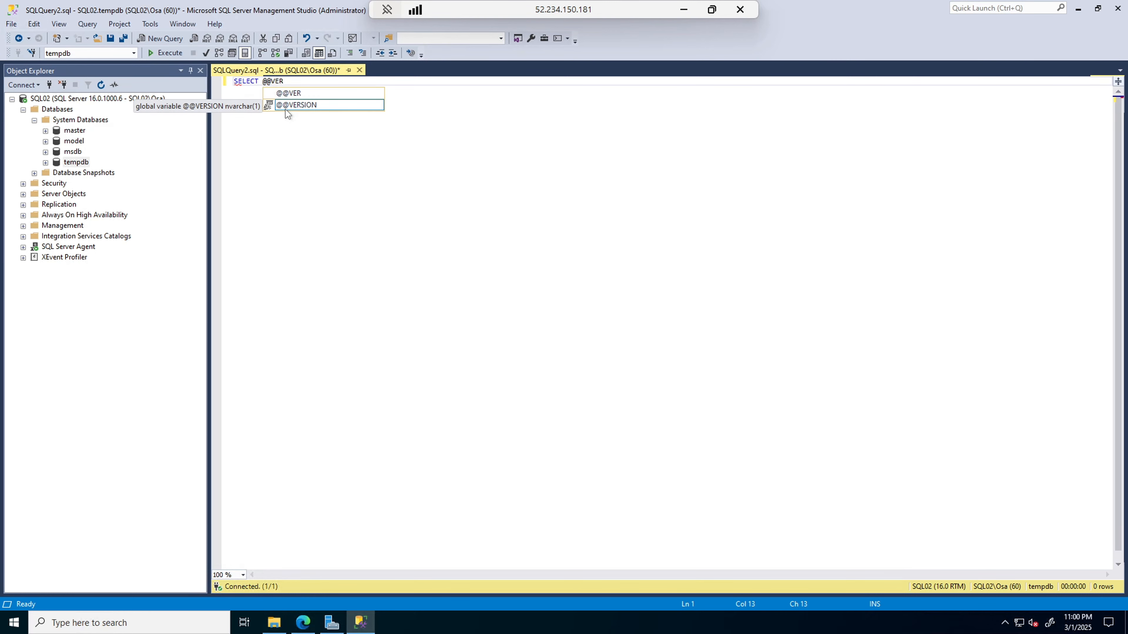
{"action": "key", "text": "Tab"}
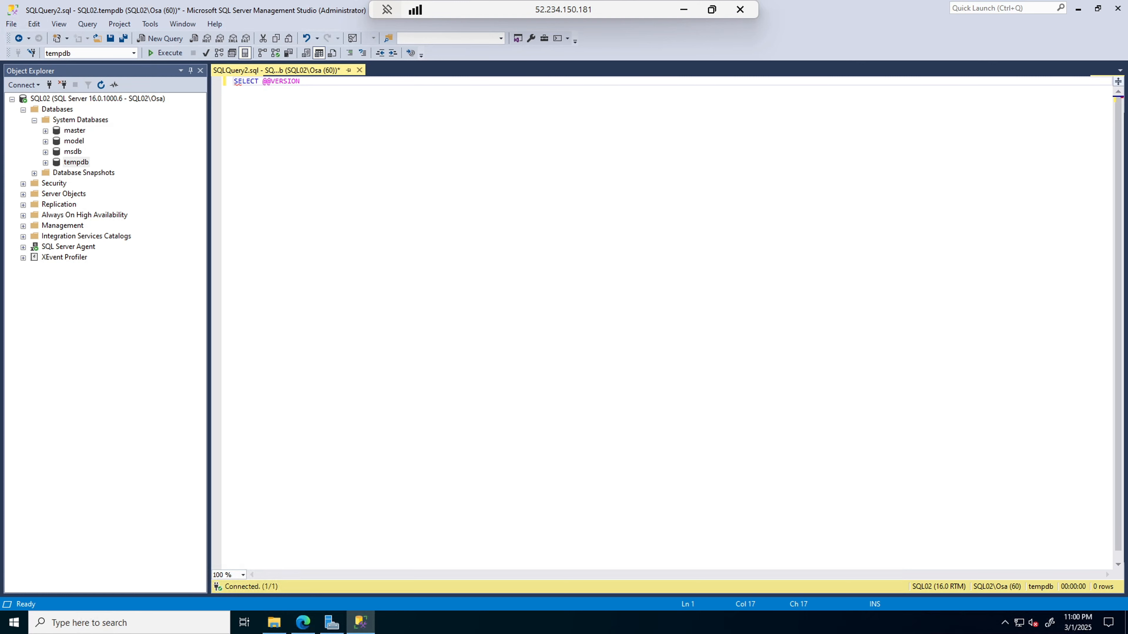
{"action": "left_click", "coordinate": [175, 54]}
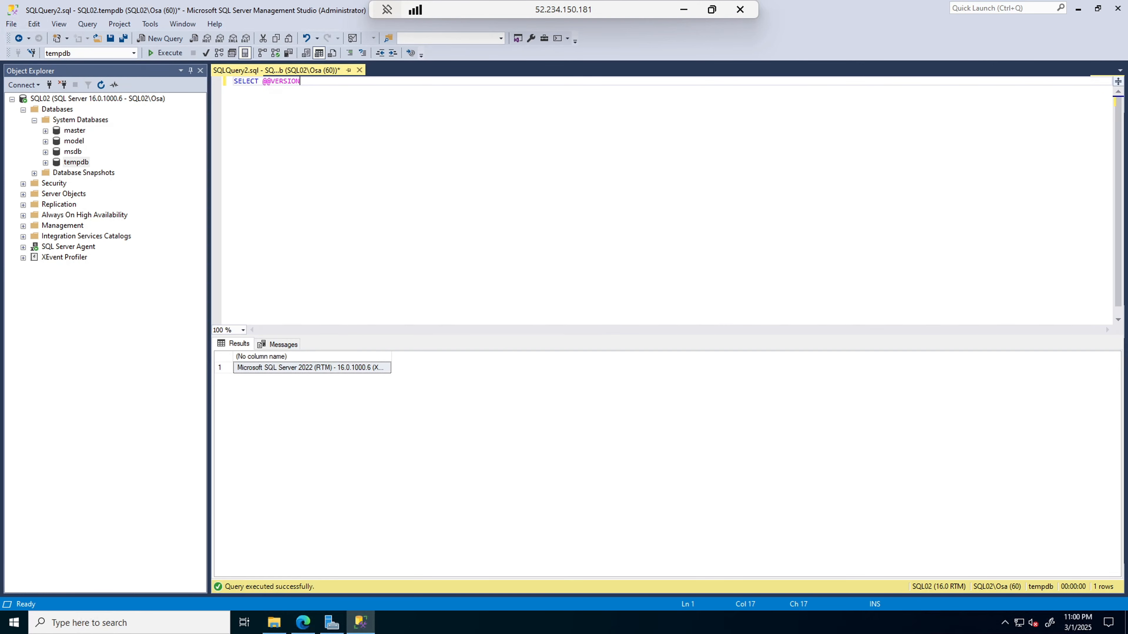
{"action": "double_click", "coordinate": [392, 357]}
{"action": "left_click_drag", "start_coordinate": [982, 384], "coordinate": [1011, 391]}
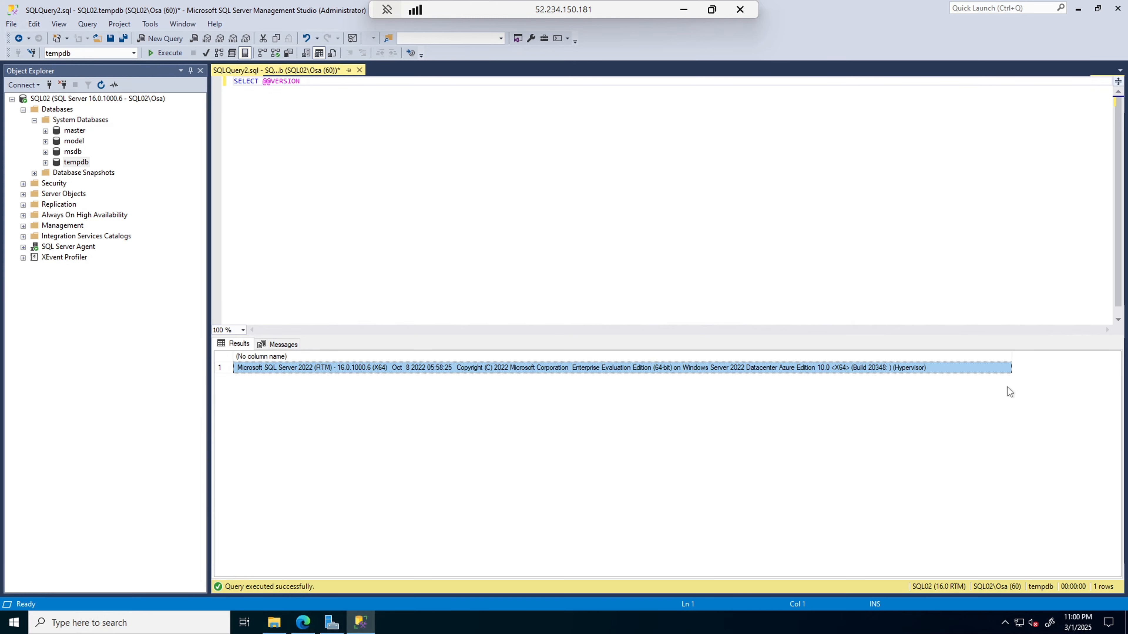